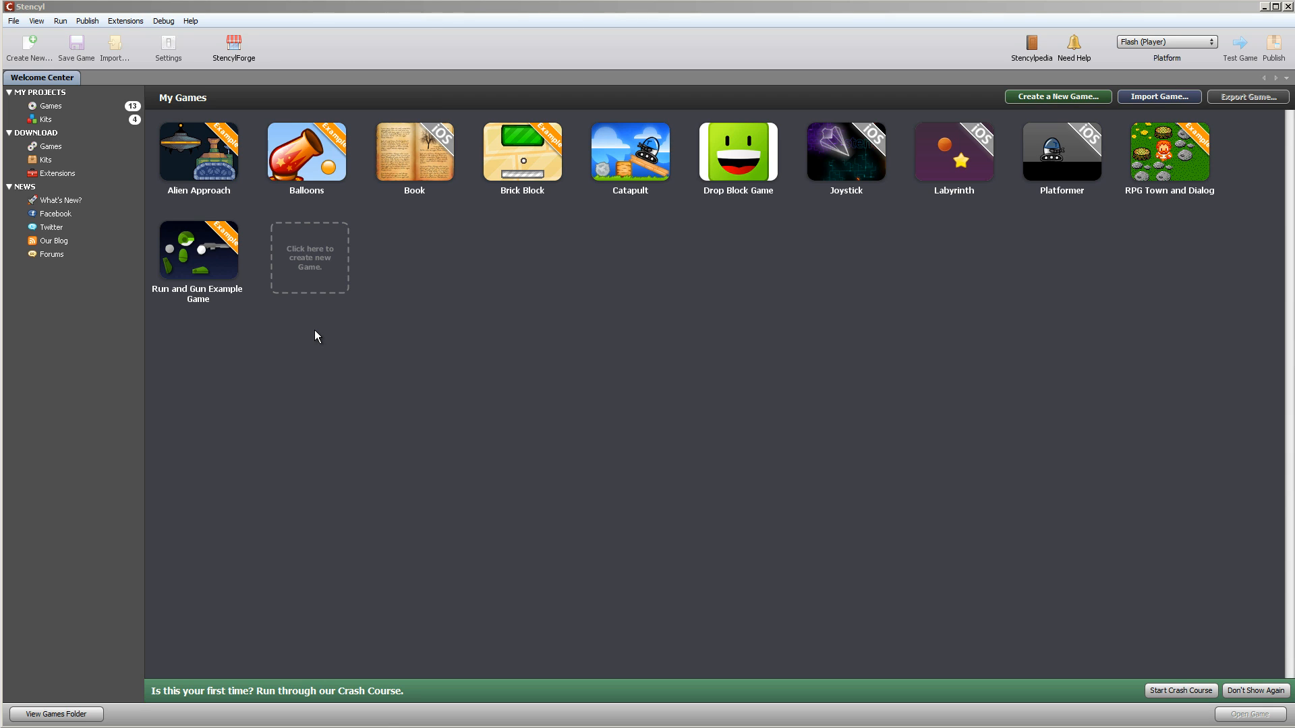
Step: Start a new game, preview the available web kits, and base the game on the Crash Course Kit
click(320, 255)
click(483, 515)
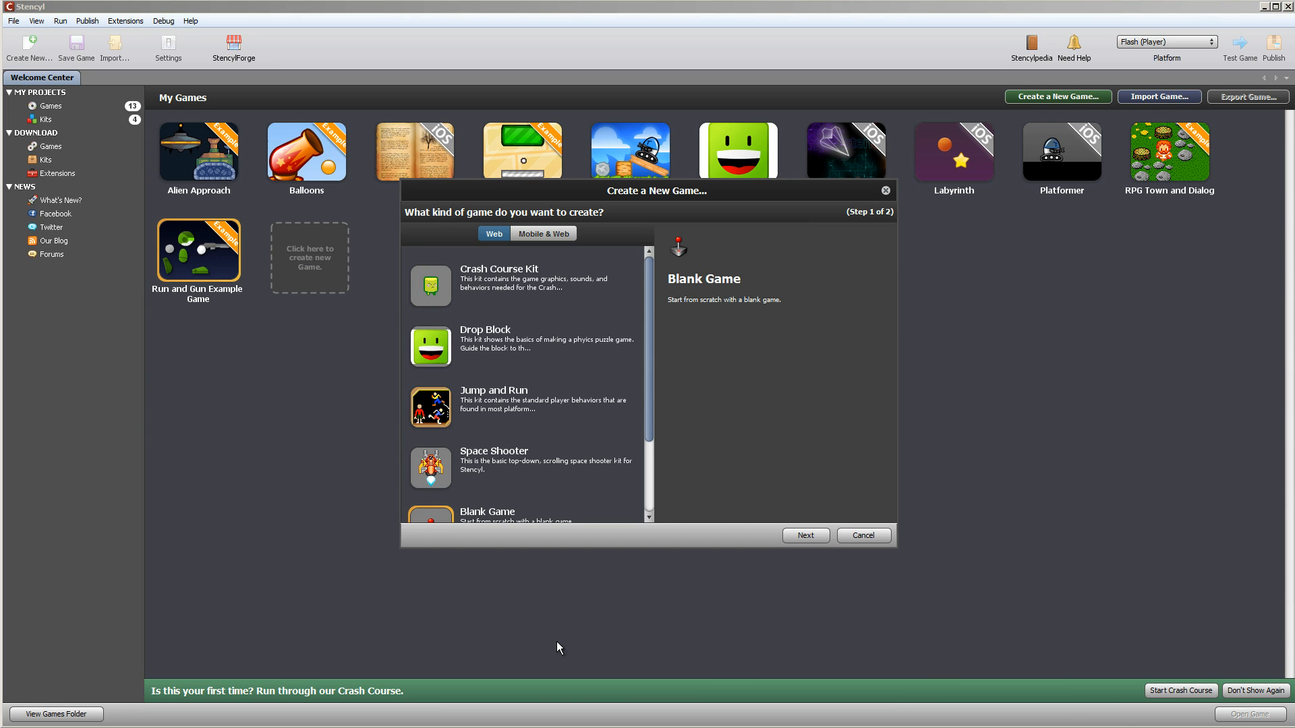
click(435, 297)
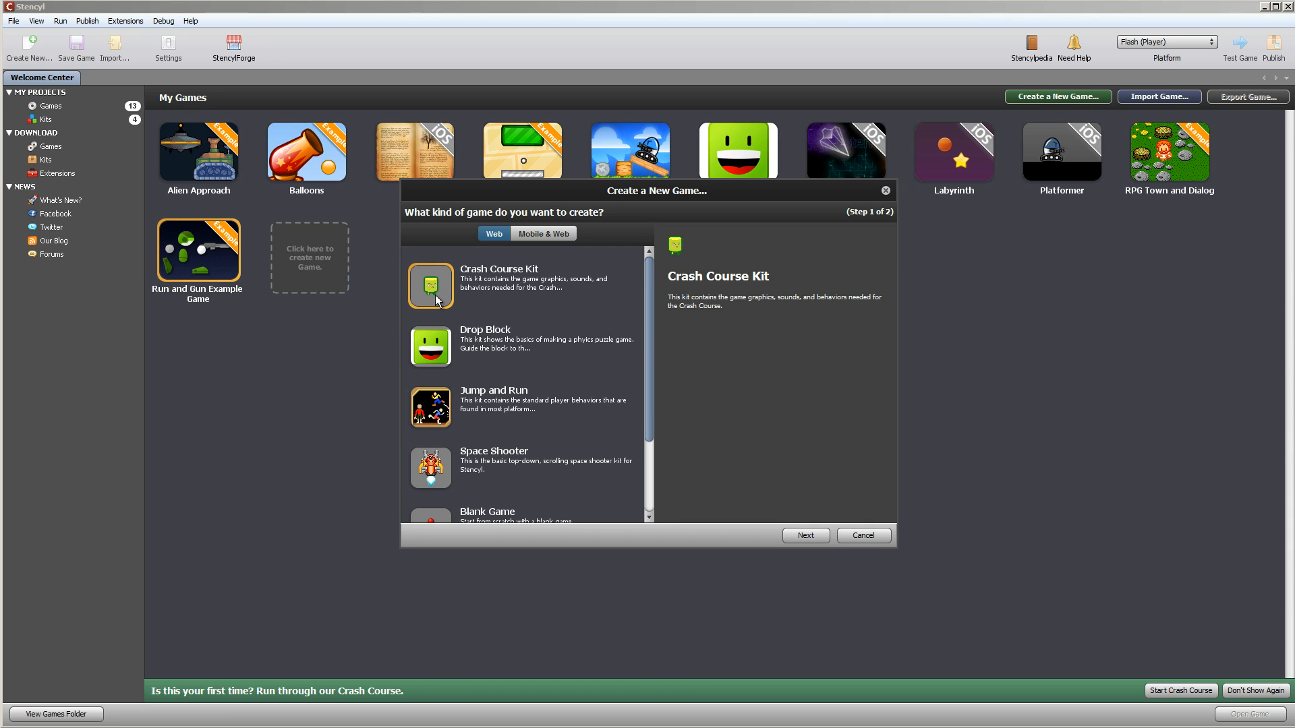
click(433, 354)
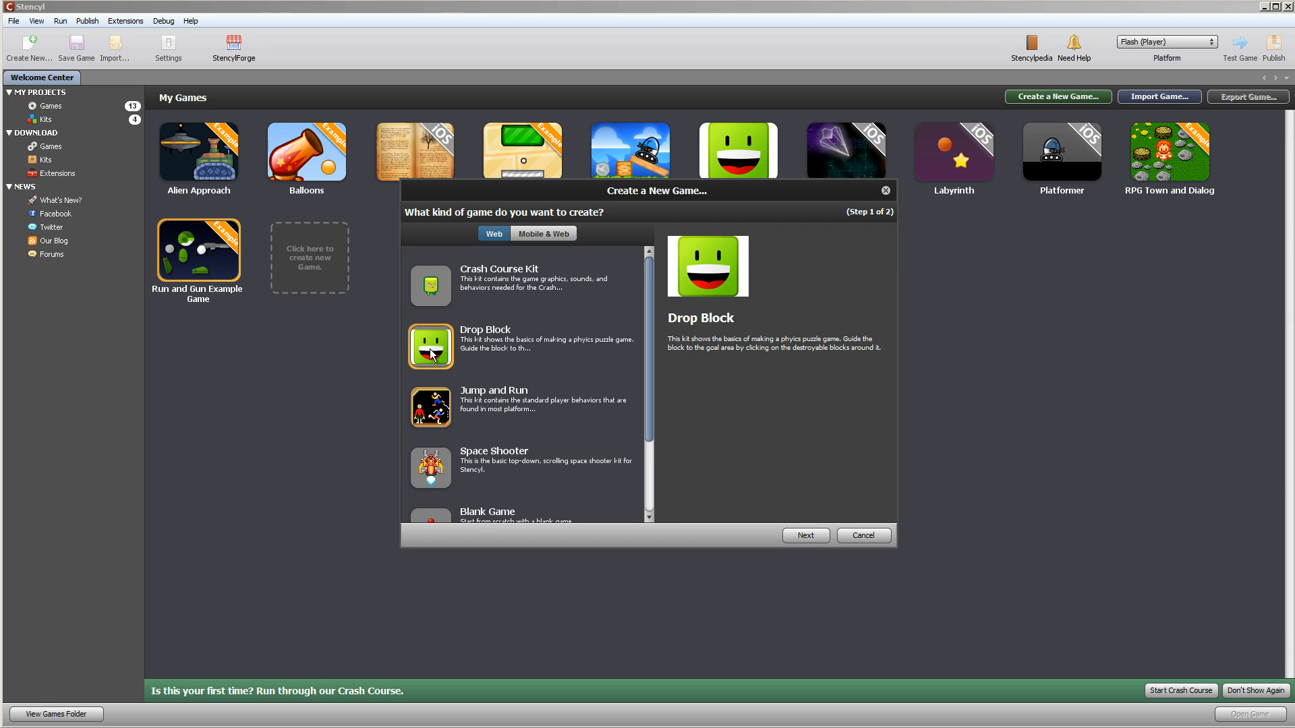
click(445, 419)
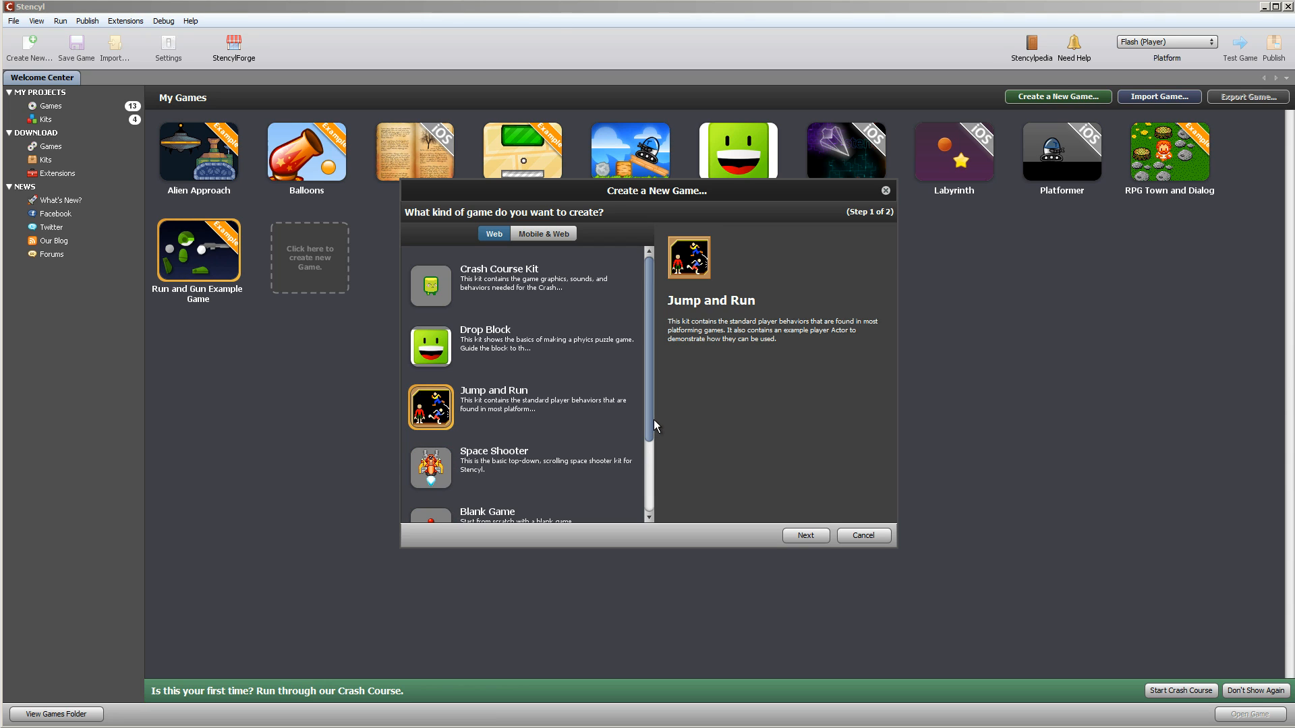
scroll(648, 423, down, 3)
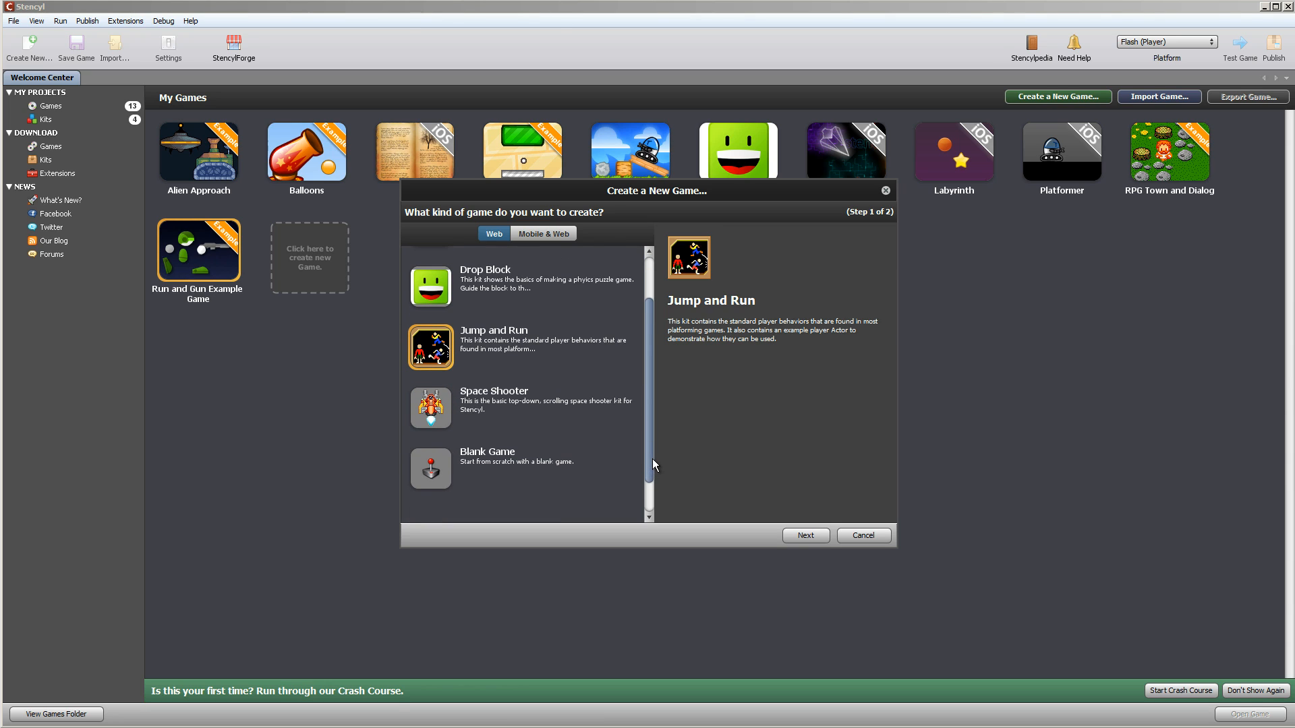
click(434, 476)
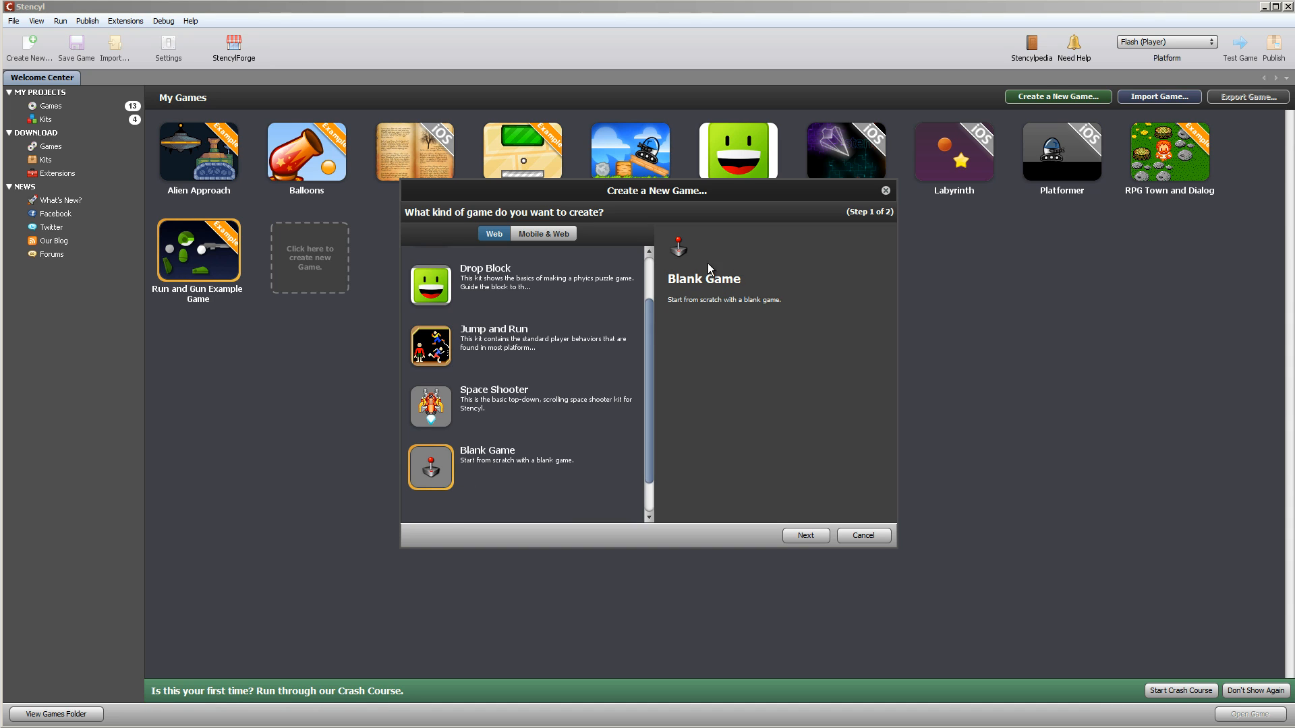
scroll(649, 281, up, 3)
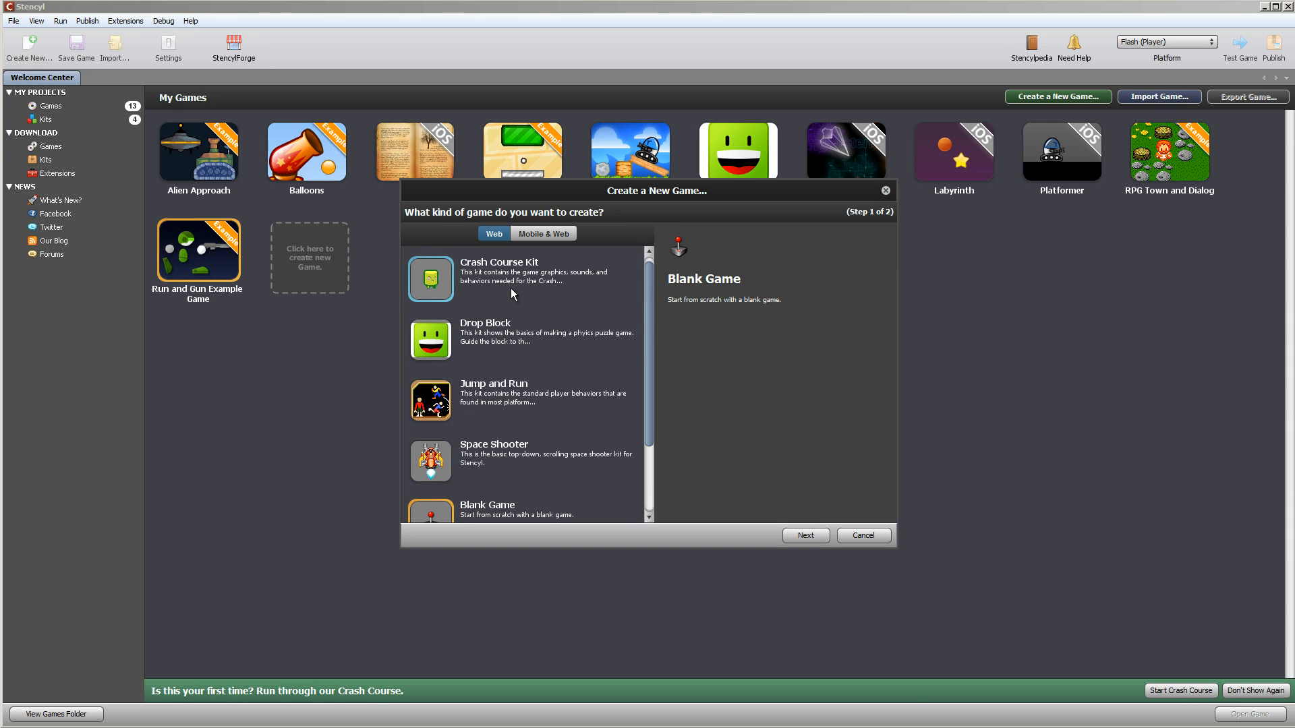
click(442, 283)
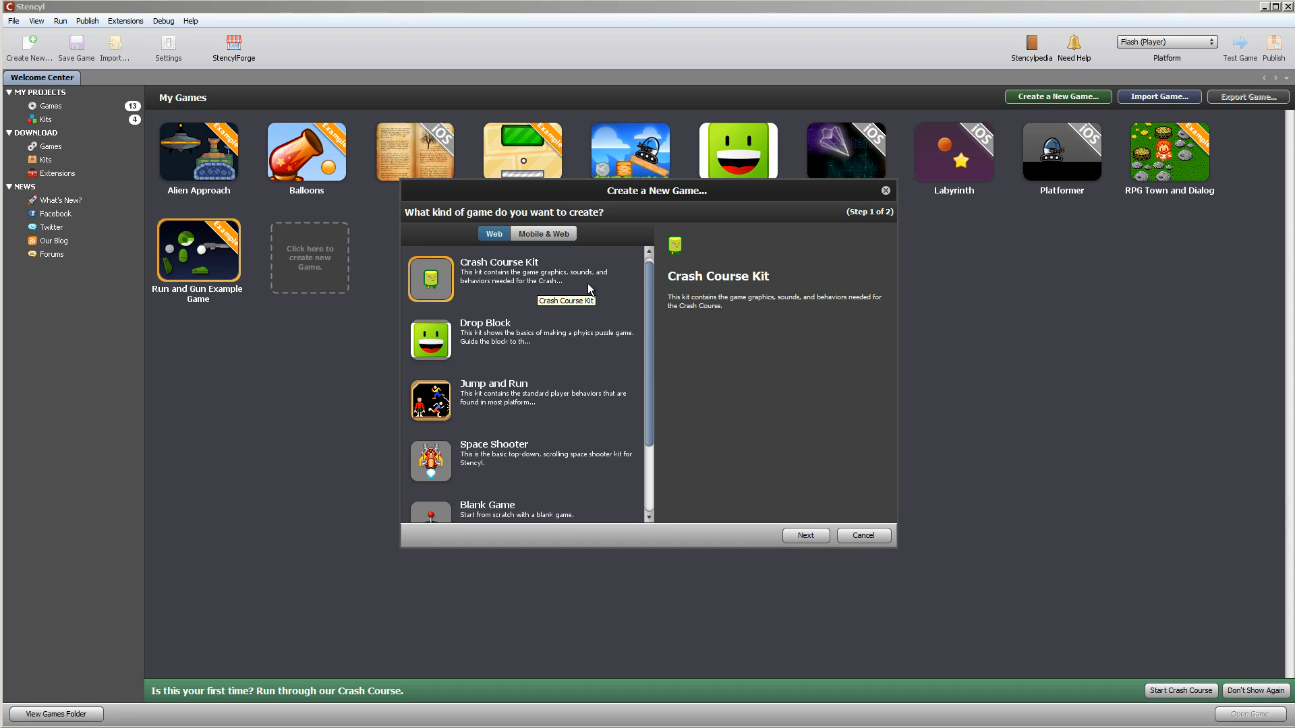
click(806, 536)
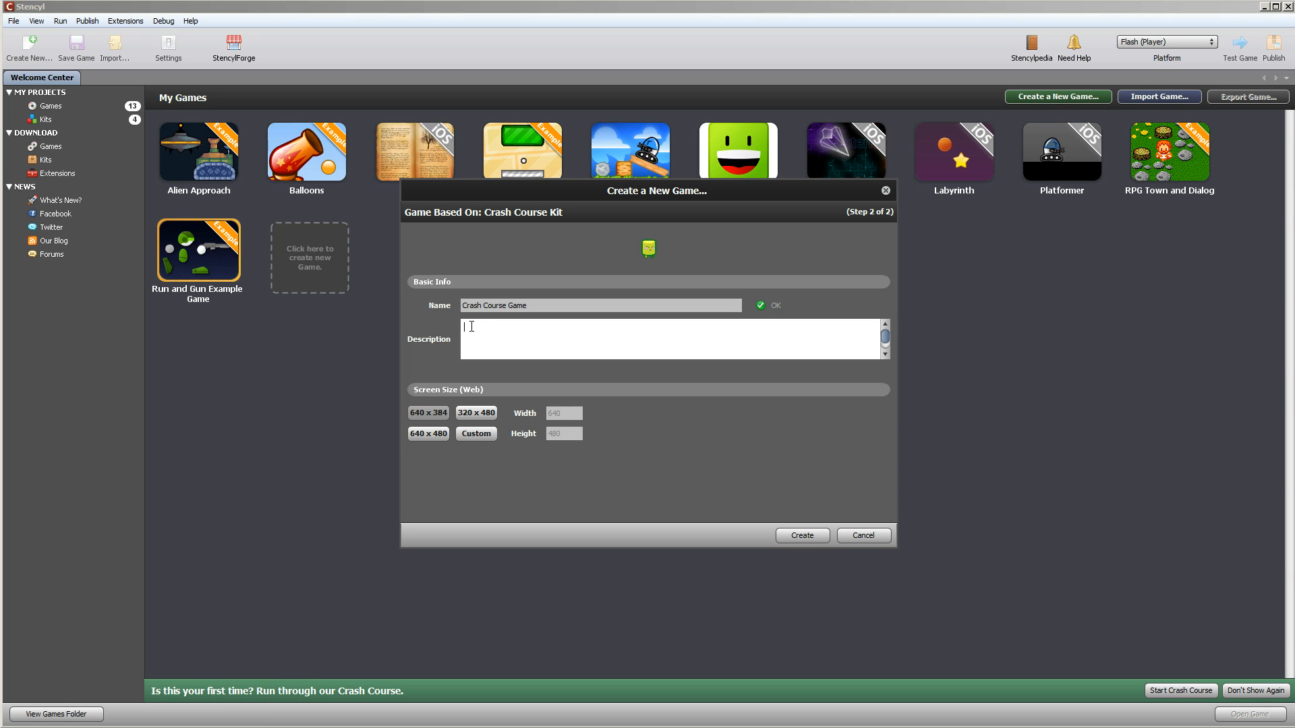
Step: Create the game with the name Crash Course Game, no description, and a custom screen size of 640 x 480
click(472, 326)
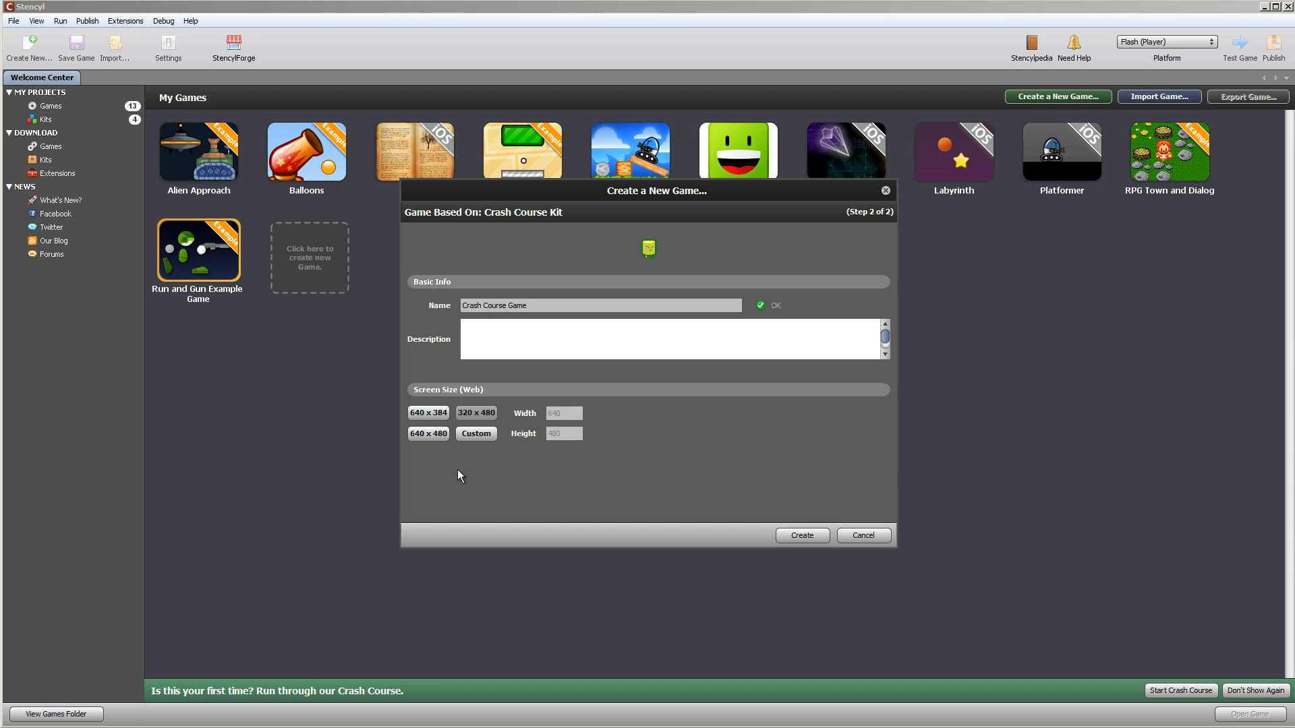
click(435, 414)
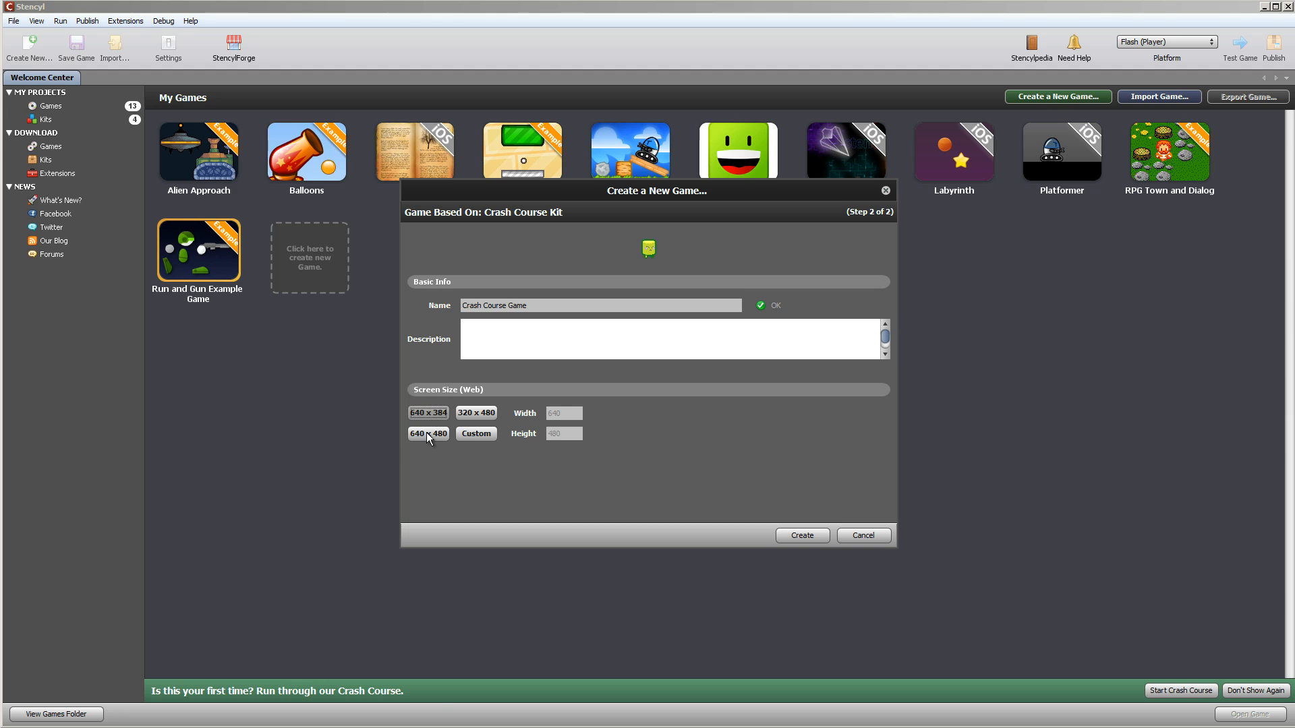
click(470, 415)
click(476, 435)
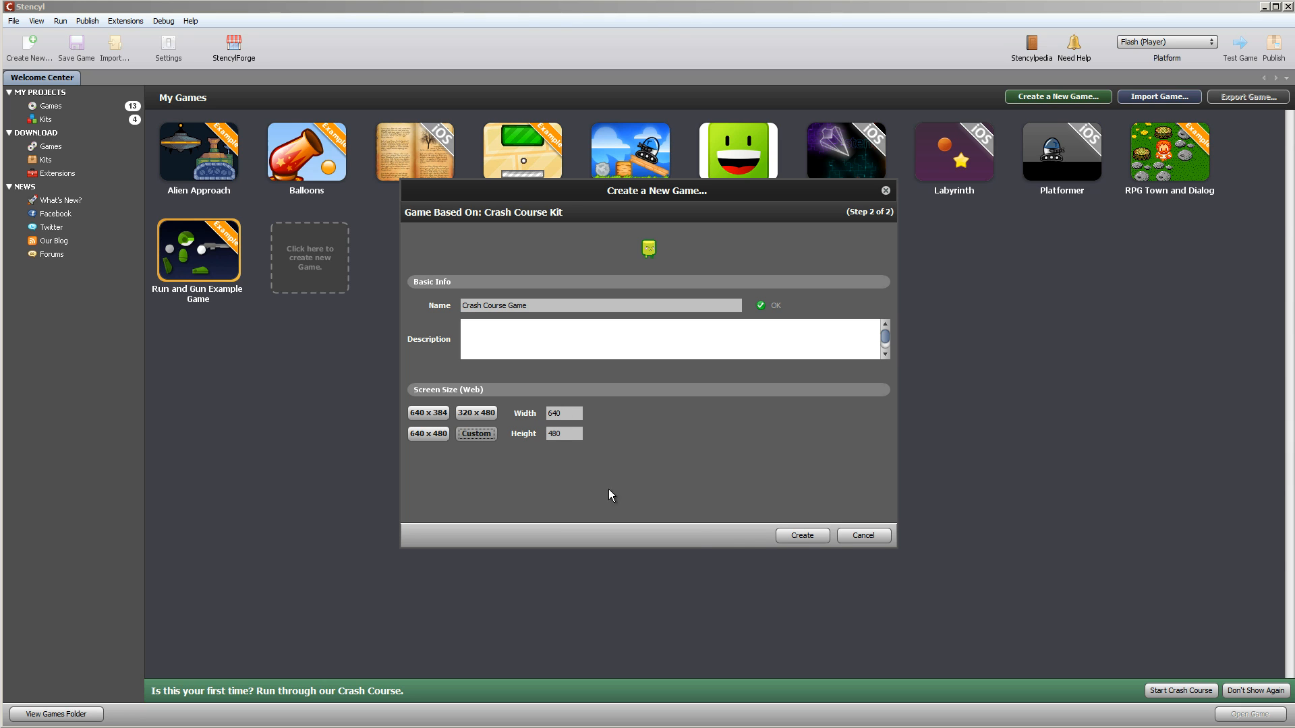
click(803, 536)
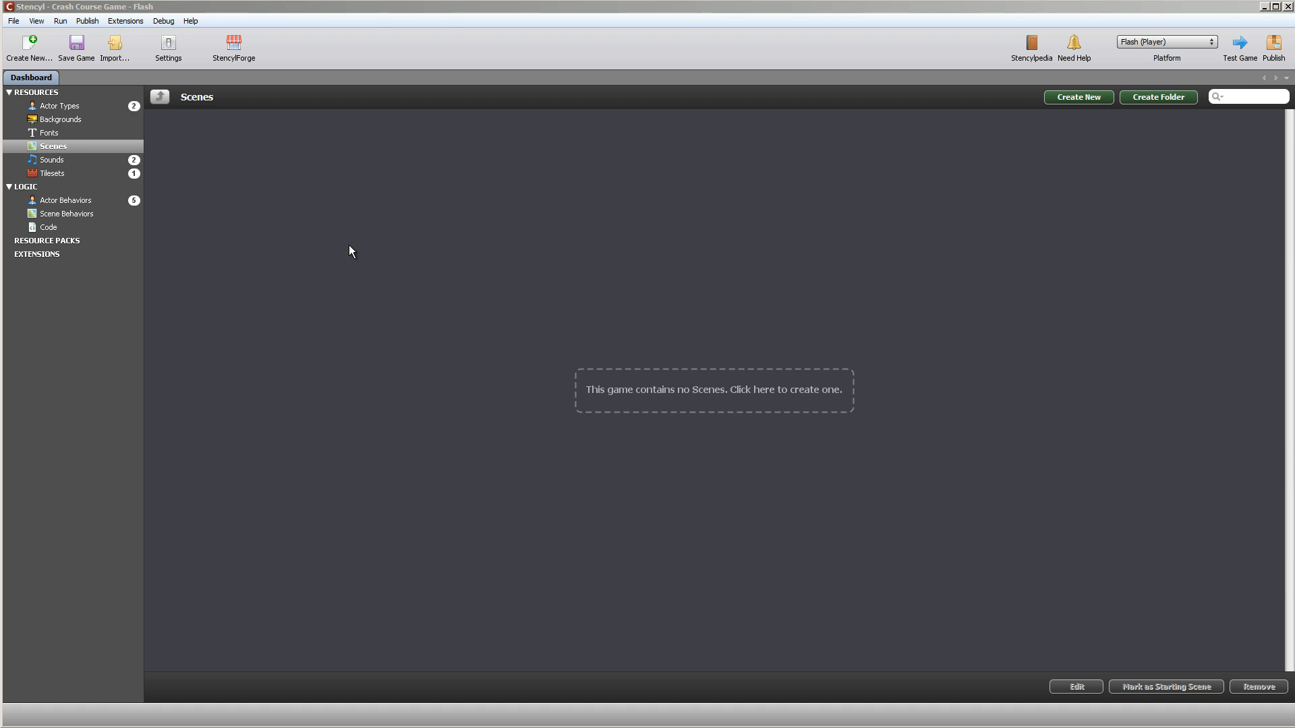
Step: Open the Mambo and Pronger actor types to examine the kit's ready-made actors and their animations
click(67, 107)
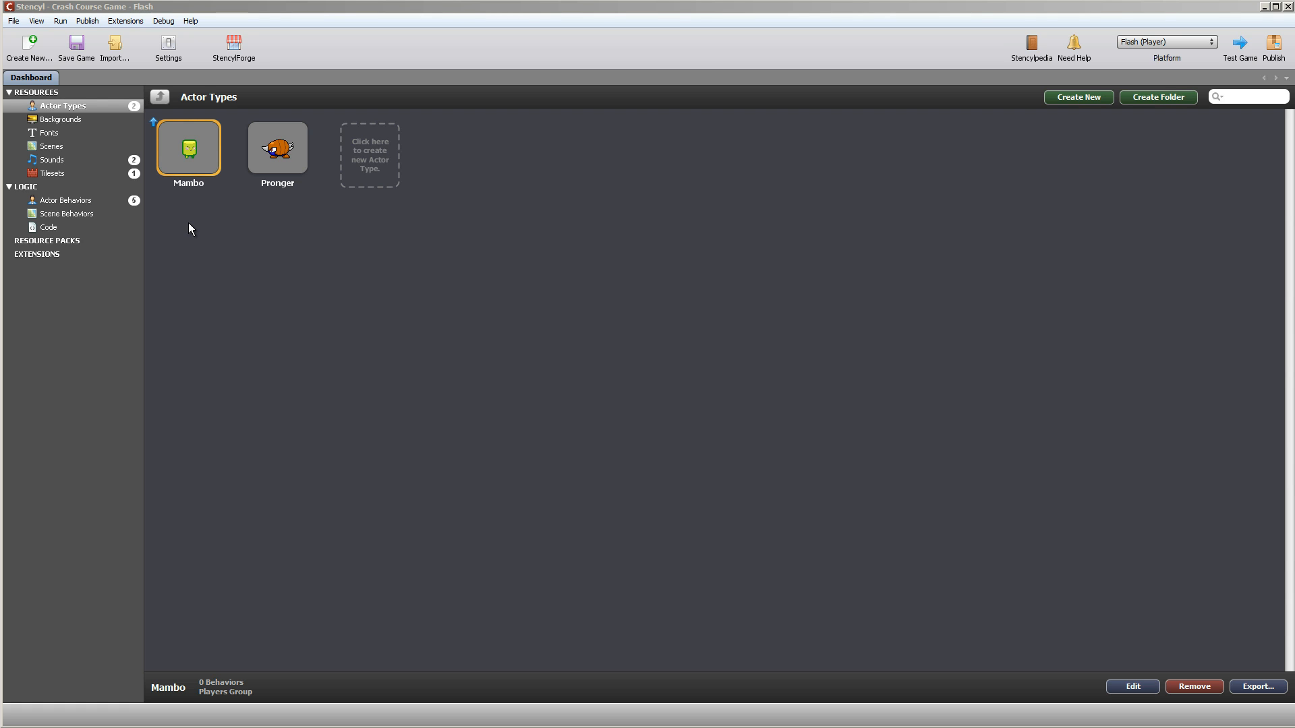
mouse_move(283, 196)
mouse_move(183, 153)
double_click(190, 150)
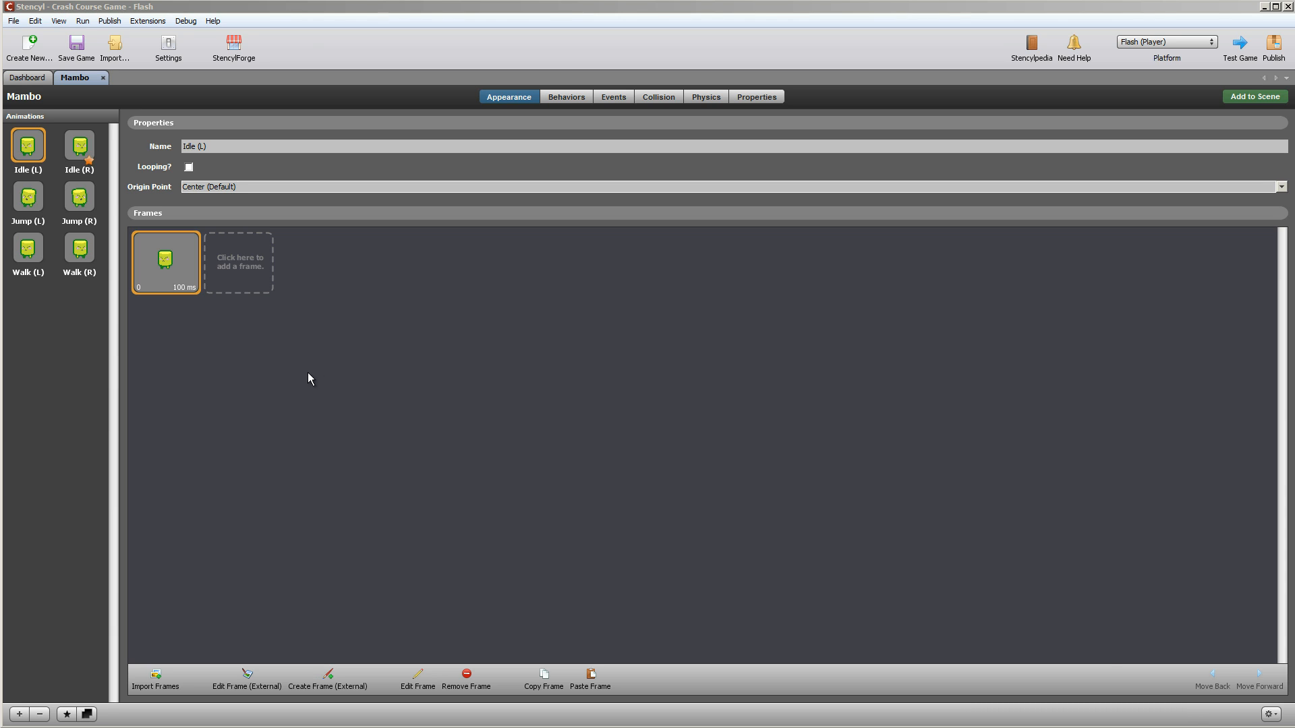
click(40, 79)
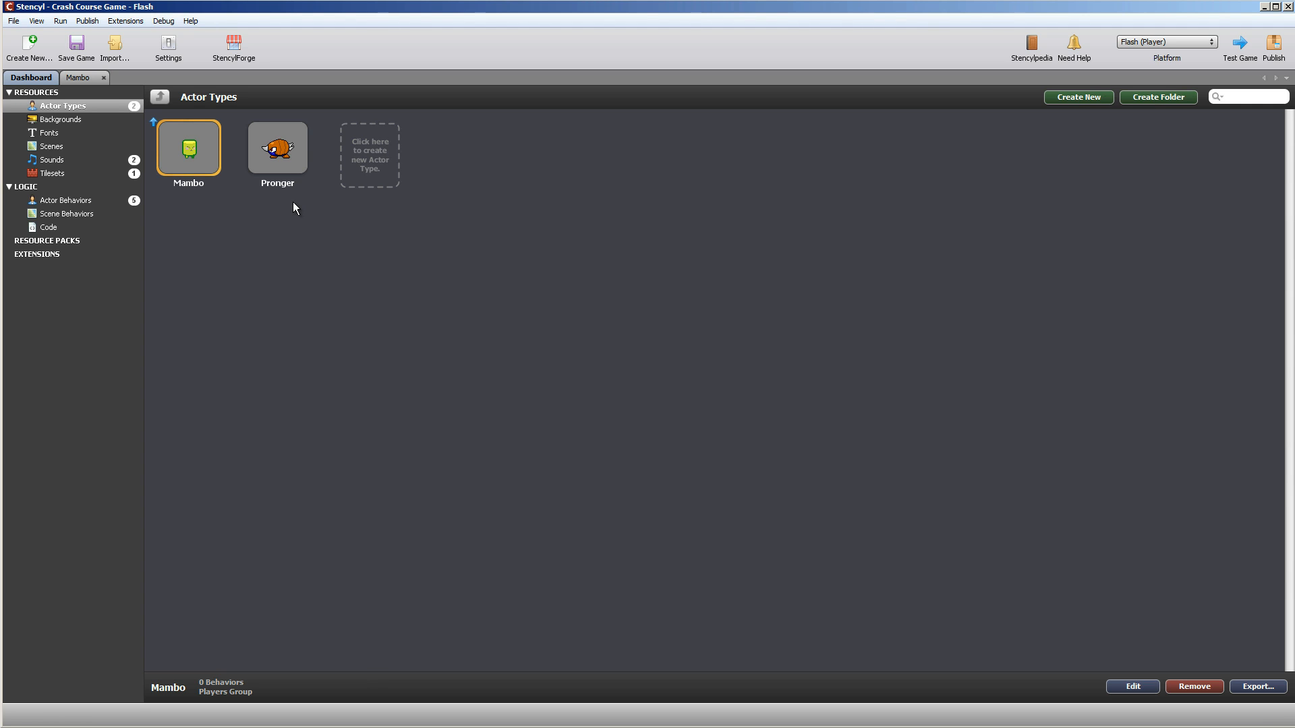
click(289, 158)
double_click(289, 158)
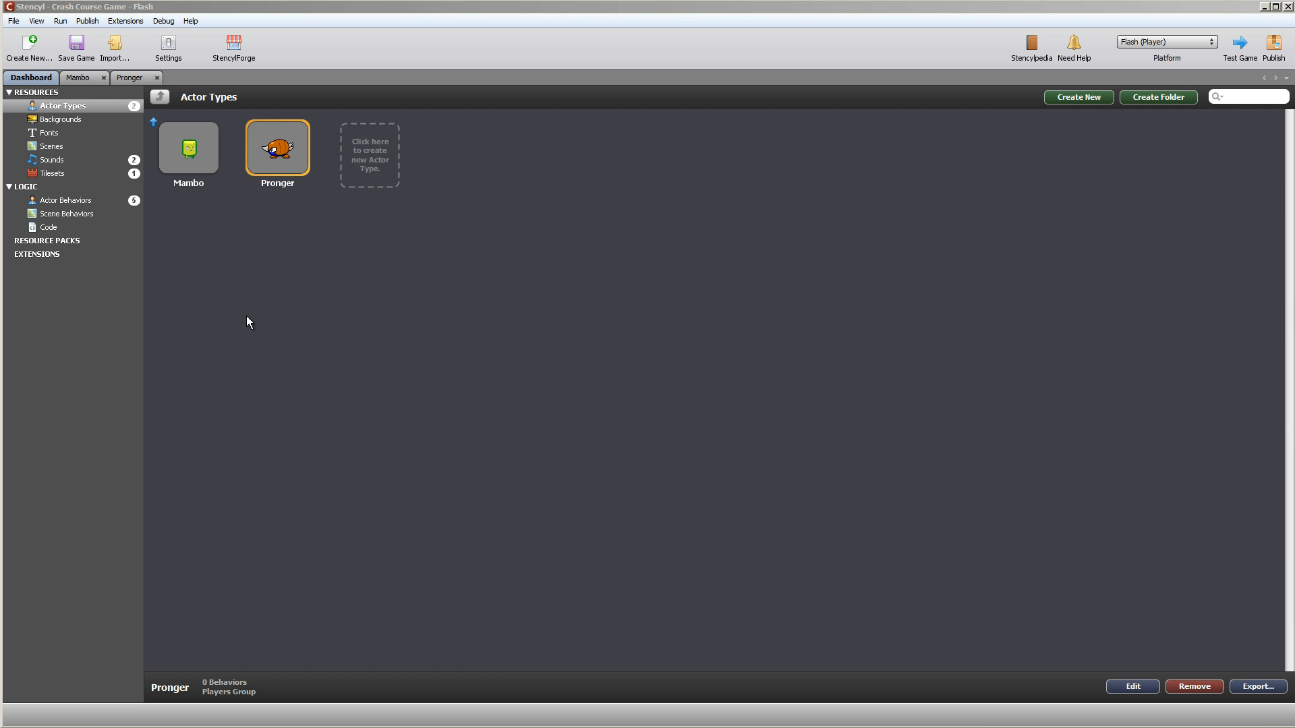
Step: Open the Grass Land Tileset and the Jump sound to examine the tiles and audio supplied with the kit
click(54, 174)
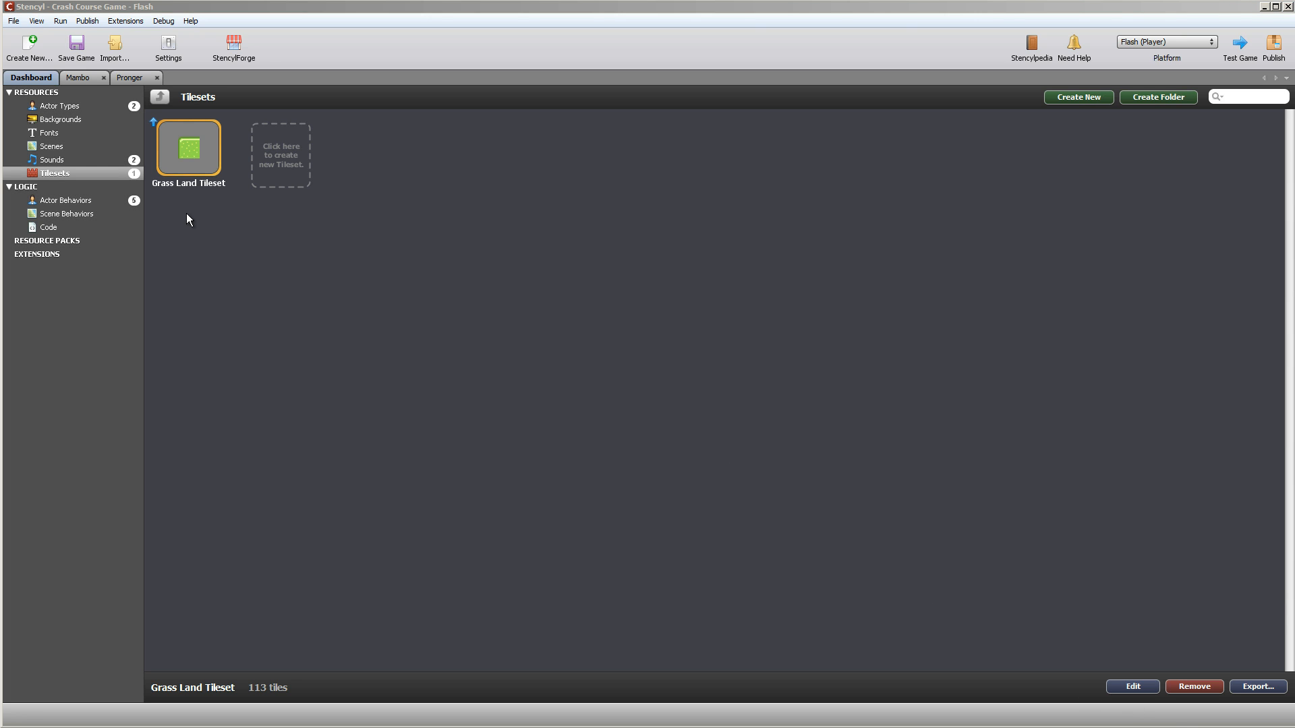
double_click(193, 152)
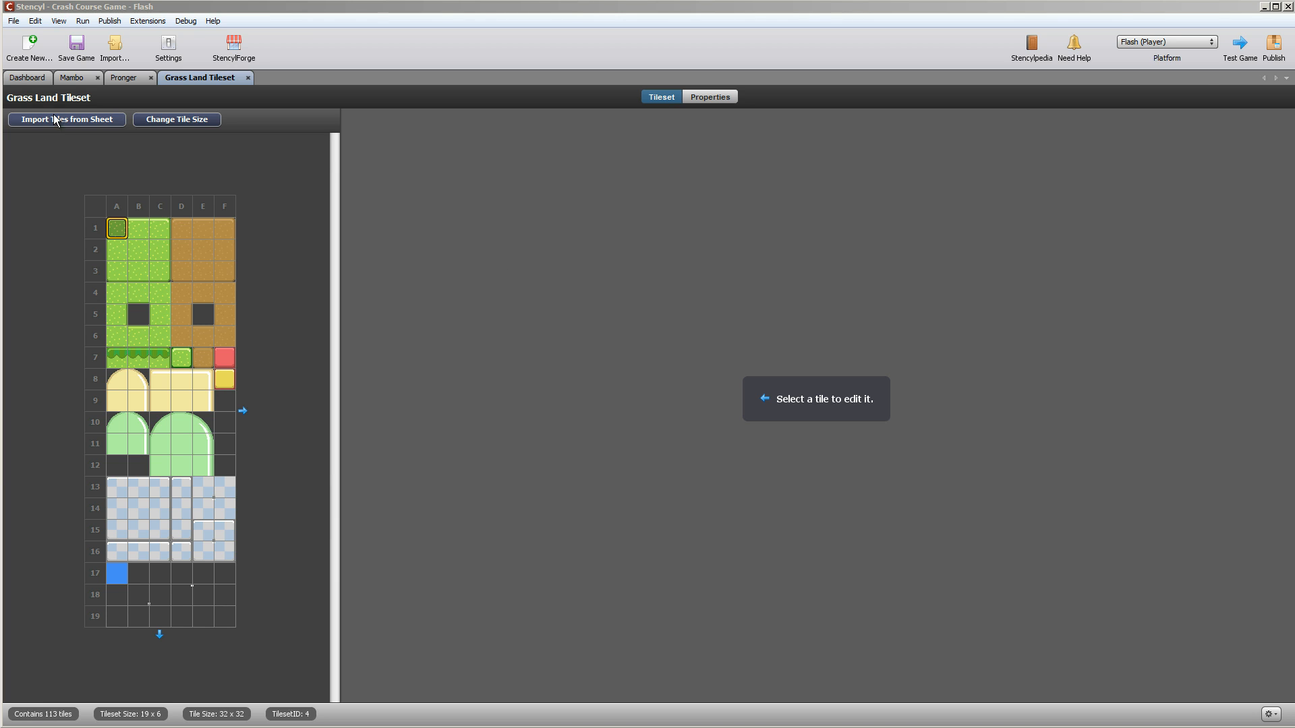
click(41, 84)
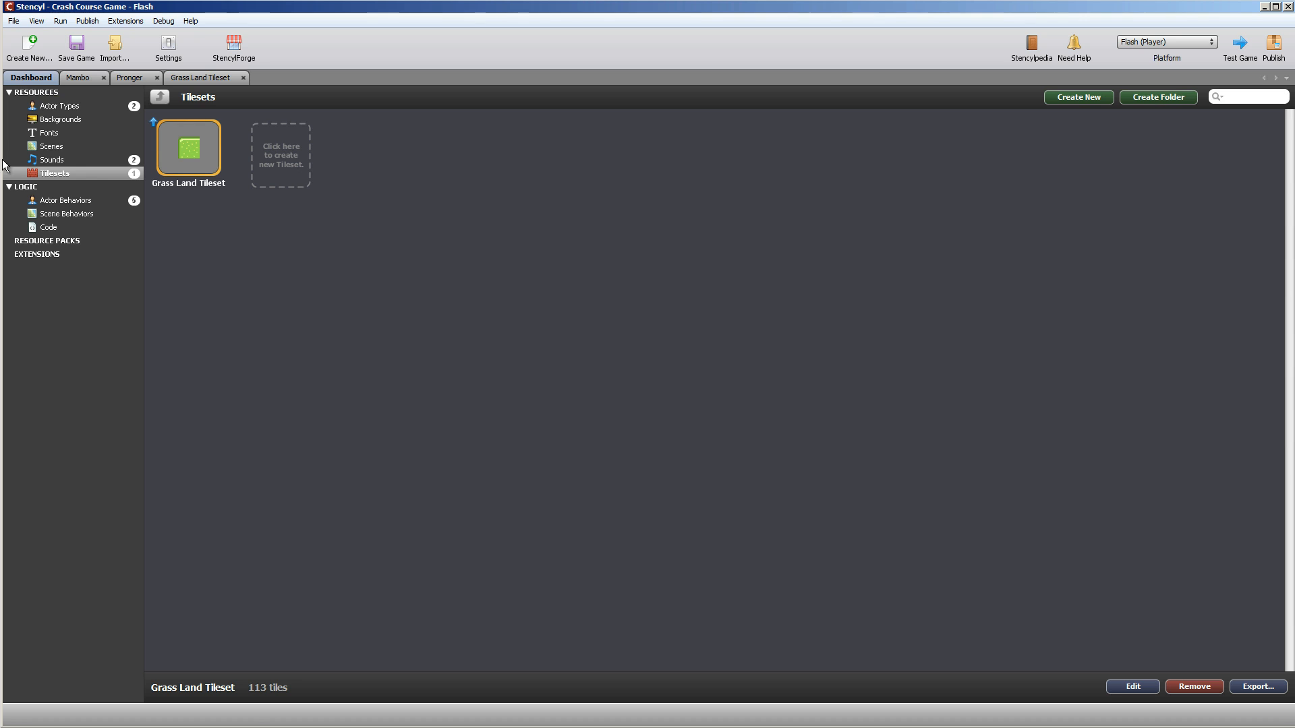
click(46, 160)
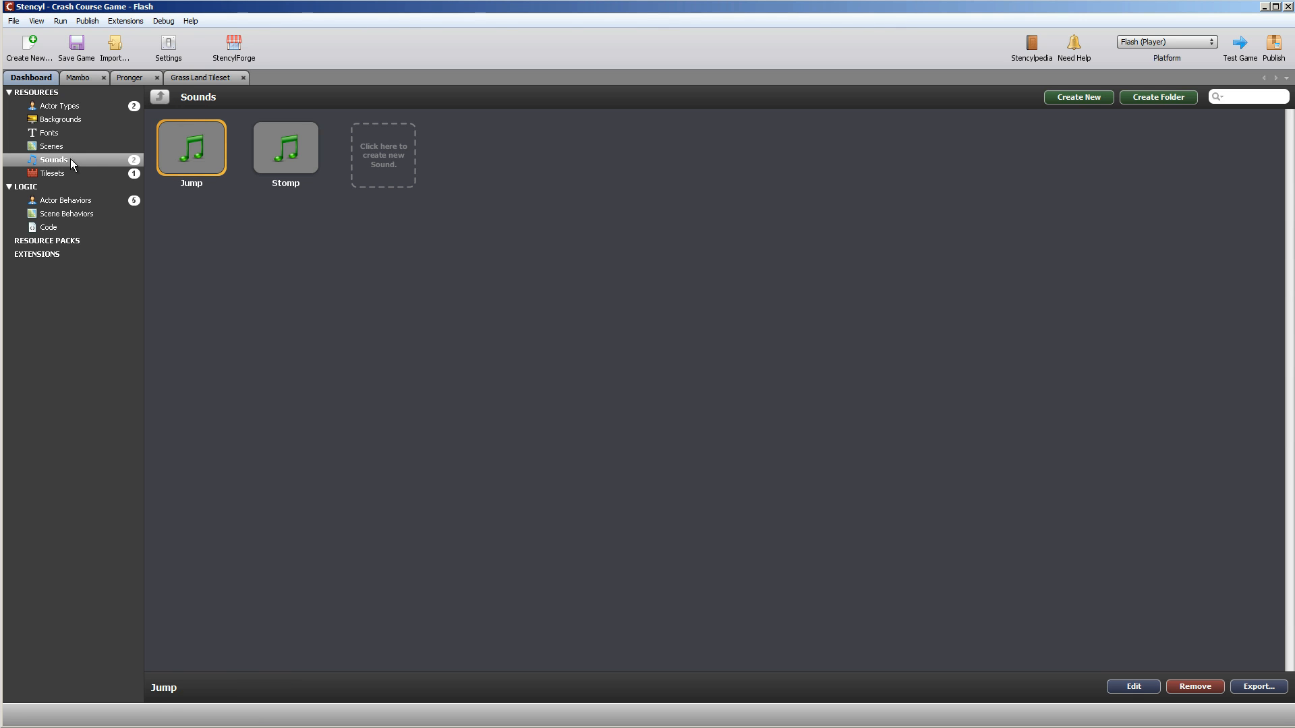
mouse_move(206, 154)
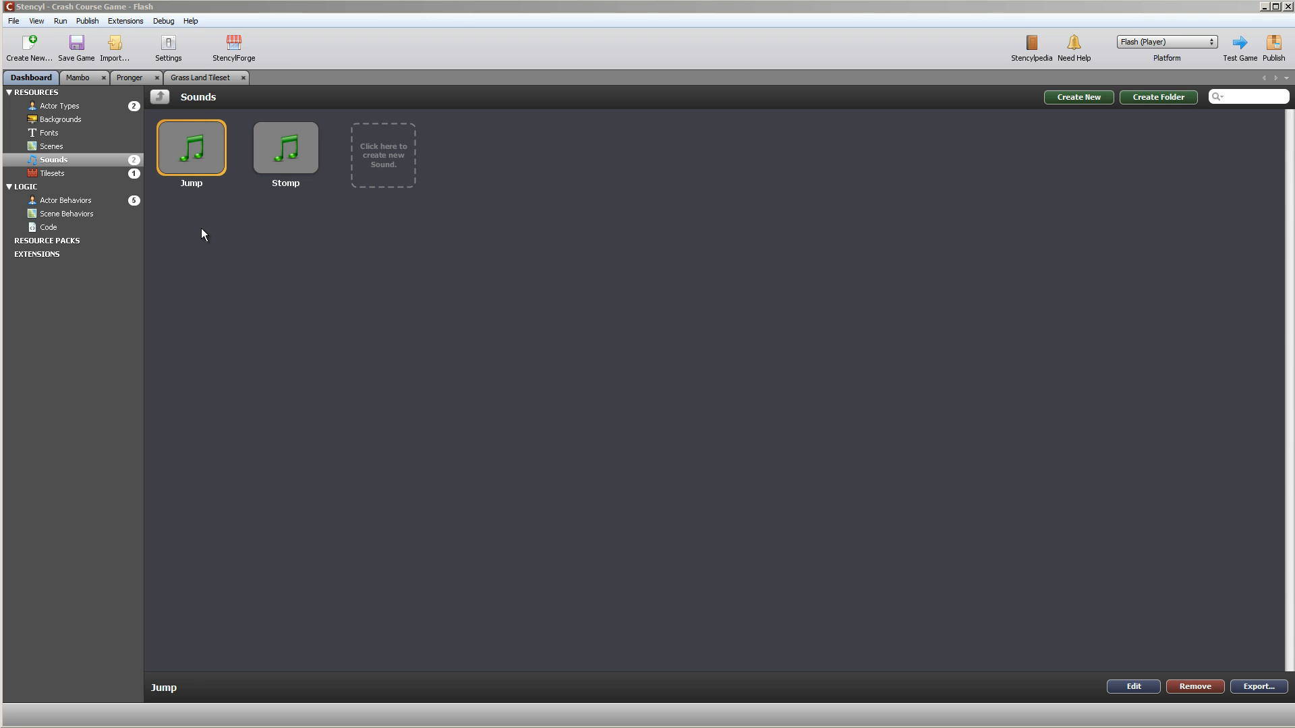
double_click(197, 150)
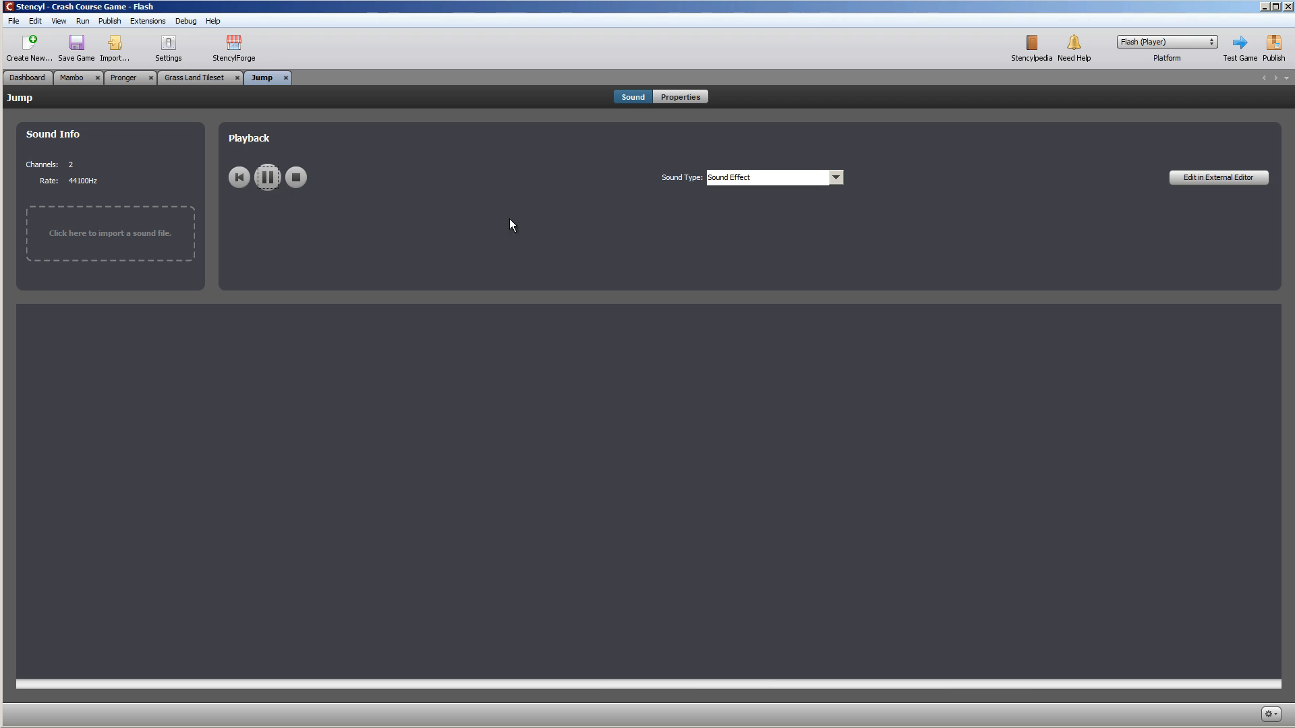
Step: Open the Die in Pit and Reload actor behavior to examine its event logic blocks
click(29, 79)
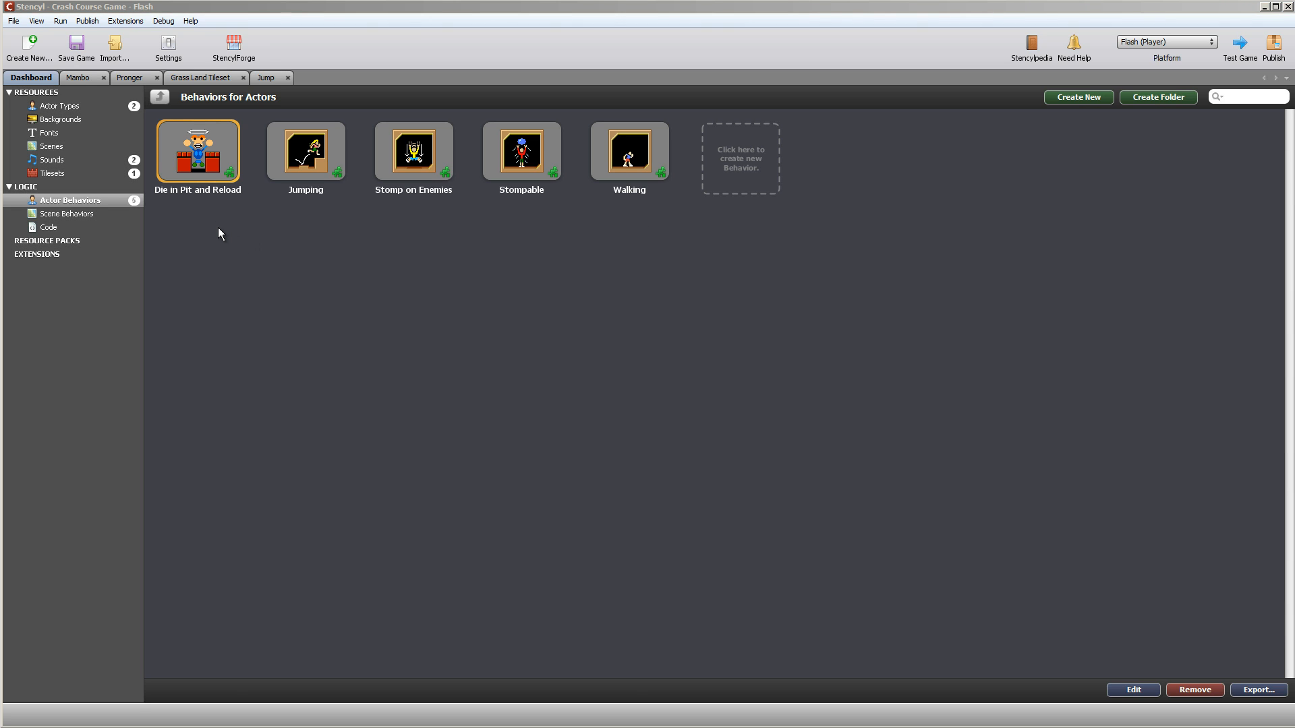
mouse_move(197, 145)
double_click(202, 159)
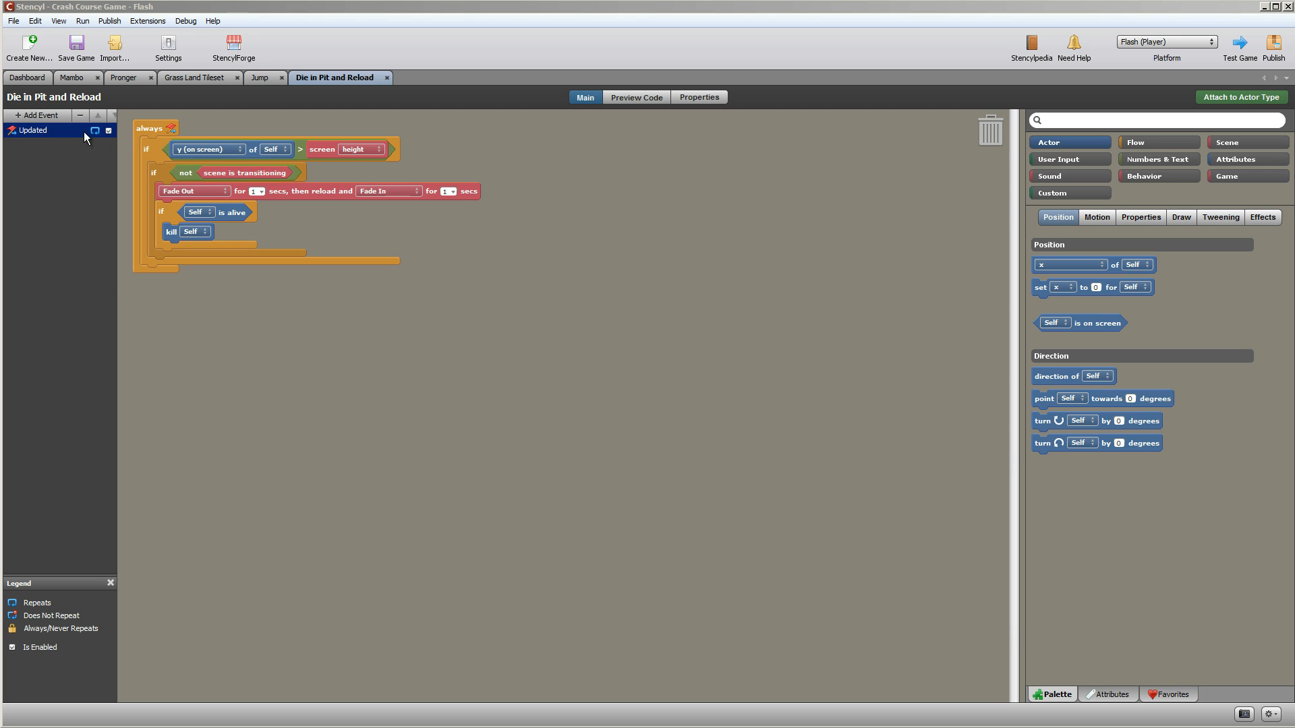
Step: Save the game and review the Mambo actor type's group choices, collision shape and physics settings
click(79, 51)
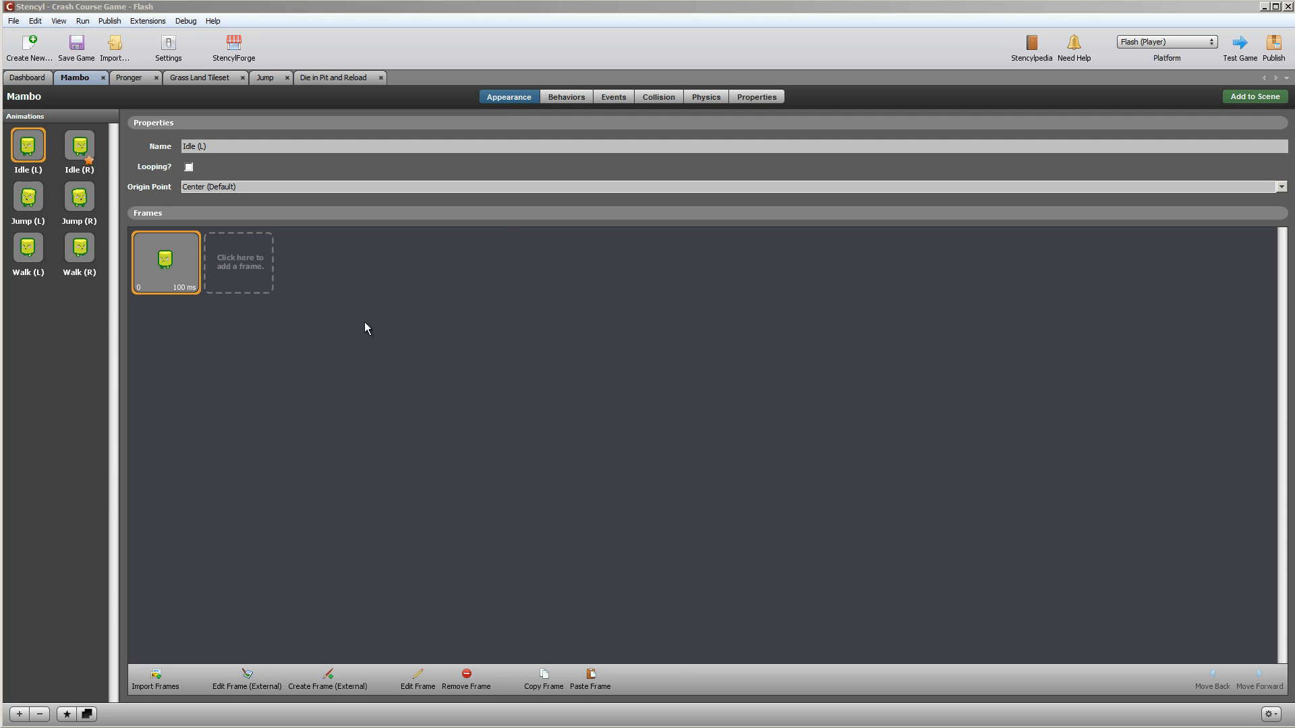
click(758, 100)
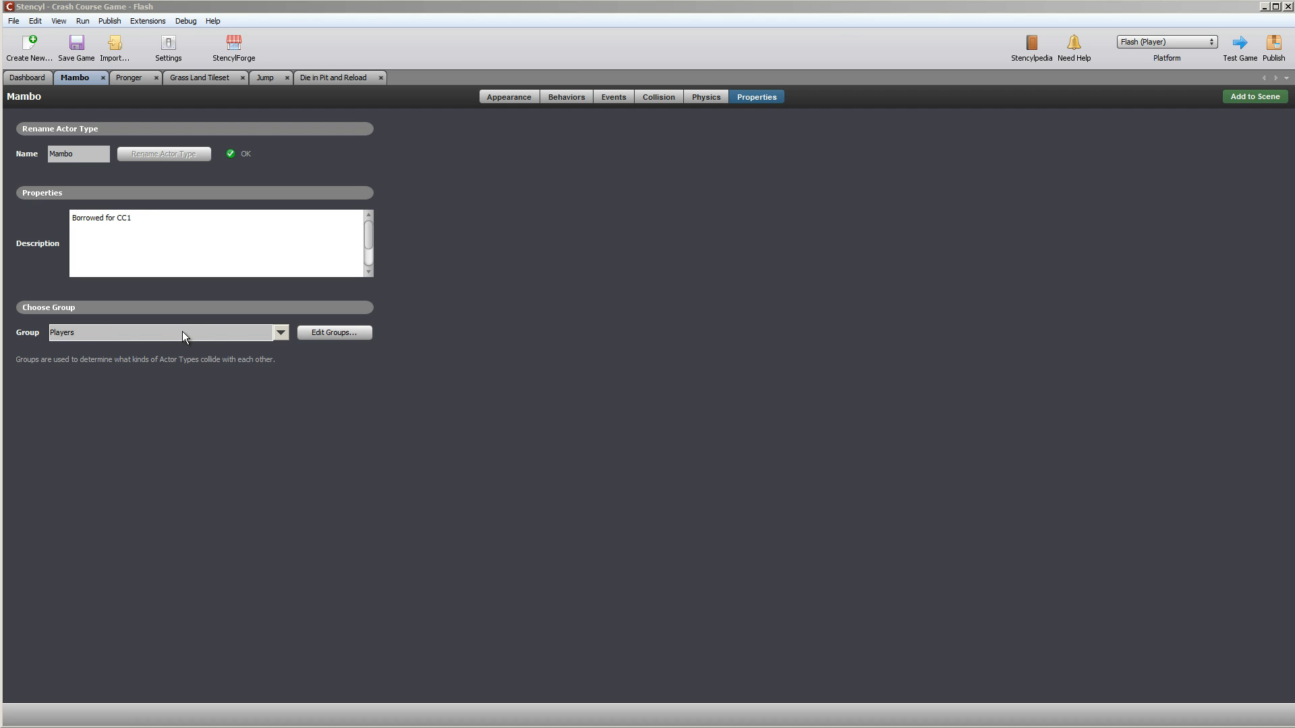
click(281, 334)
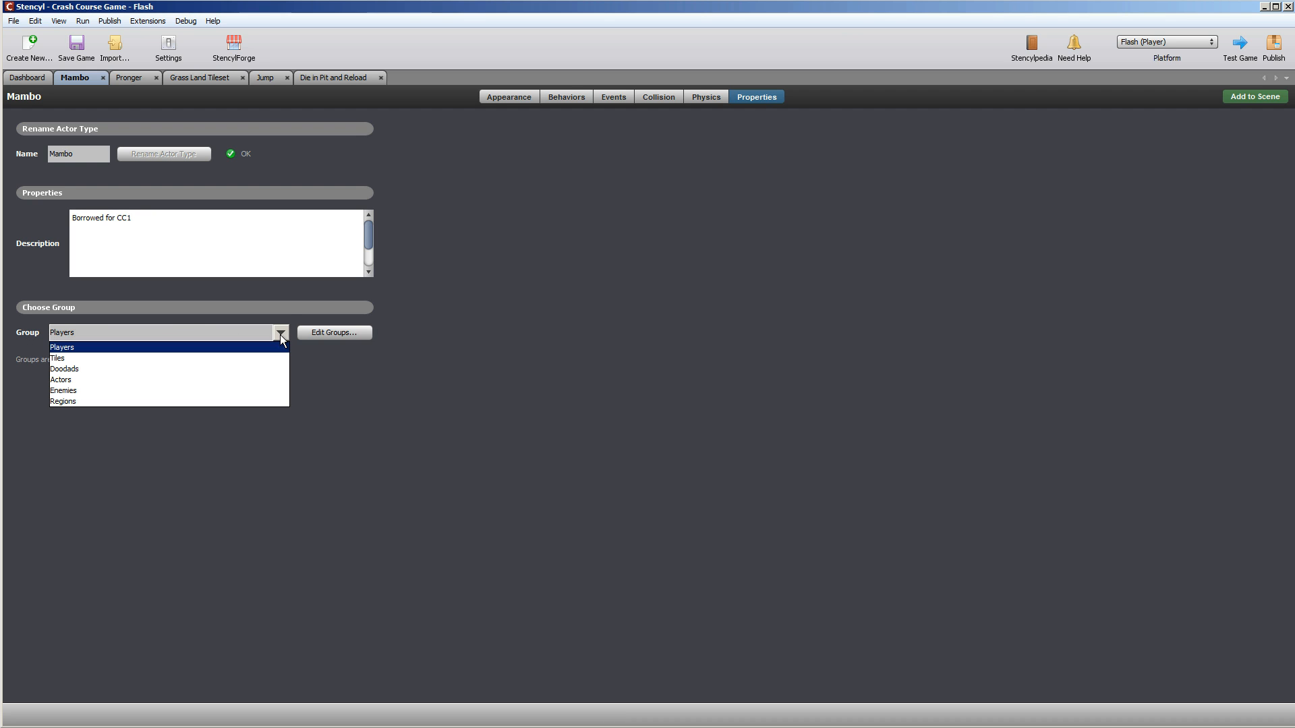
click(281, 334)
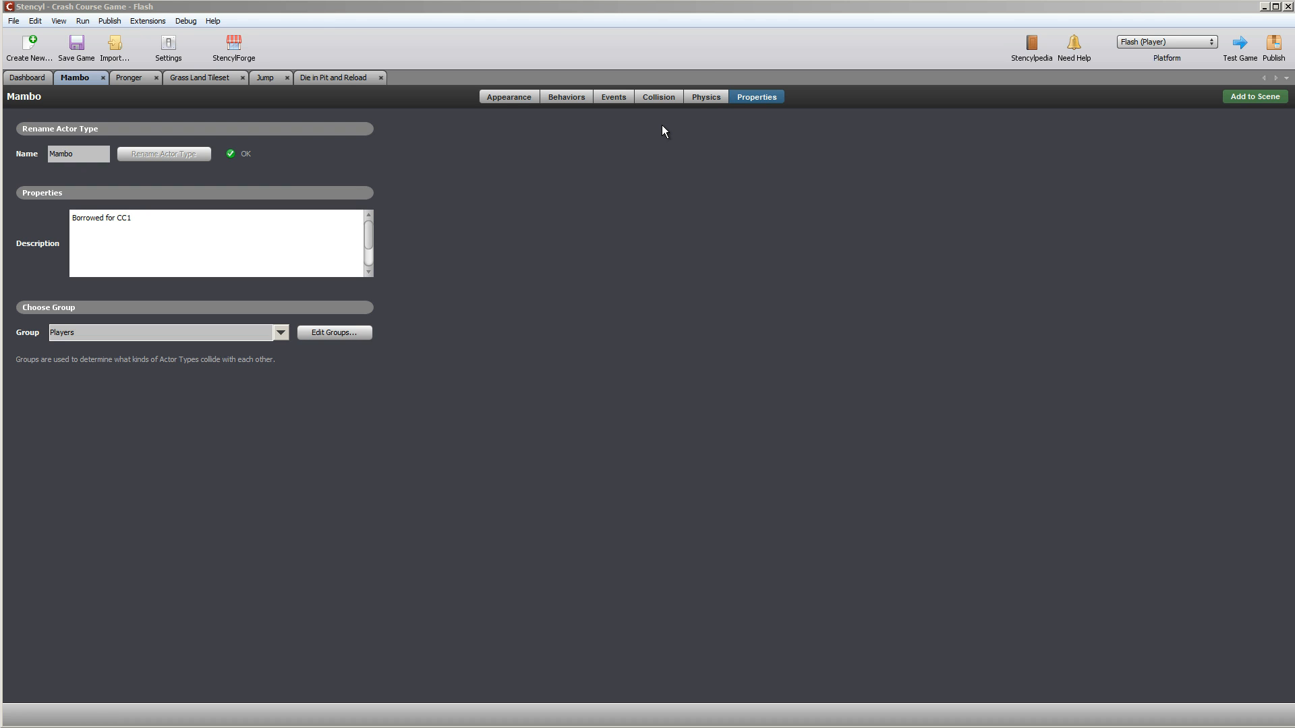
click(666, 101)
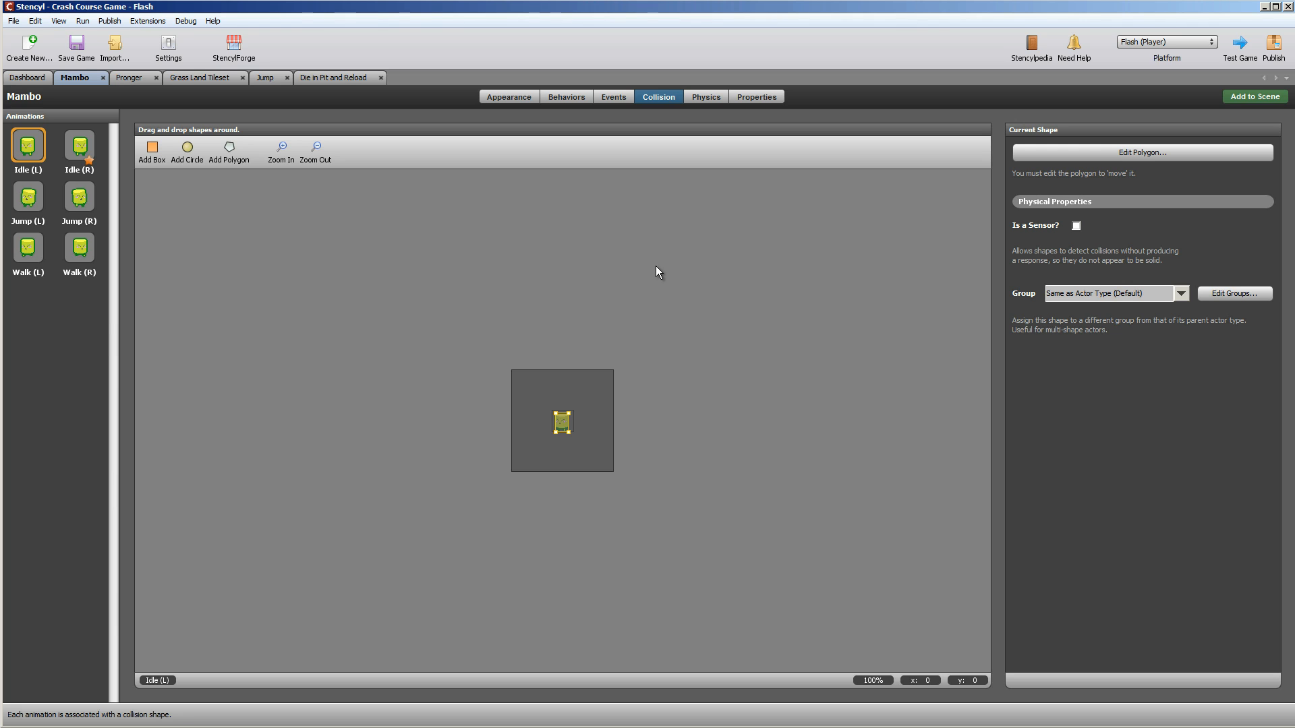
click(710, 100)
click(744, 99)
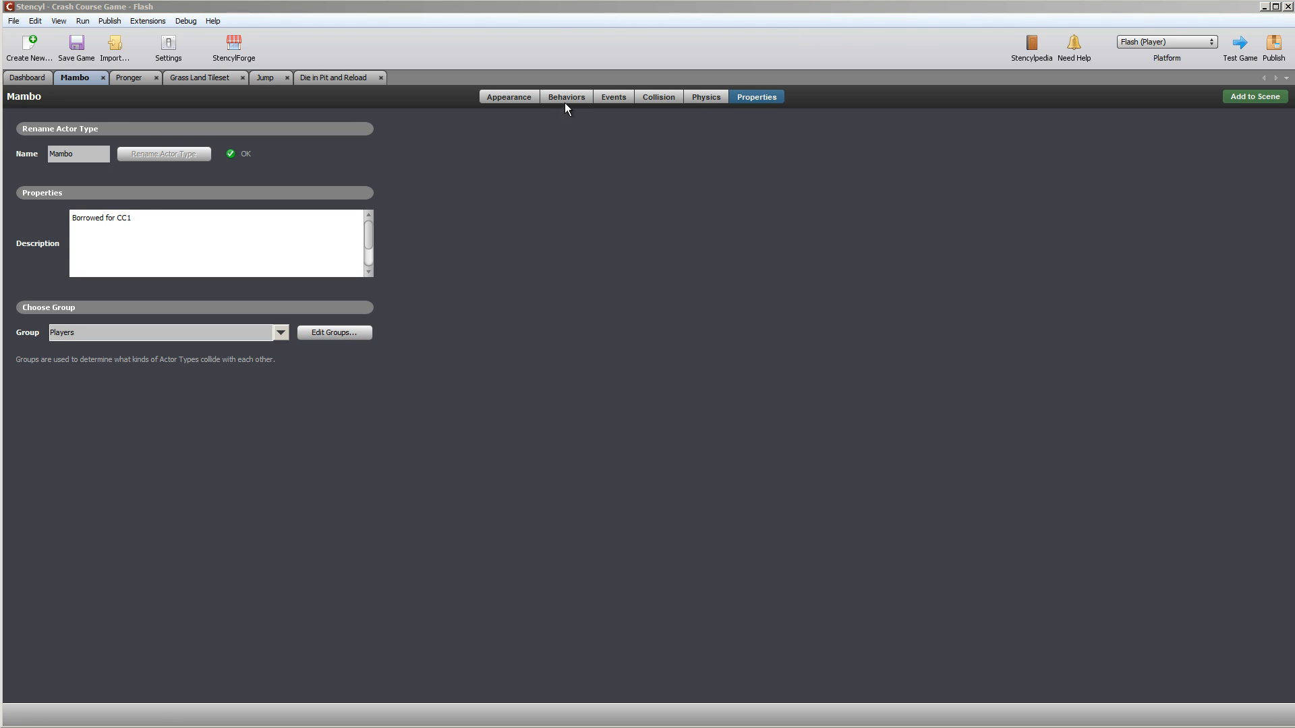
Step: Attach the game's Walking behavior to the Mambo actor type
click(568, 99)
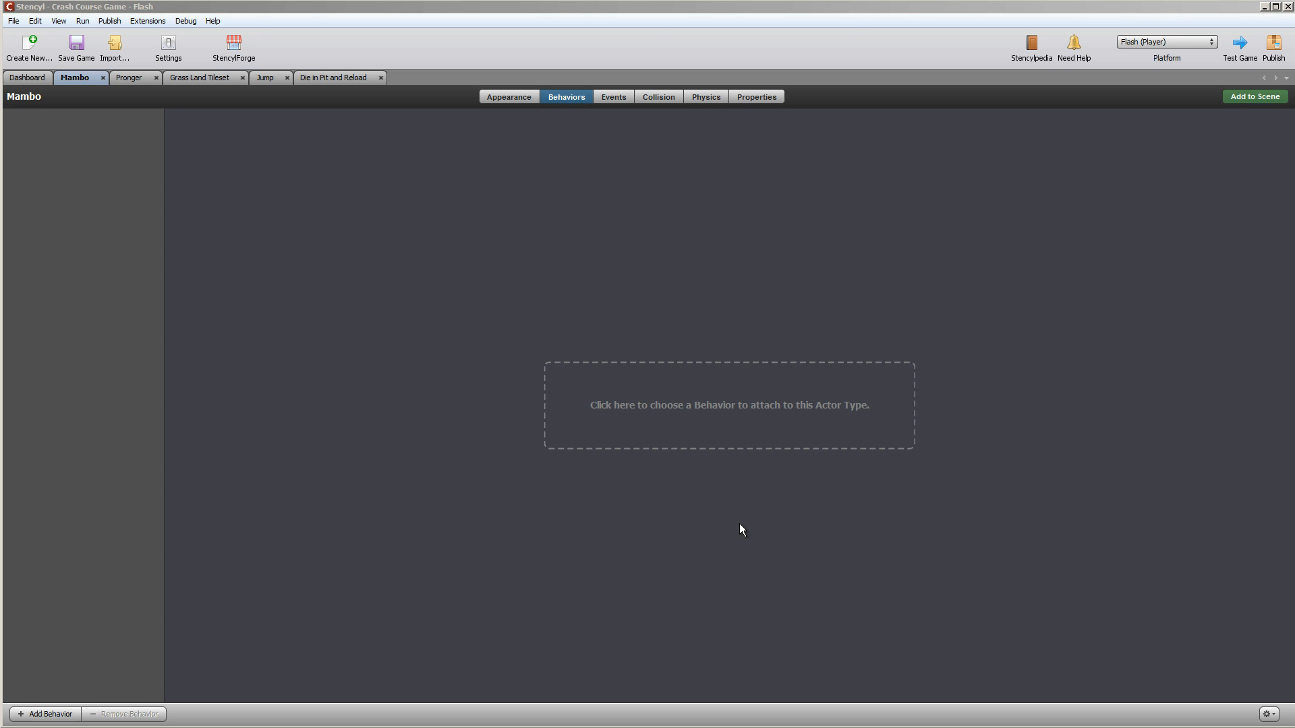
click(736, 405)
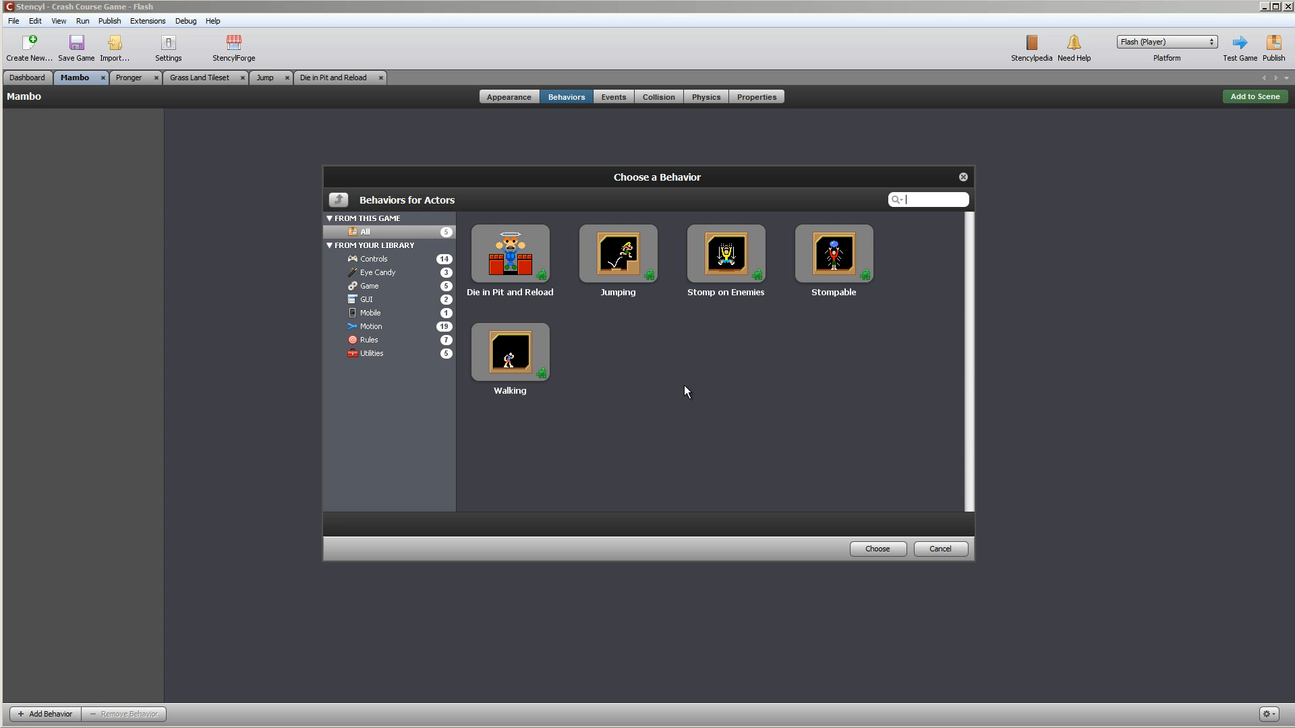
click(511, 260)
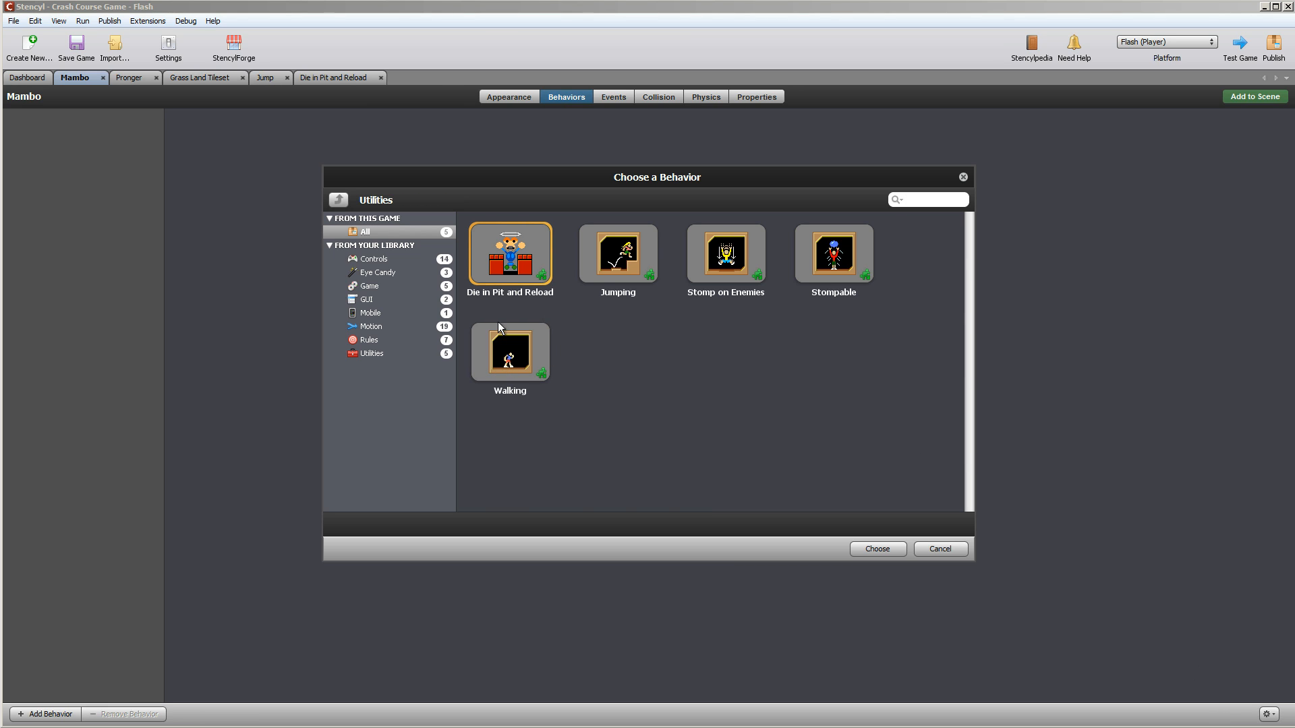
click(510, 353)
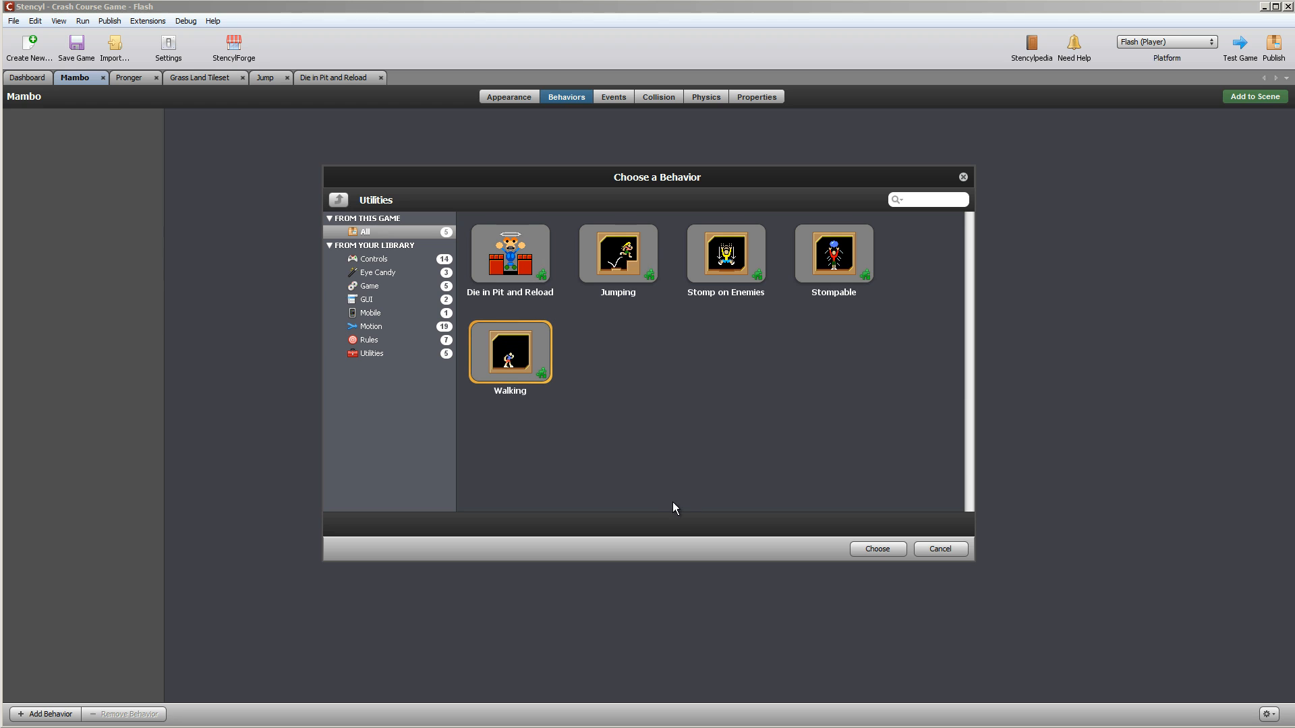
click(878, 550)
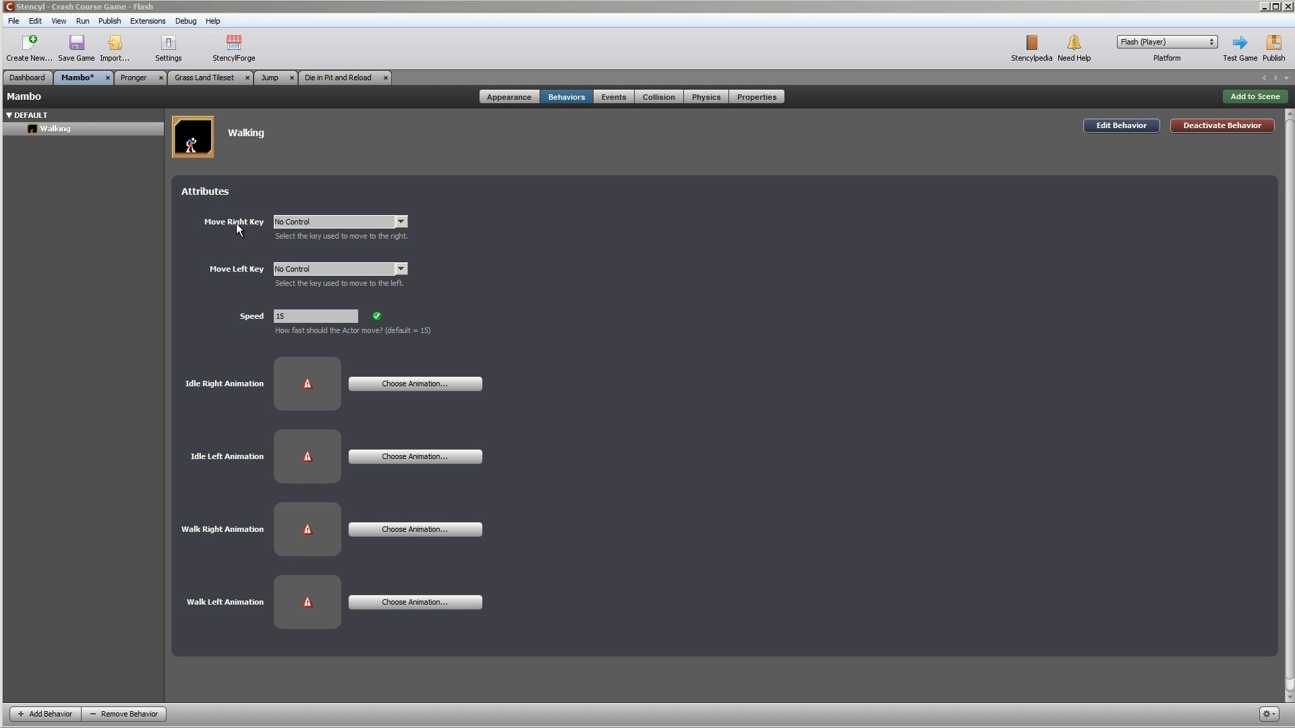
Step: Set the Walking behavior's Move Right Key to right and its Move Left Key to left
click(400, 222)
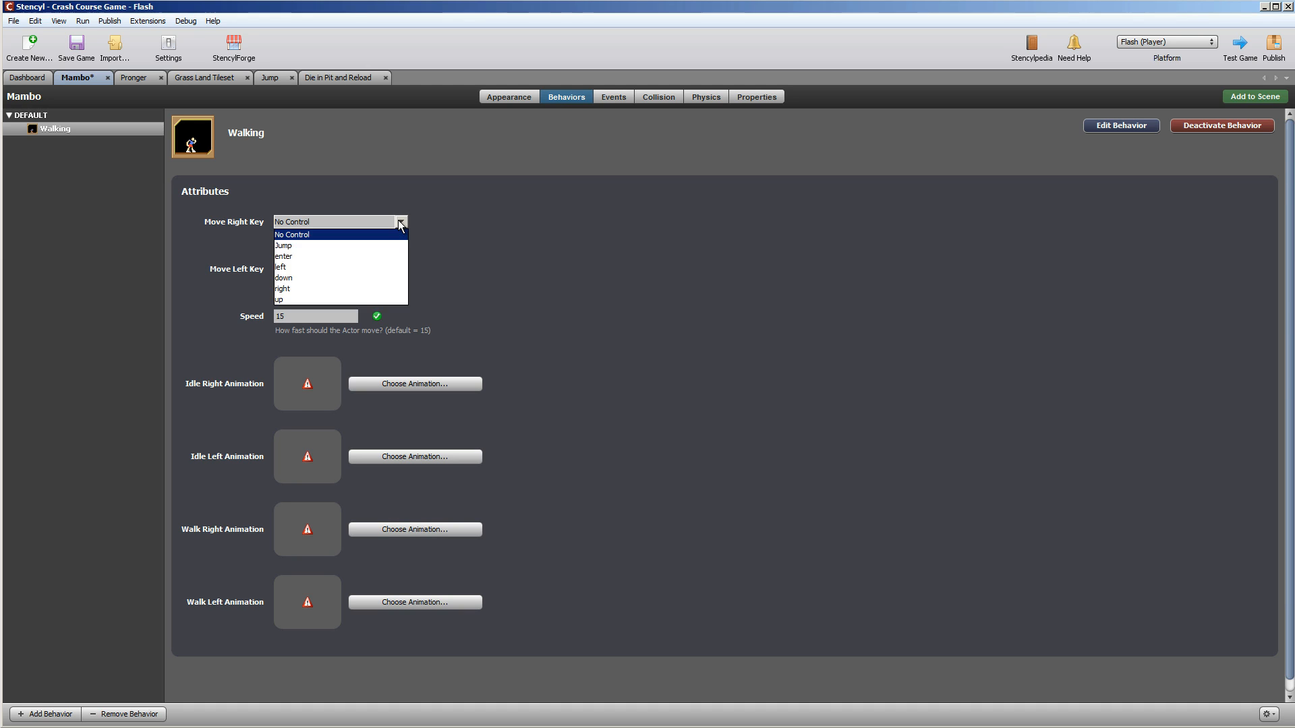
click(292, 289)
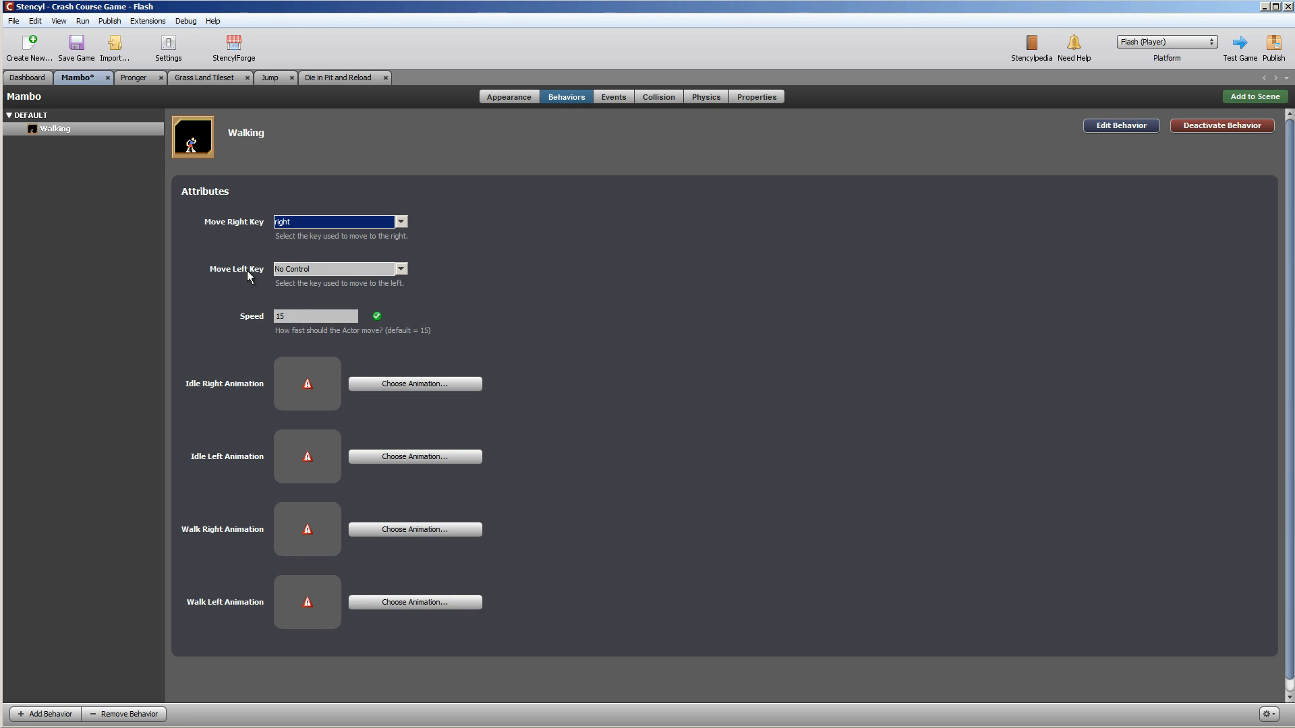
click(401, 269)
click(308, 315)
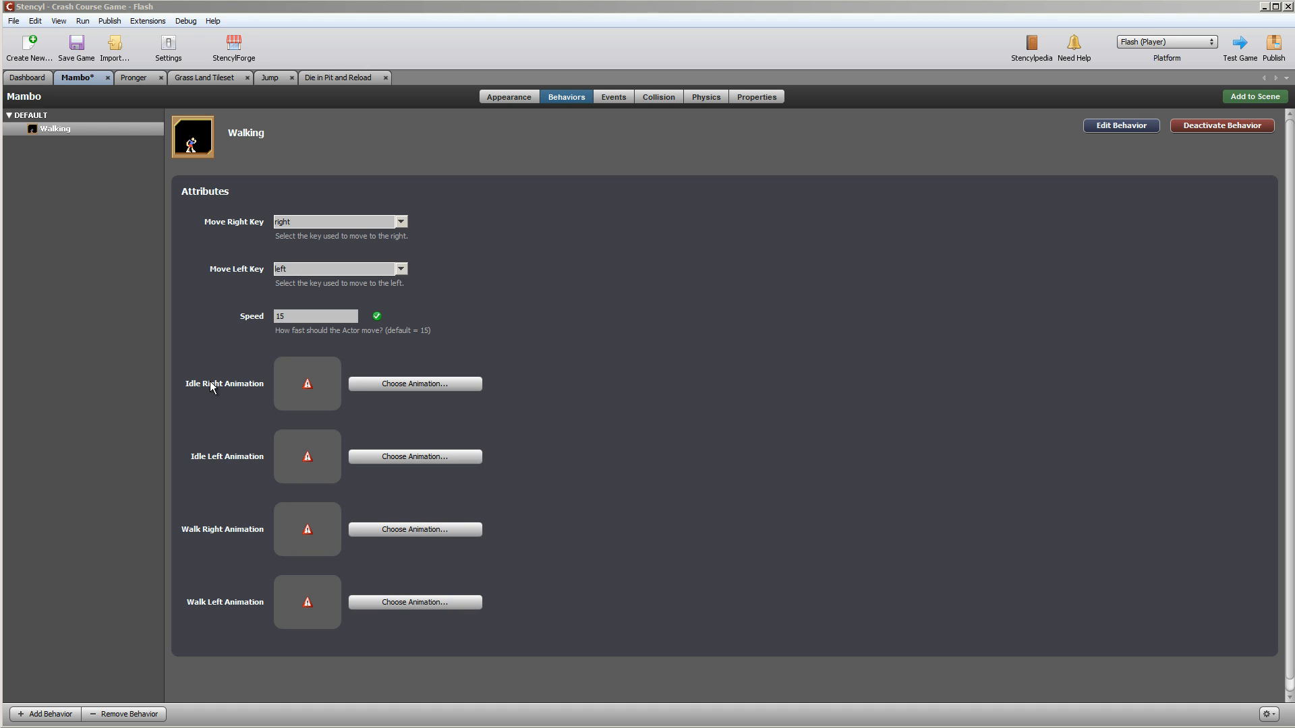
Step: Assign Idle (R) as the Walking behavior's idle right animation and Idle (L) as its idle left animation
click(395, 388)
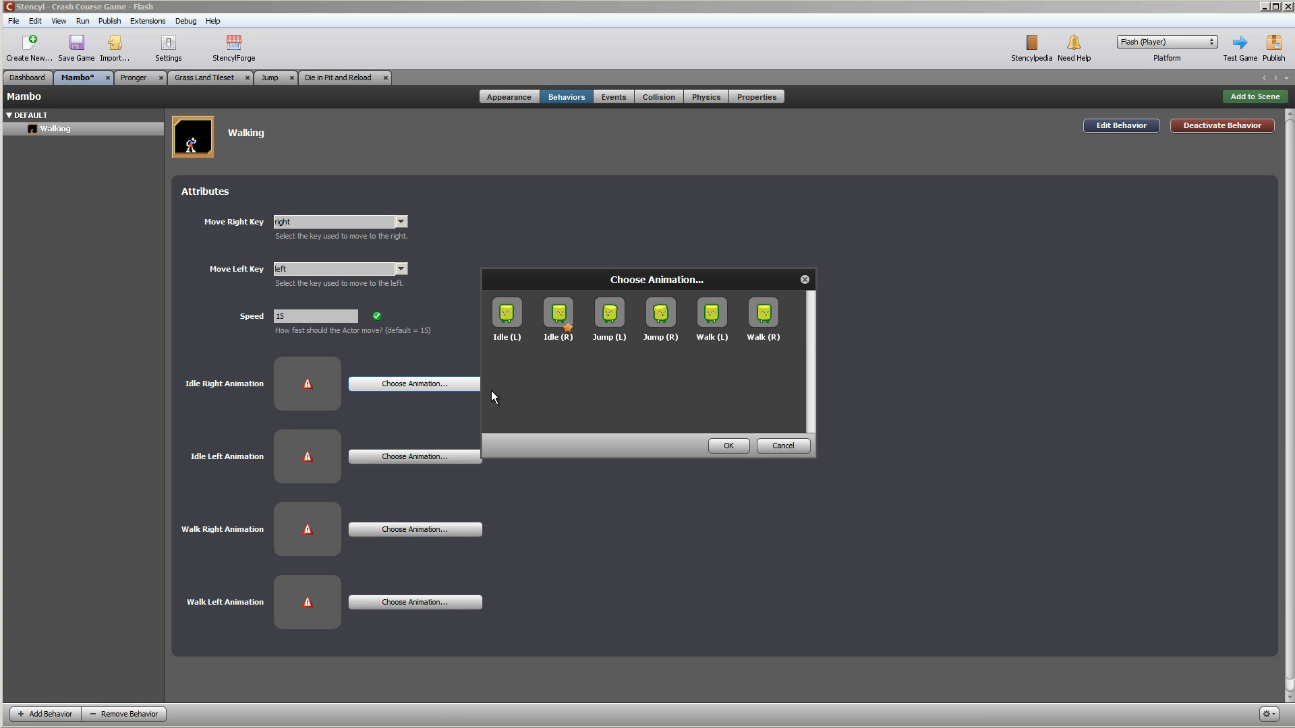
click(563, 321)
click(726, 450)
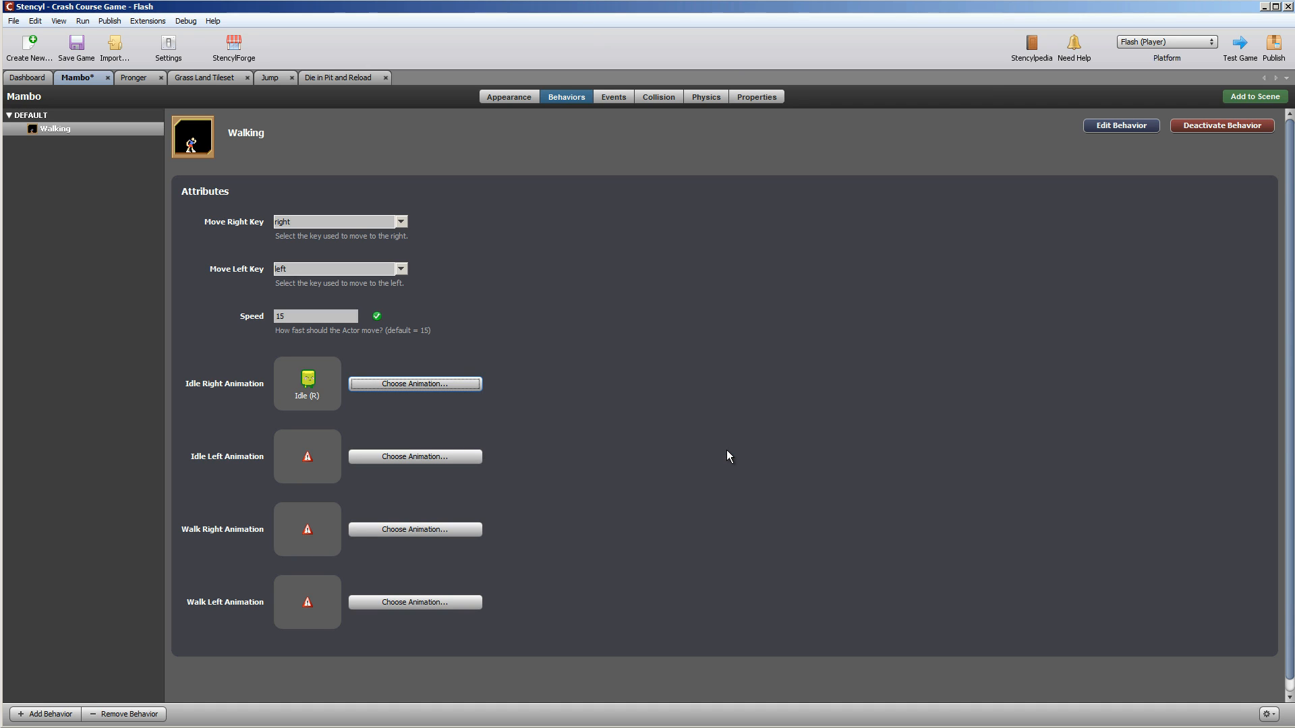
click(430, 458)
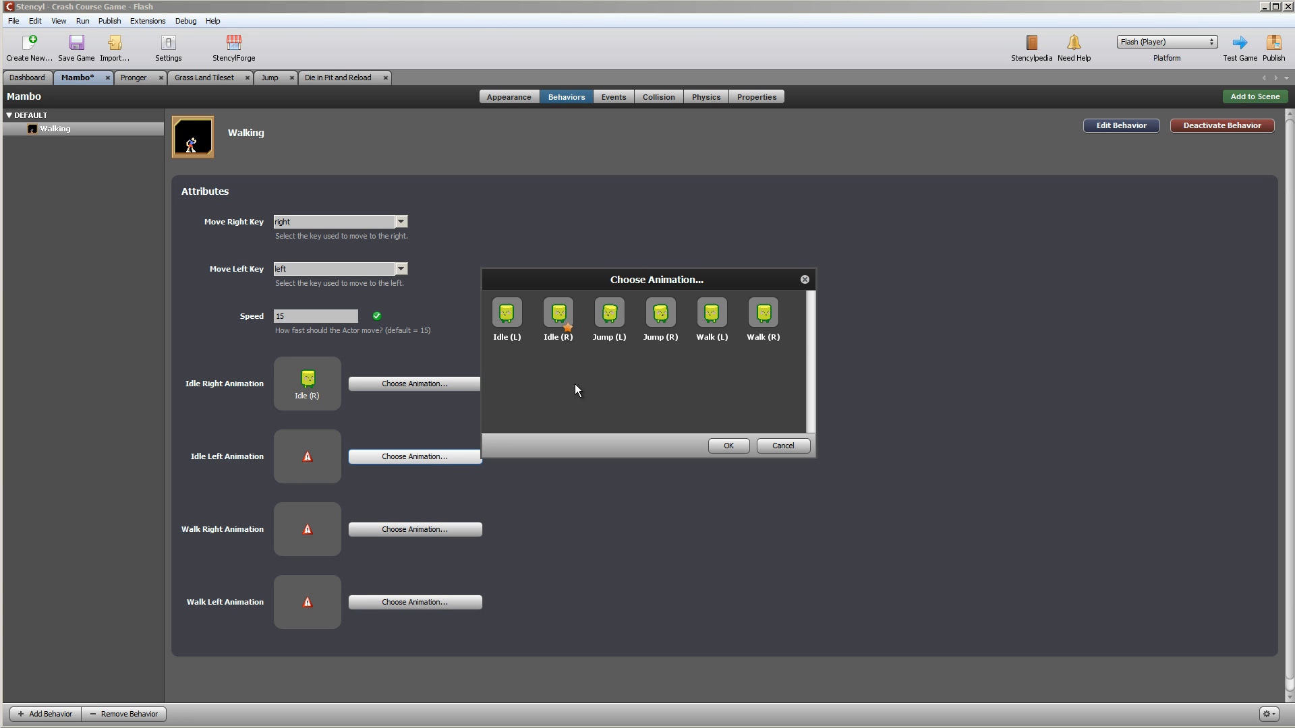
click(514, 313)
click(727, 446)
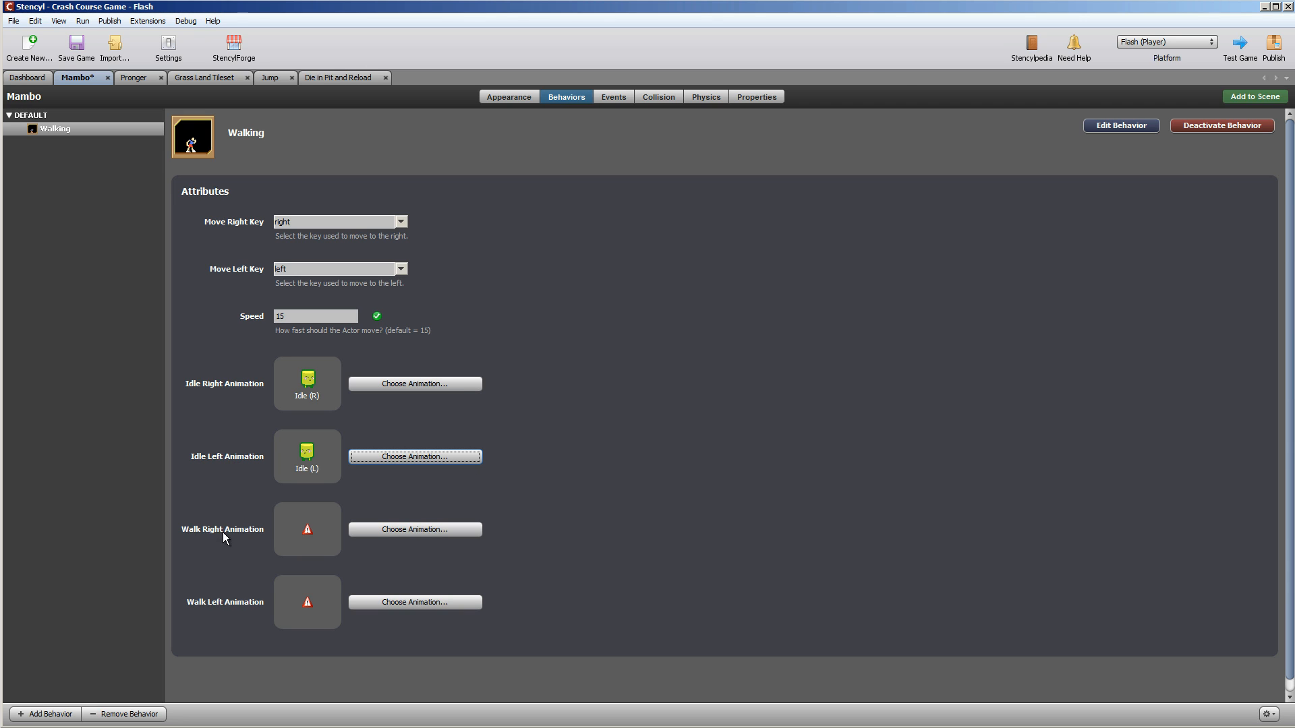
Step: Assign Walk (R) and Walk (L) as the Walking behavior's walk right and walk left animations, and save the game
click(426, 533)
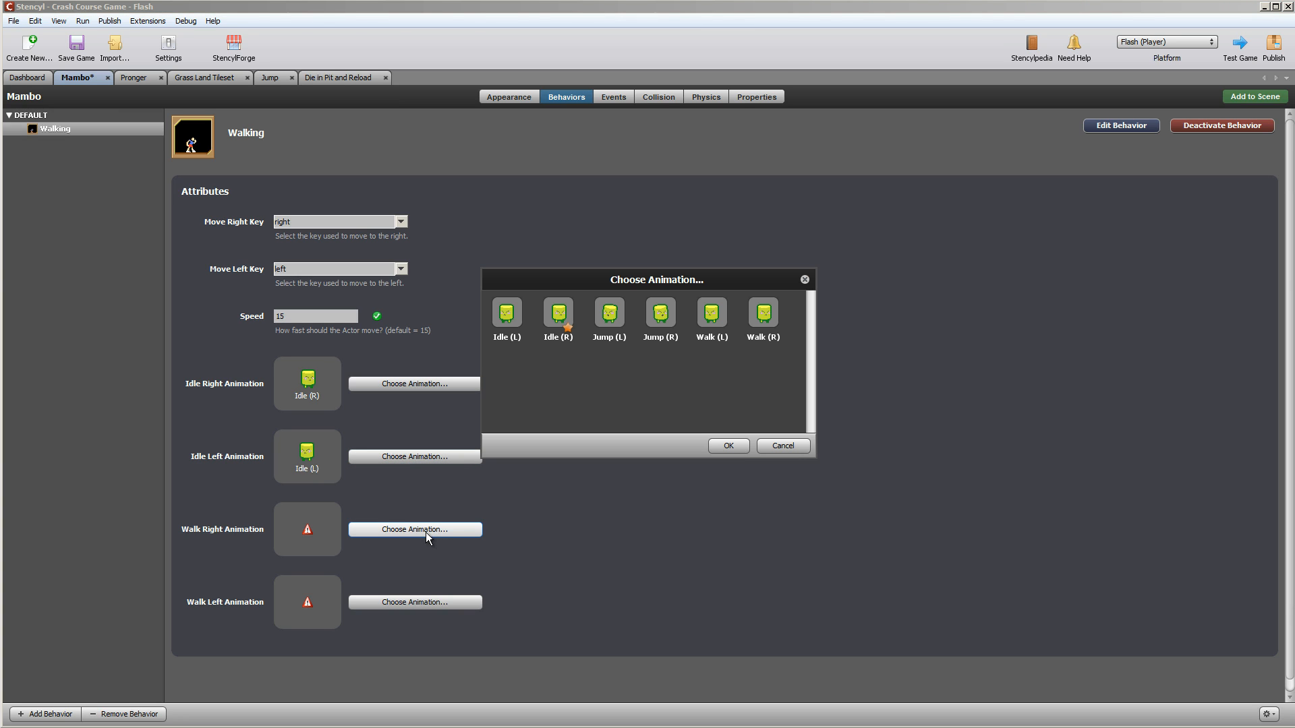
click(766, 317)
click(728, 446)
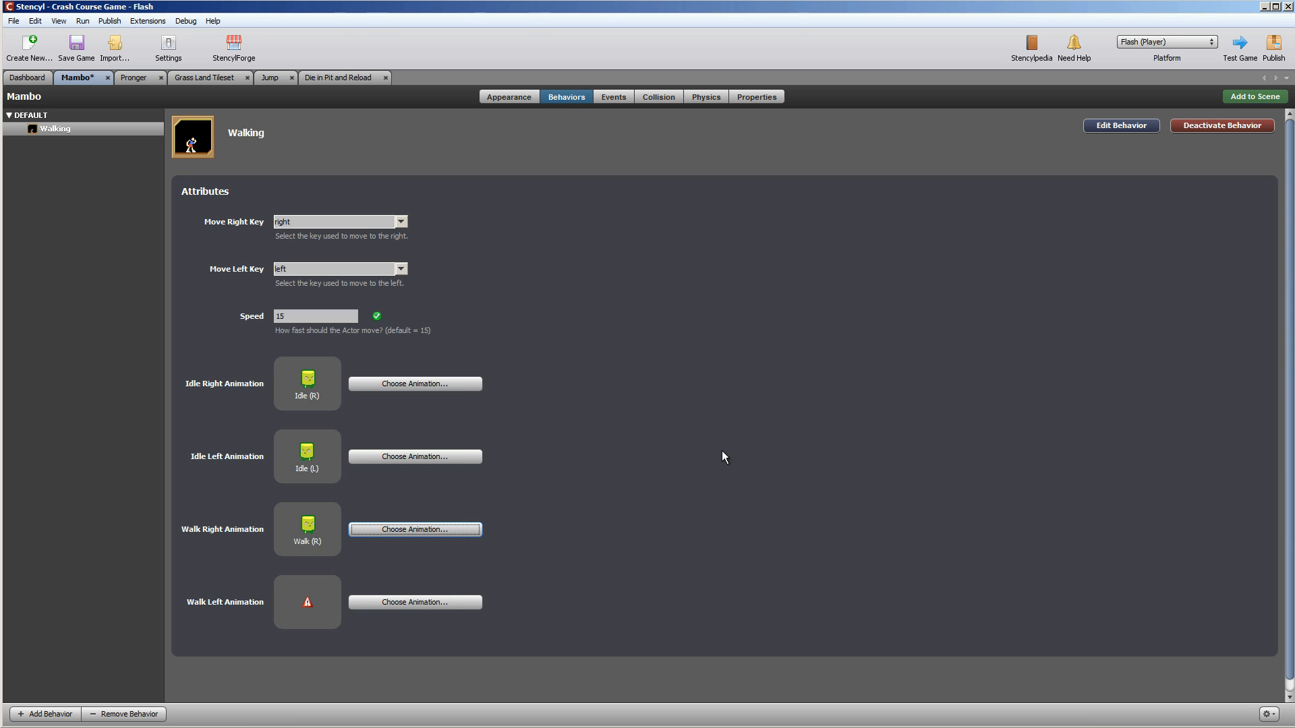
click(419, 603)
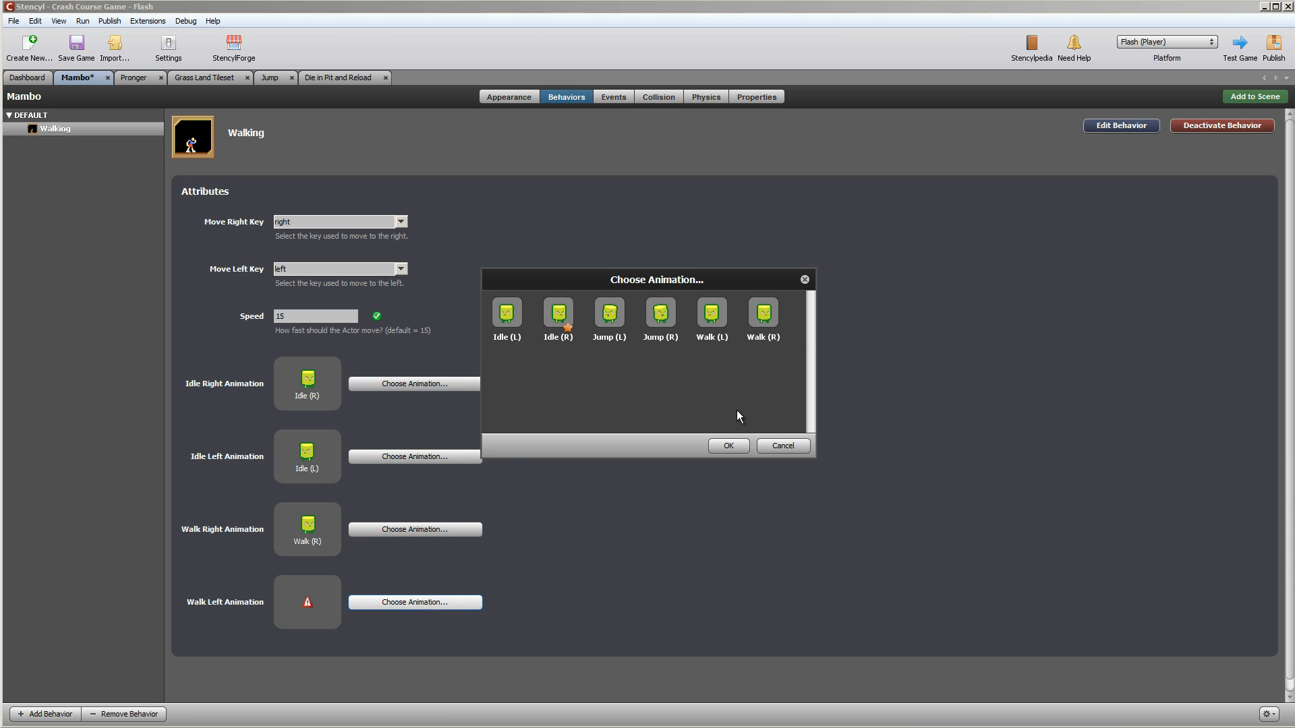
click(714, 315)
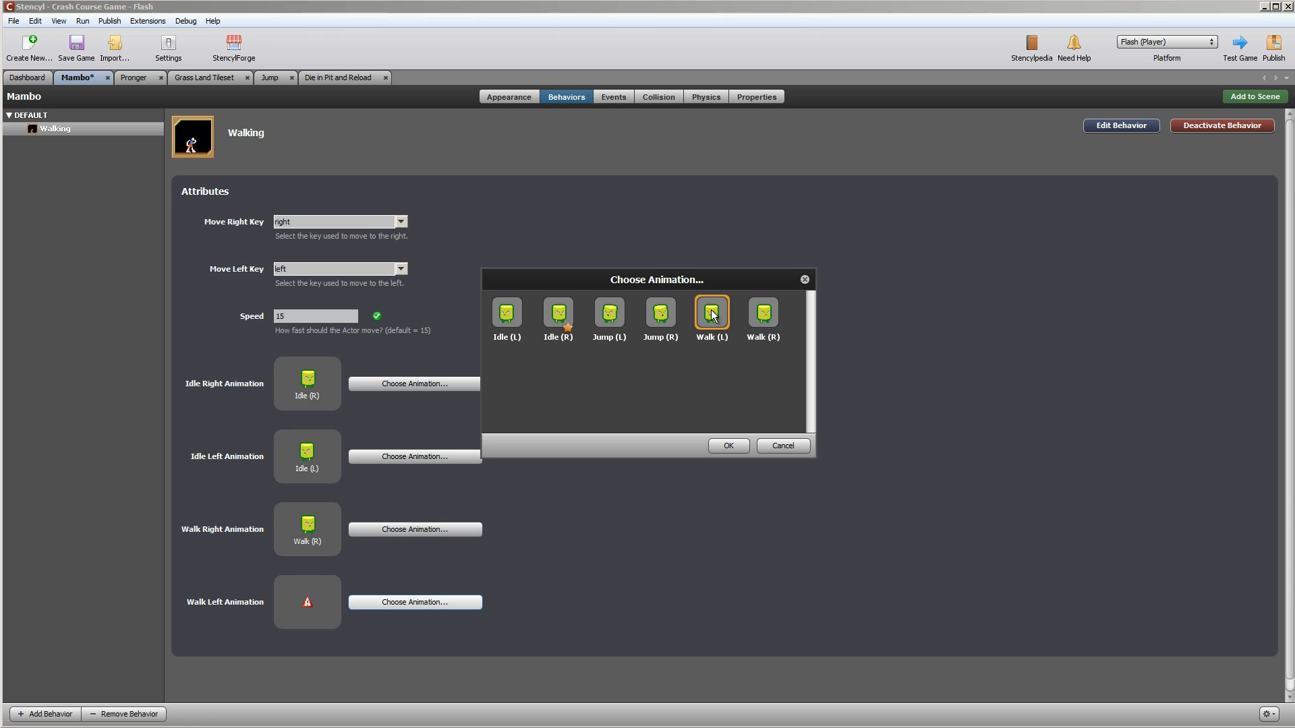
click(726, 446)
key(ctrl+s)
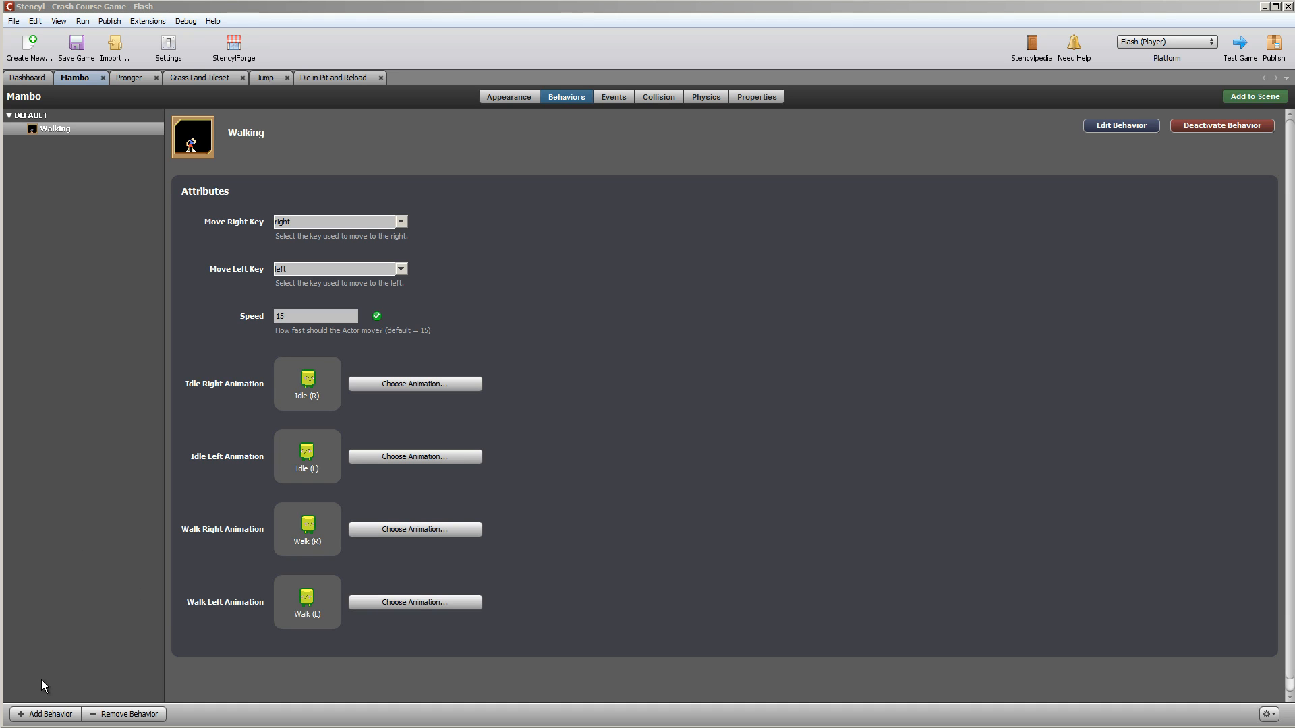
Step: Add the Jumping behavior to the Mambo actor type
click(42, 713)
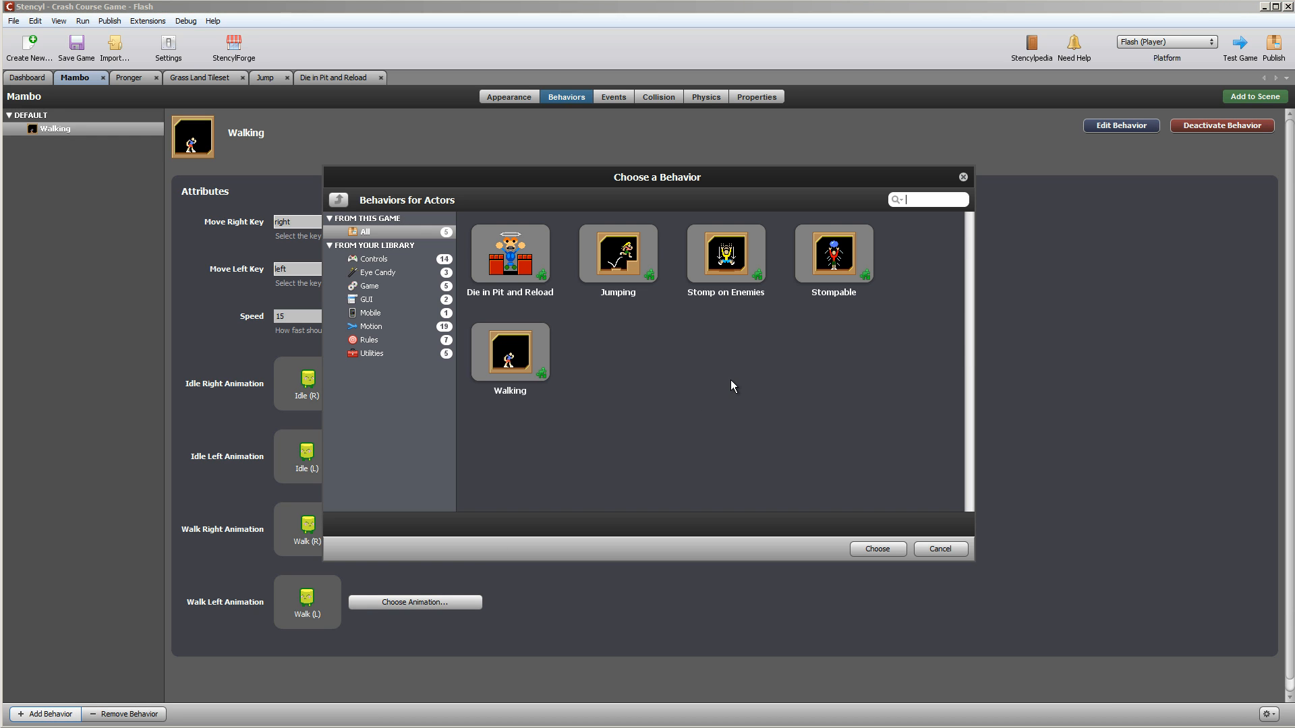
click(616, 253)
click(878, 549)
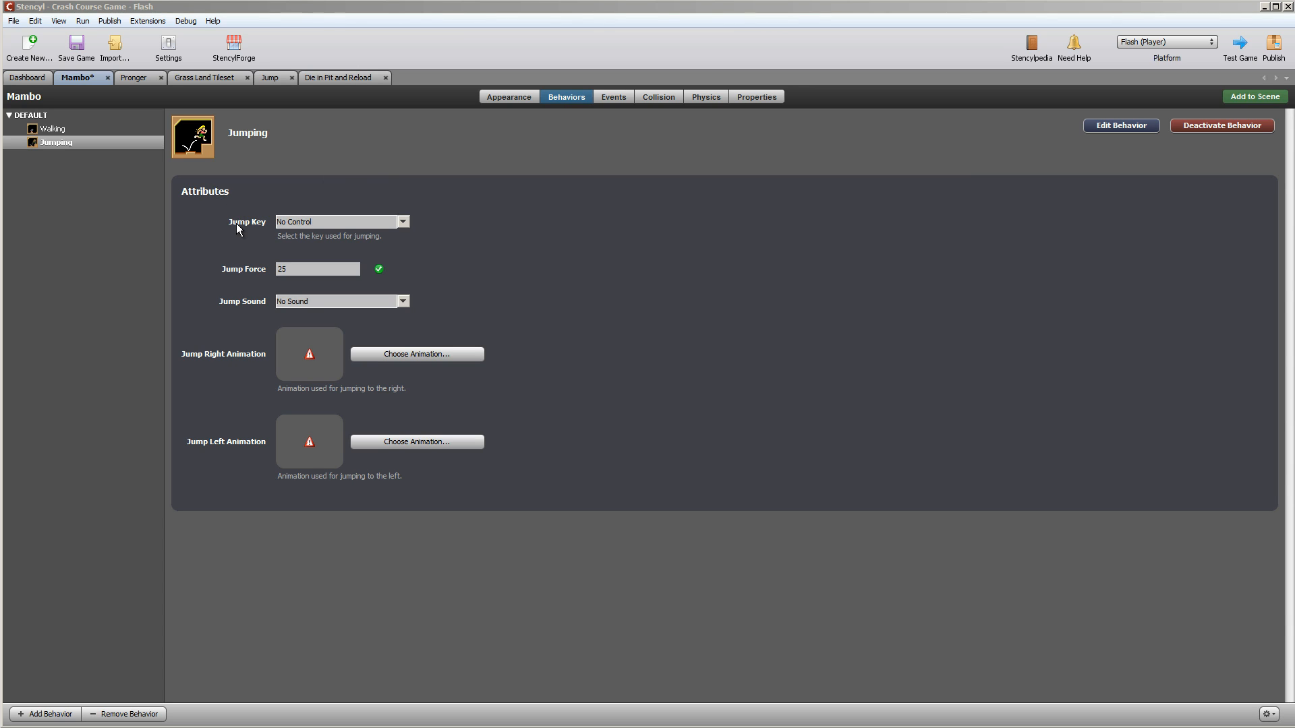
Step: Set the Jumping behavior's Jump Key to the Jump control and its Jump Sound to the Jump sound
click(402, 222)
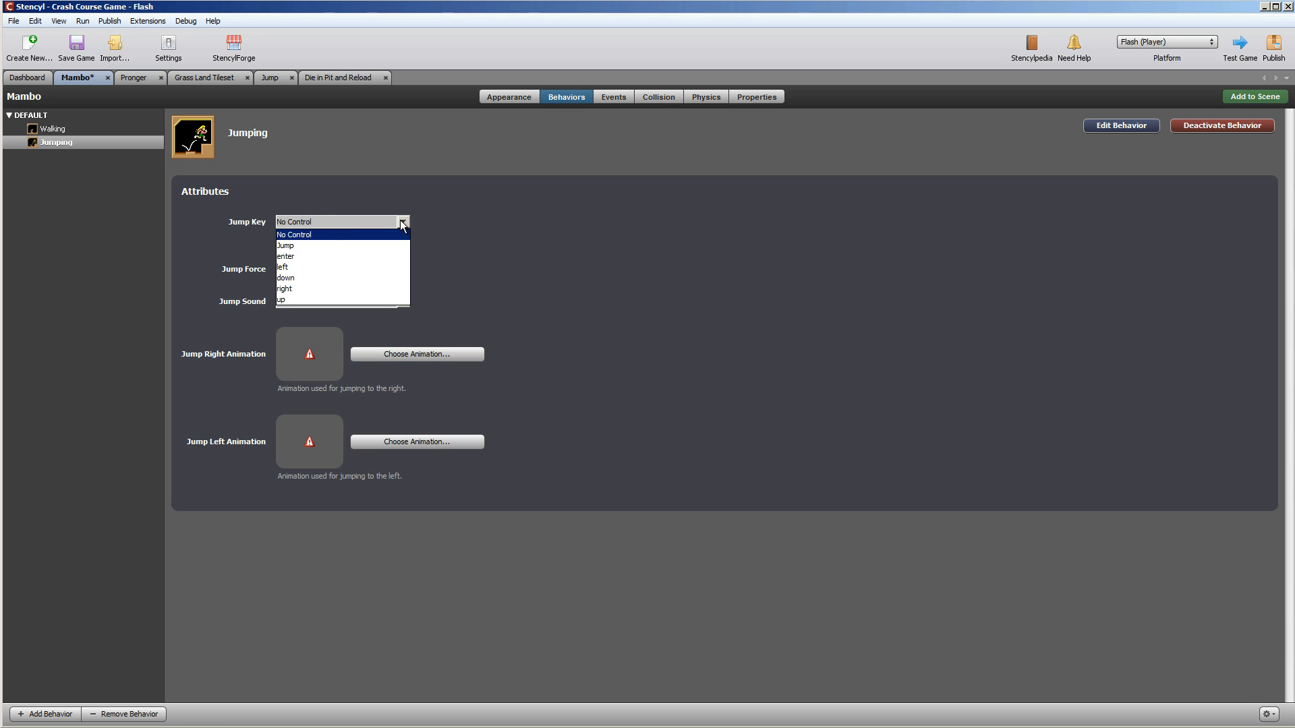
click(287, 246)
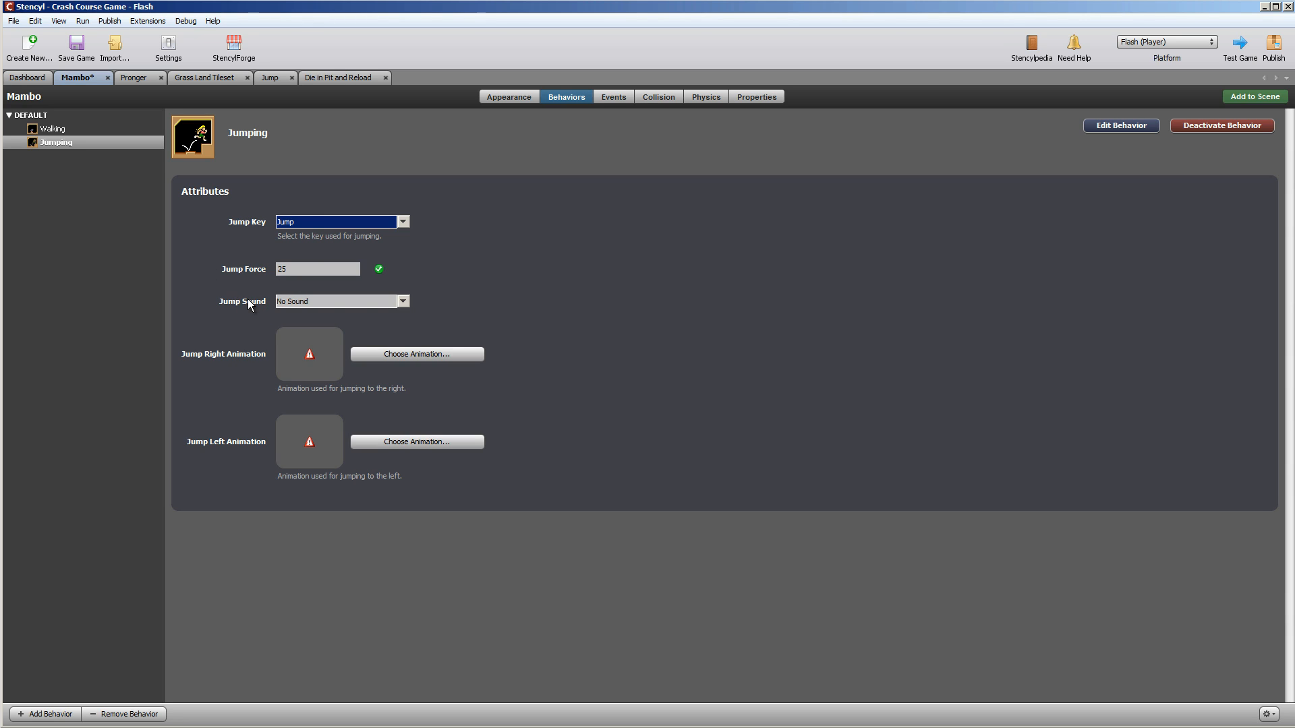
click(402, 301)
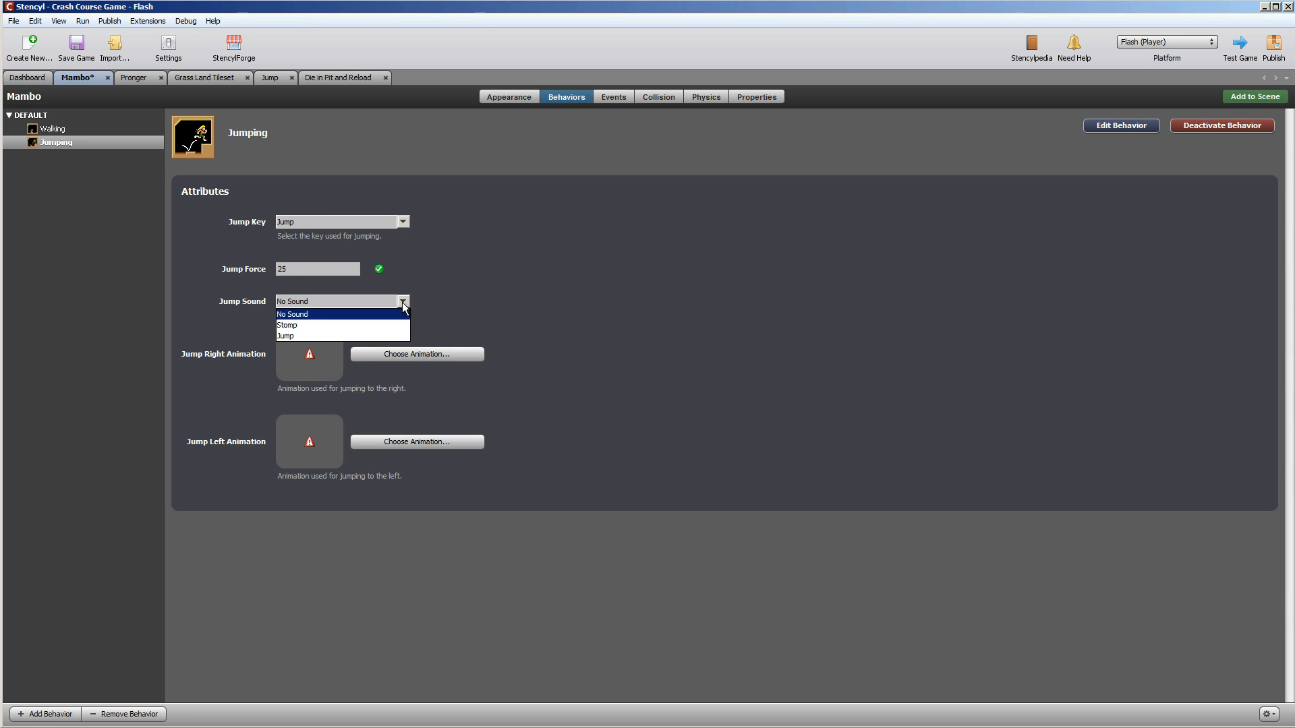
click(295, 336)
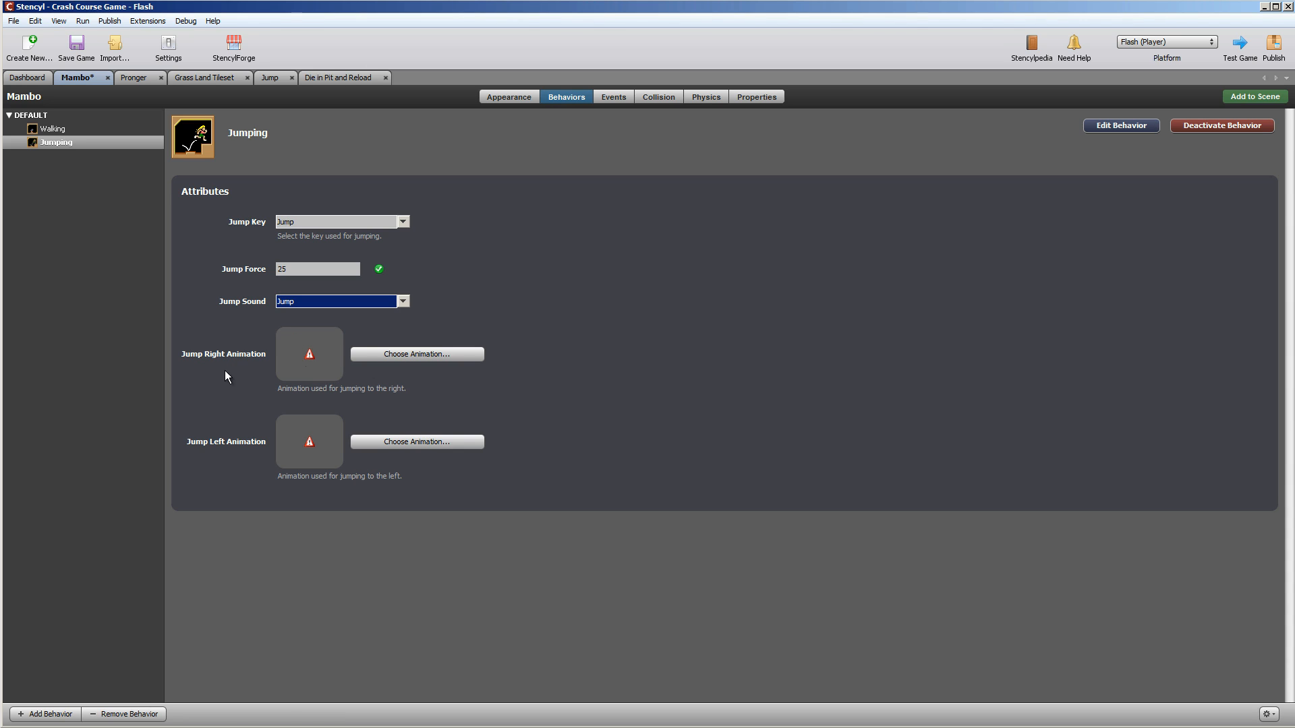
Step: Assign Jump (R) as the Jumping behavior's jump right animation and Jump (L) as its jump left animation
click(415, 354)
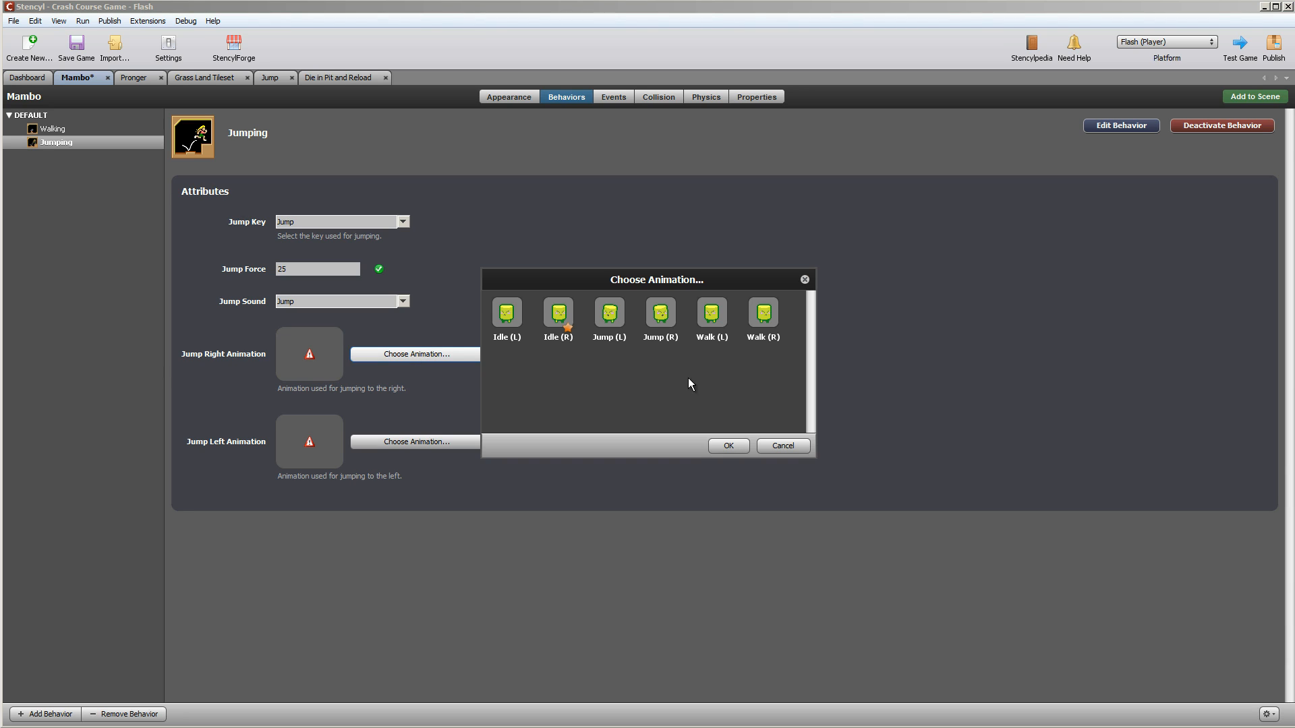
click(674, 325)
click(729, 446)
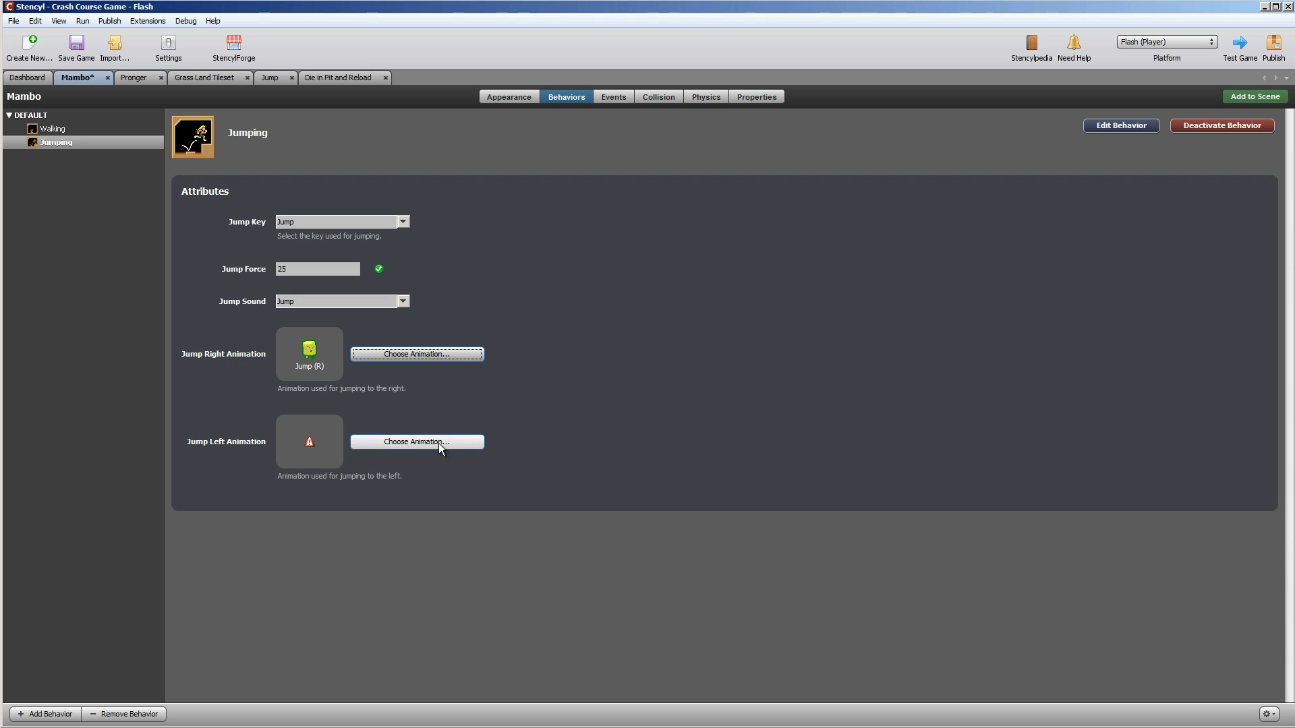
click(439, 443)
click(616, 319)
click(727, 451)
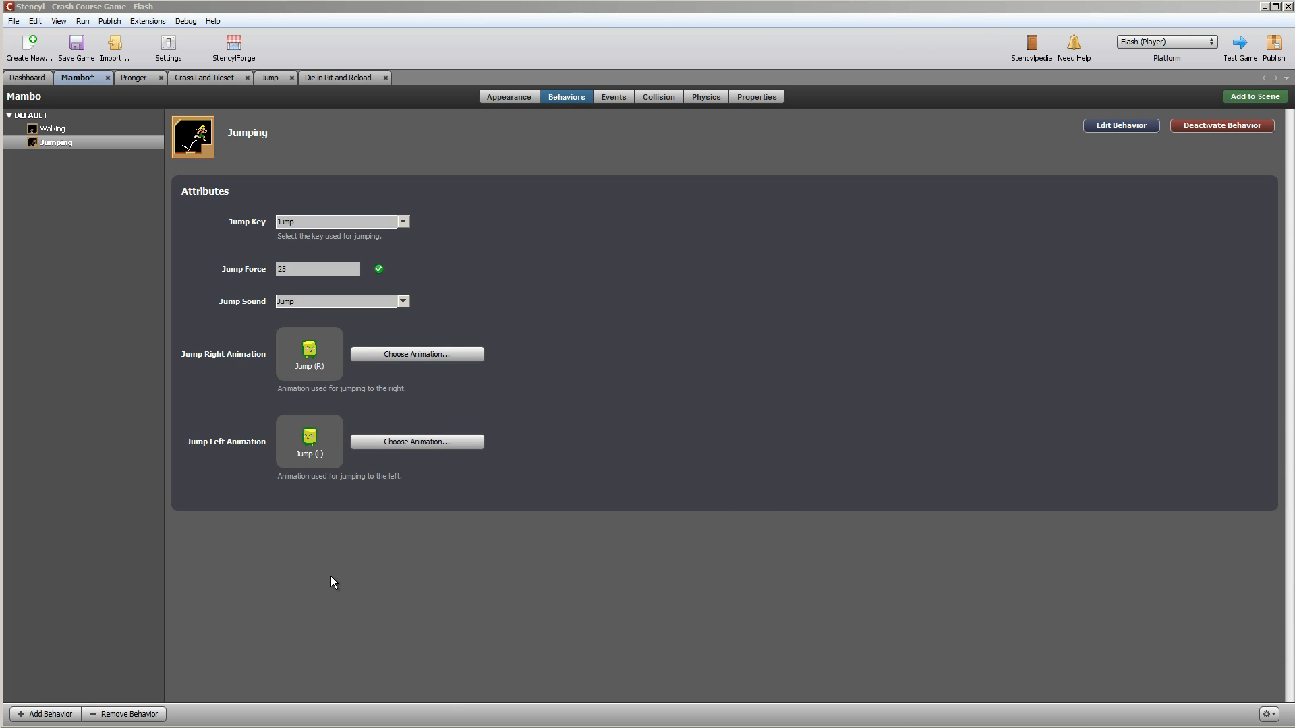
Step: Add the Stomp on Enemies behavior to the Mambo actor type
click(43, 715)
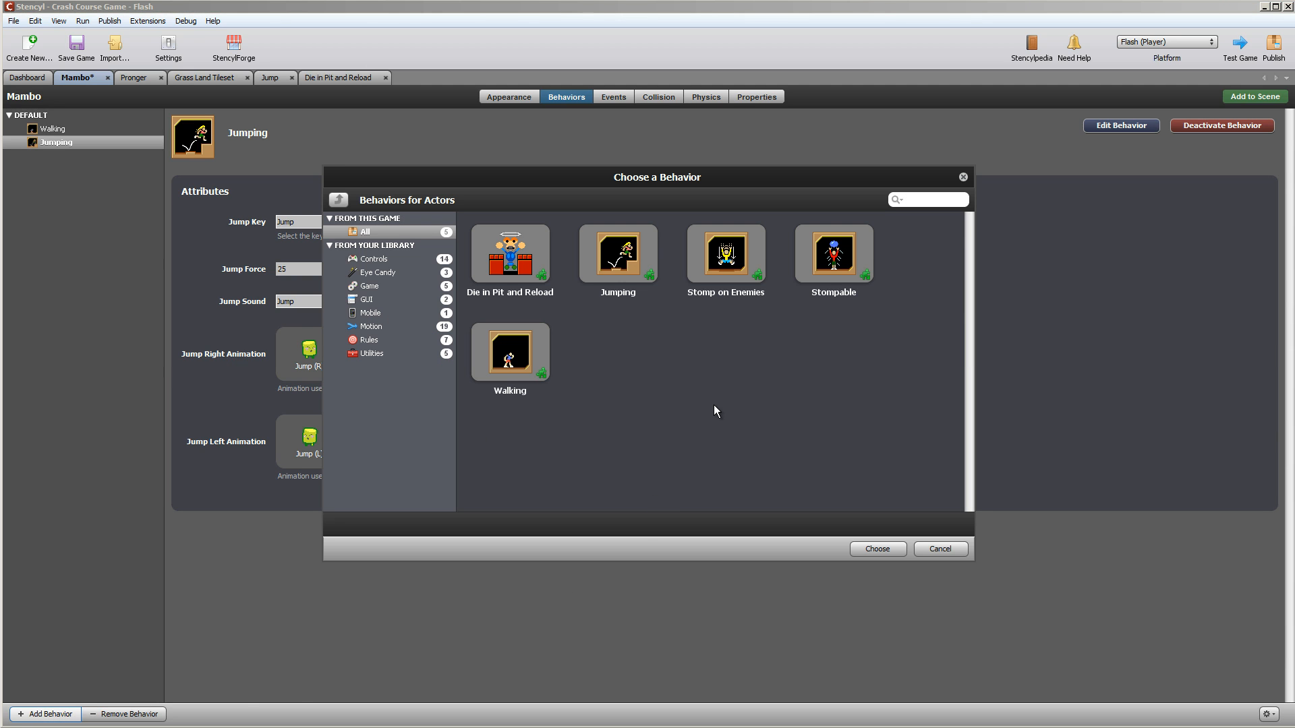
click(730, 257)
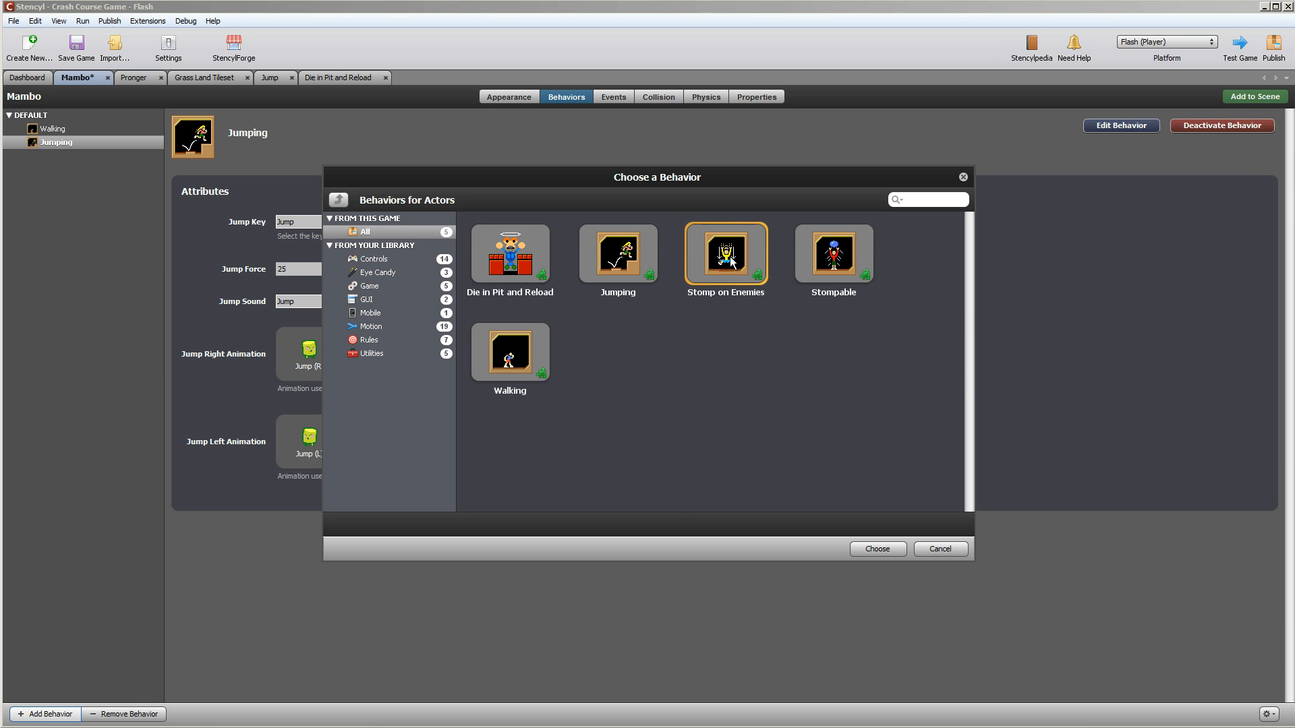
click(889, 550)
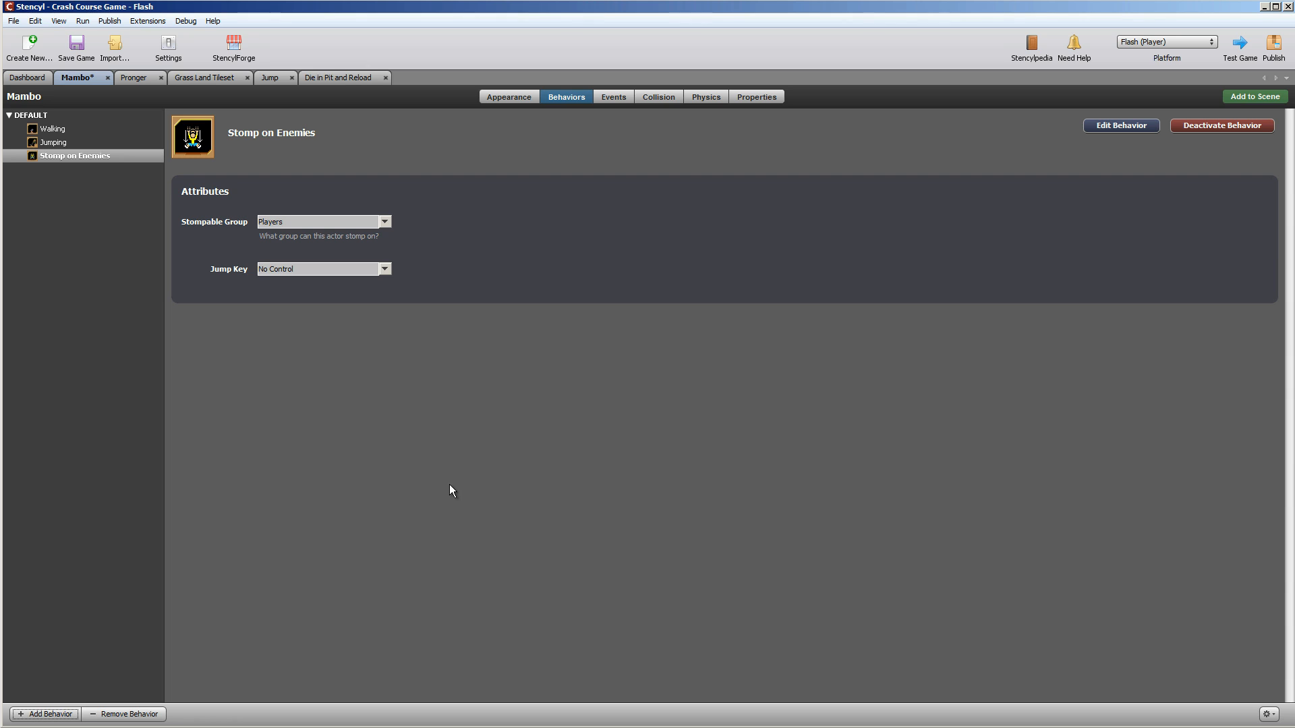
Step: Set Stomp on Enemies to the Enemies stompable group with Jump as its jump key, and save the game
click(385, 222)
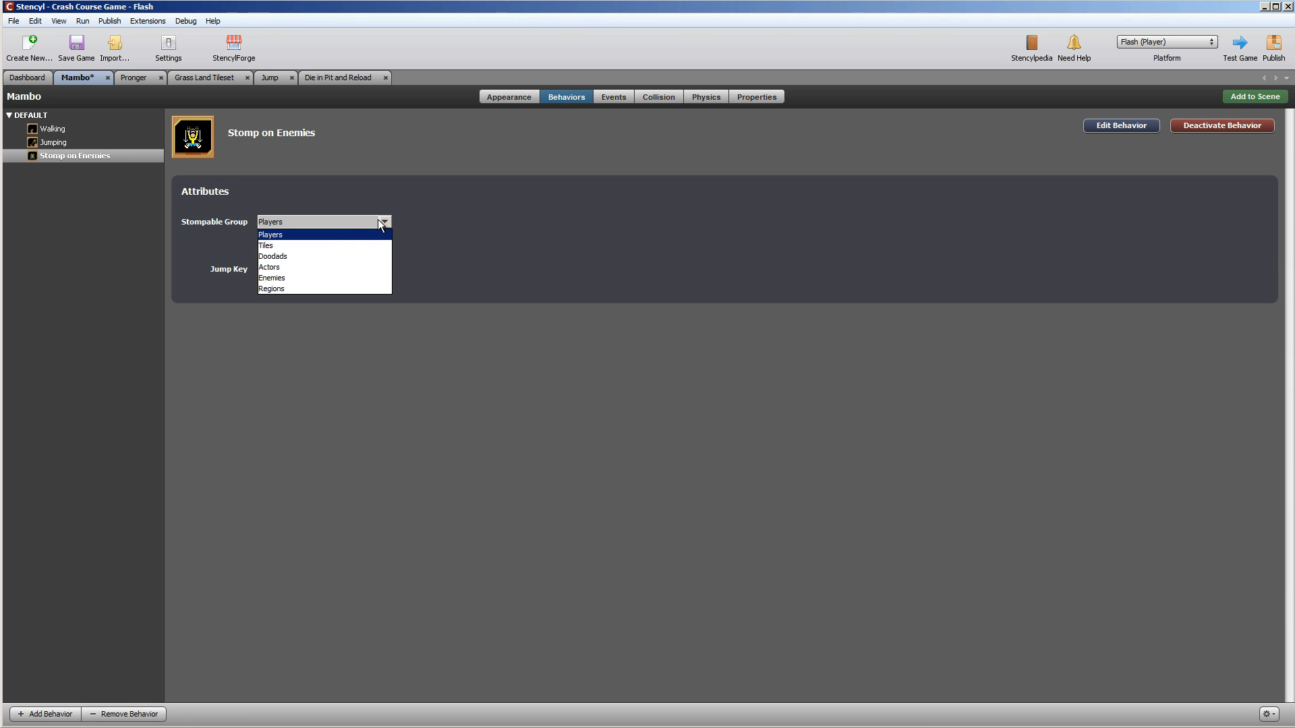
click(309, 279)
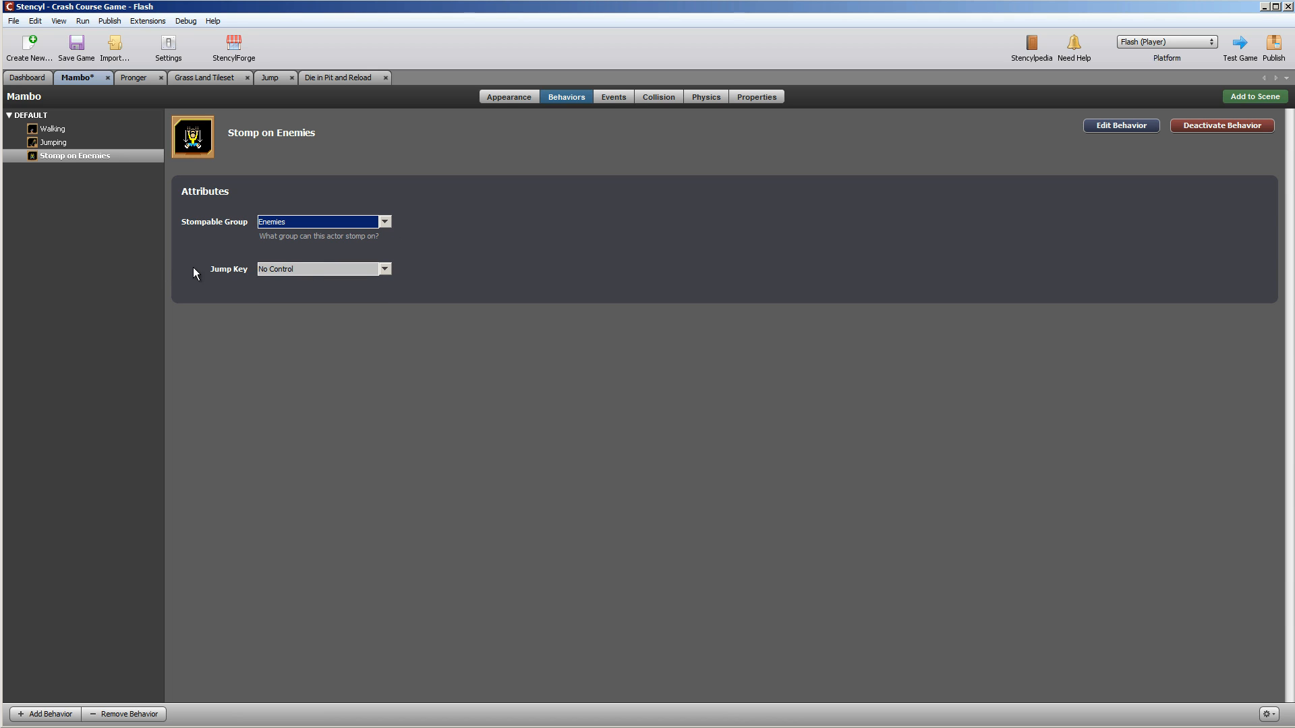
click(385, 269)
click(266, 293)
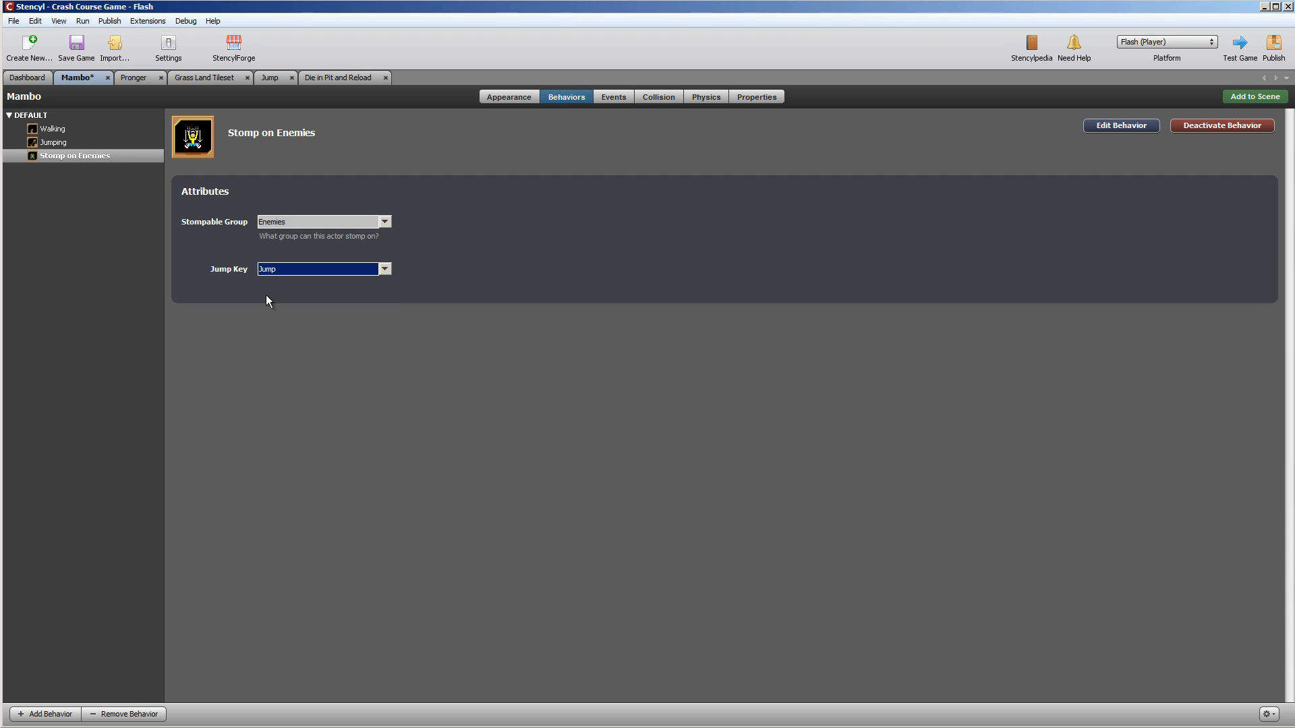
key(ctrl+s)
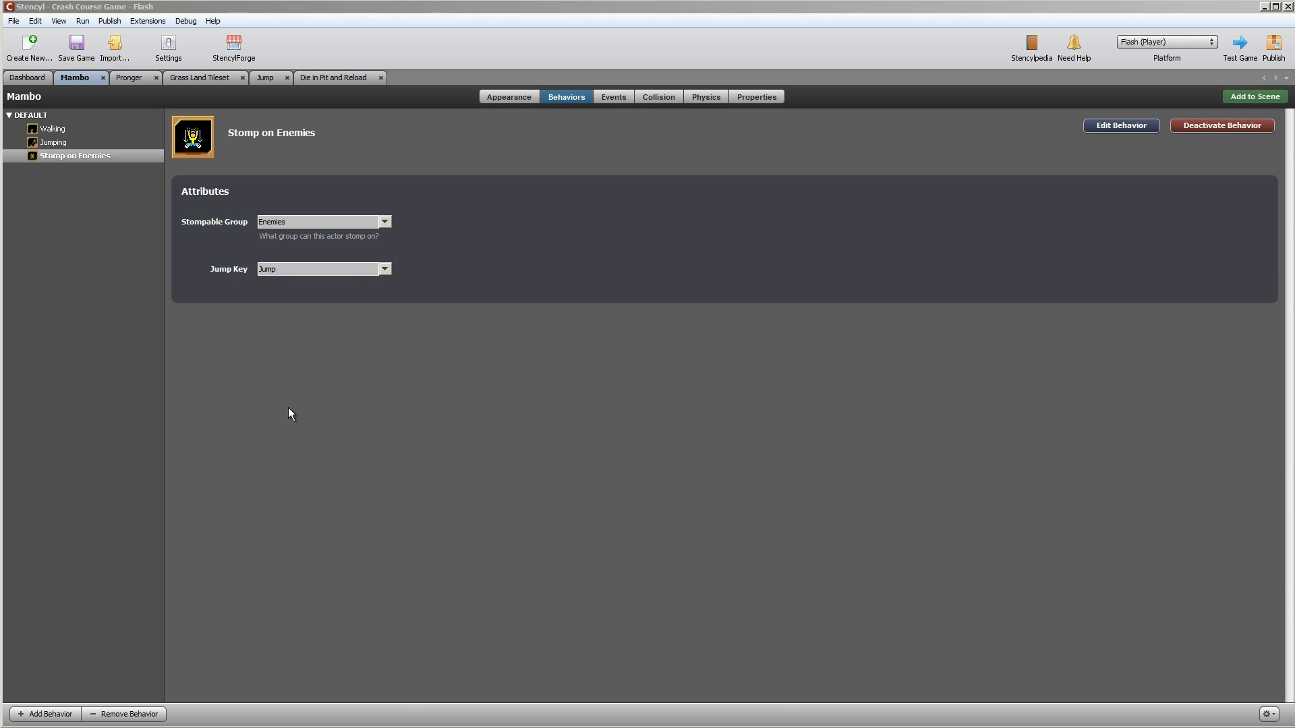
Step: Attach the Stompable behavior to the Pronger actor type
click(132, 78)
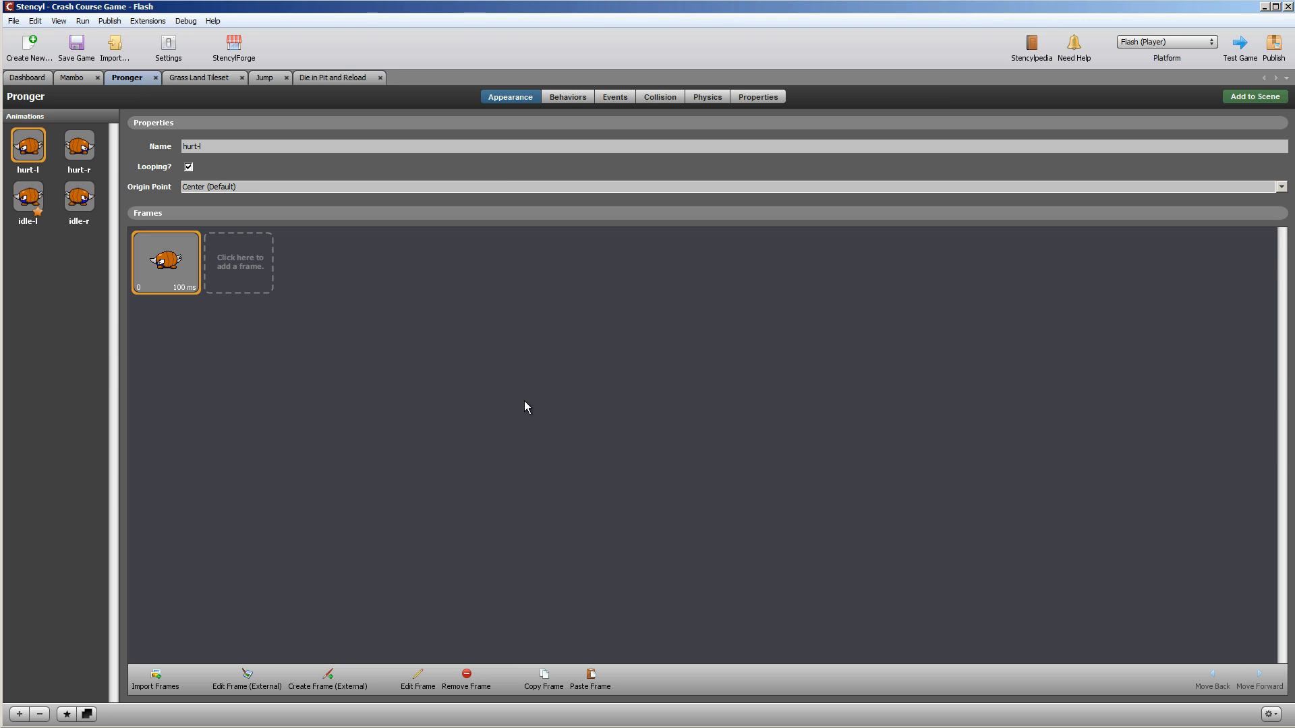
click(575, 100)
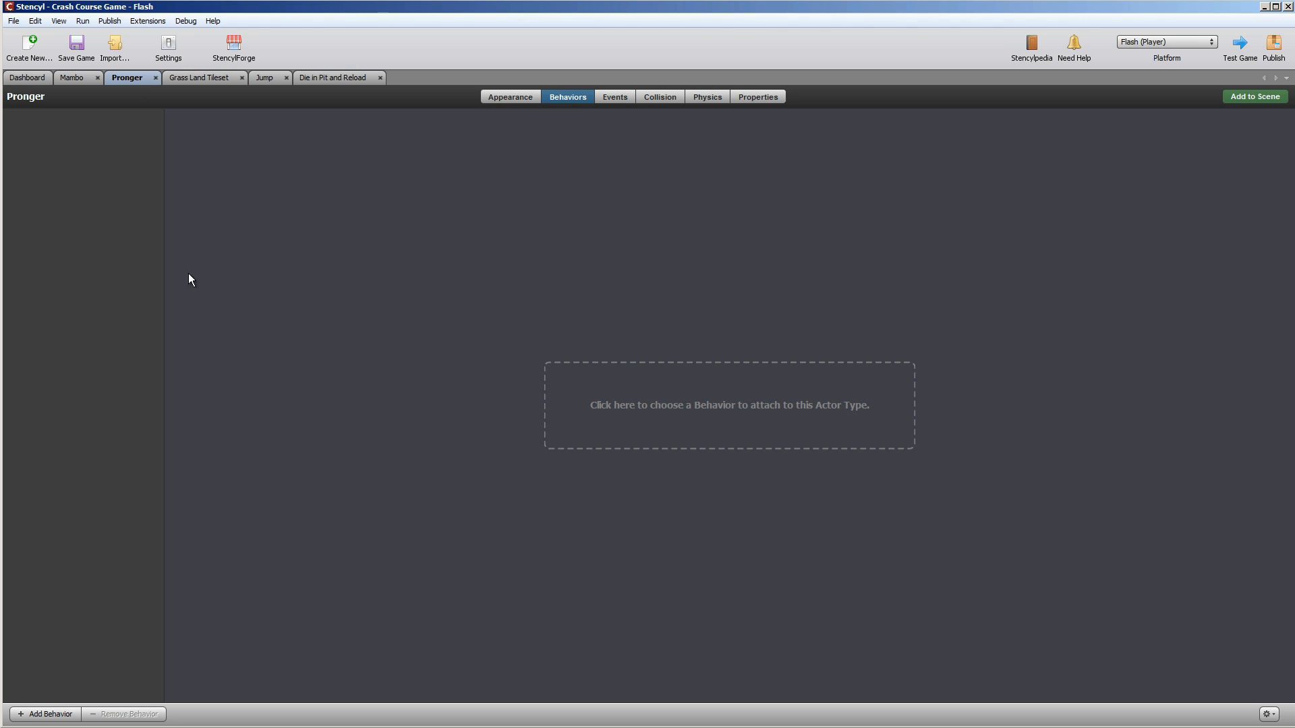
click(707, 409)
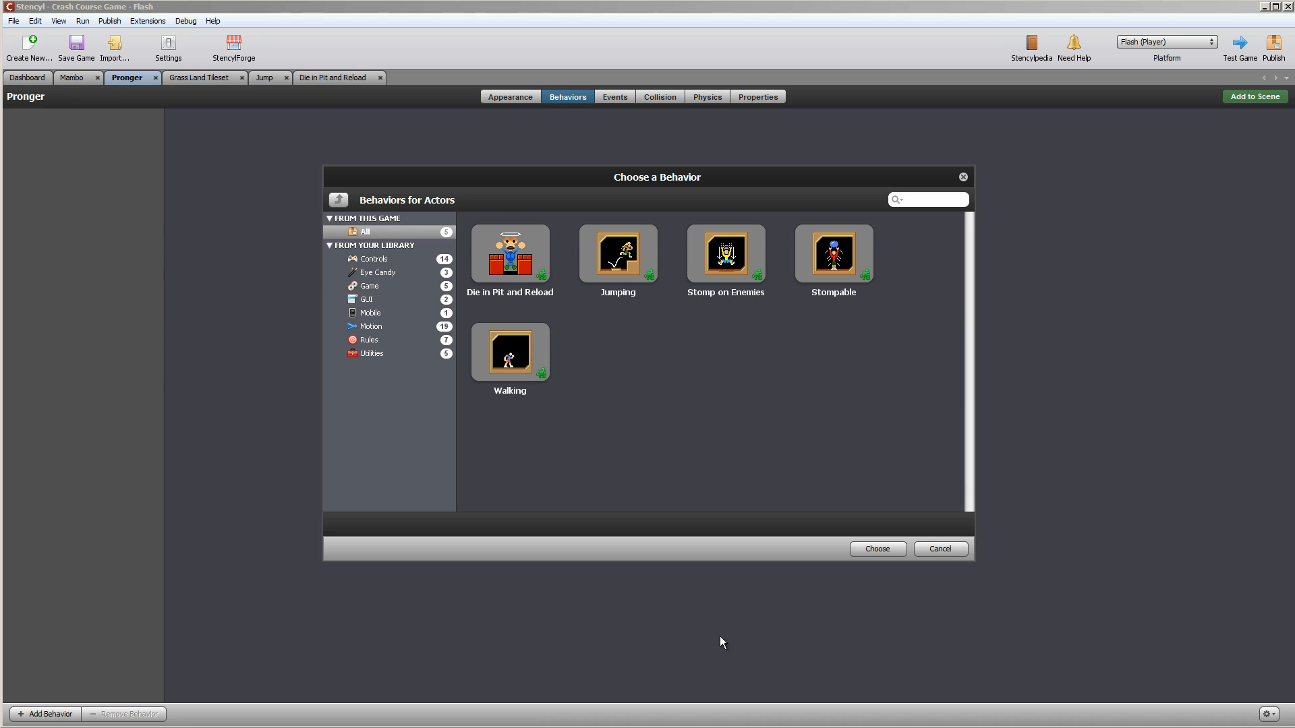
click(848, 256)
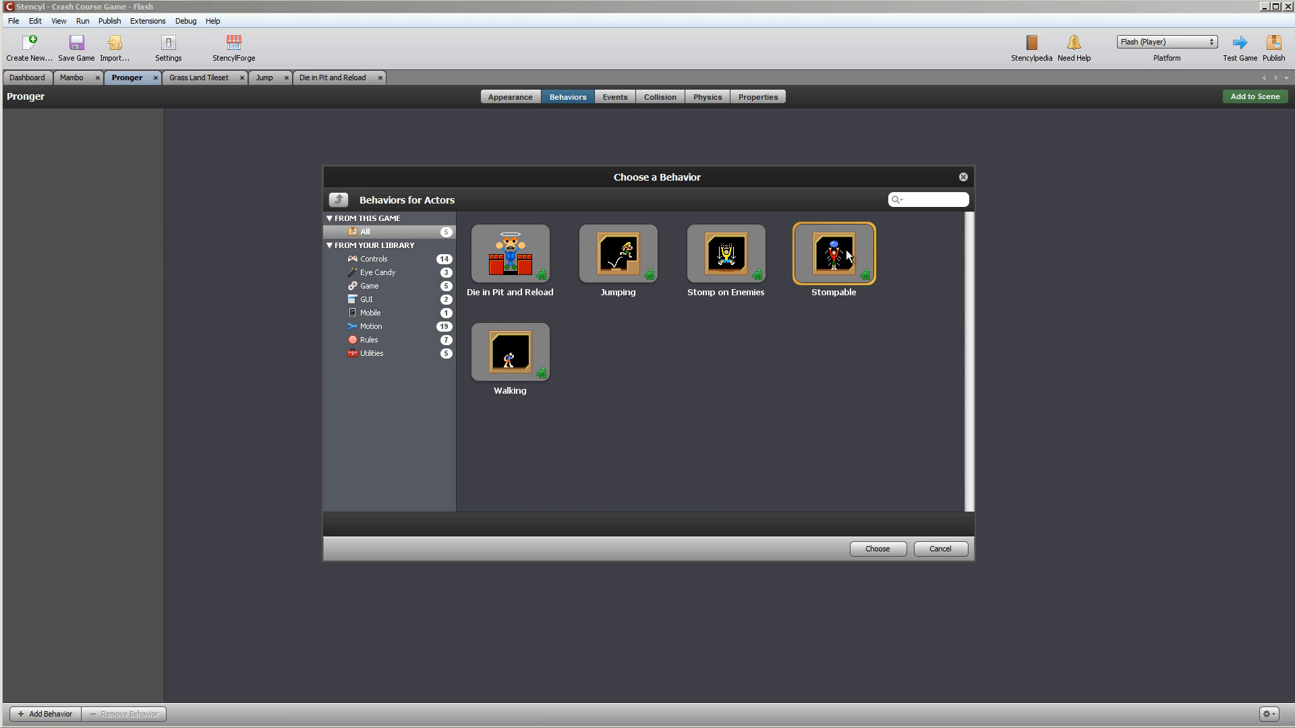
click(878, 549)
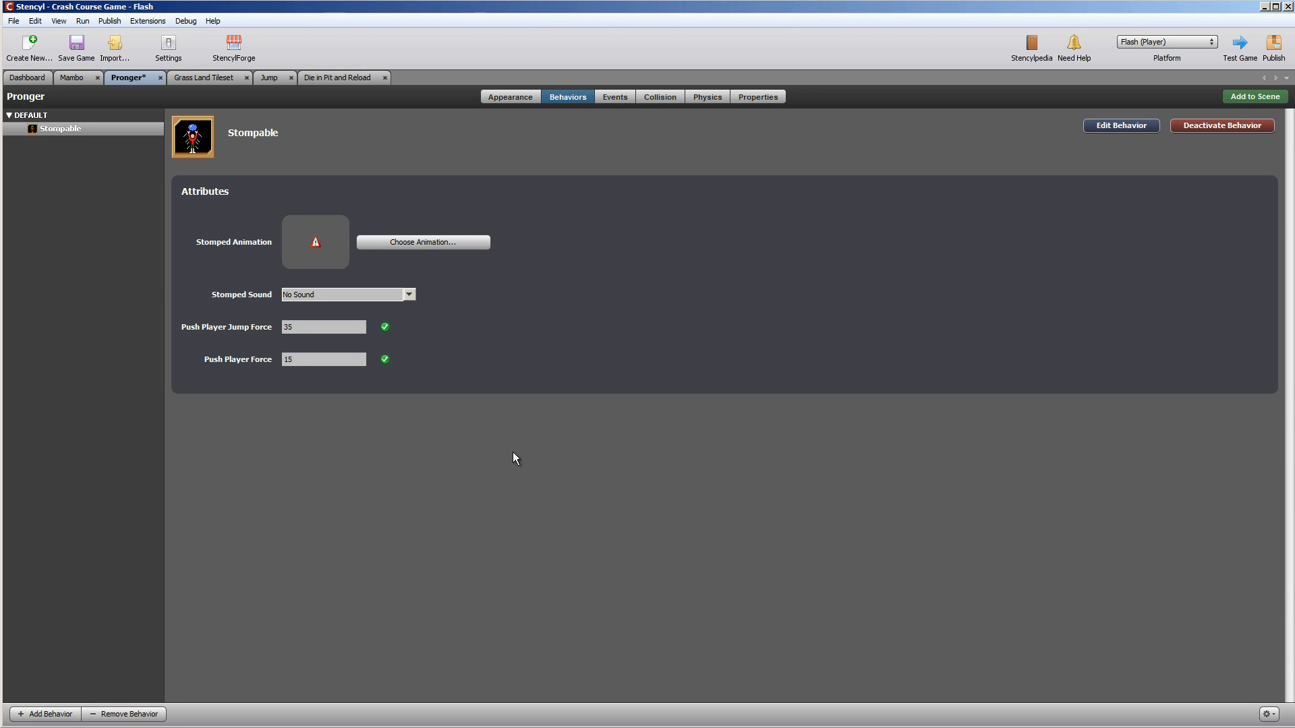
Step: Set the Stompable behavior's stomped animation to hurt-l and its stomped sound to Stomp
click(415, 245)
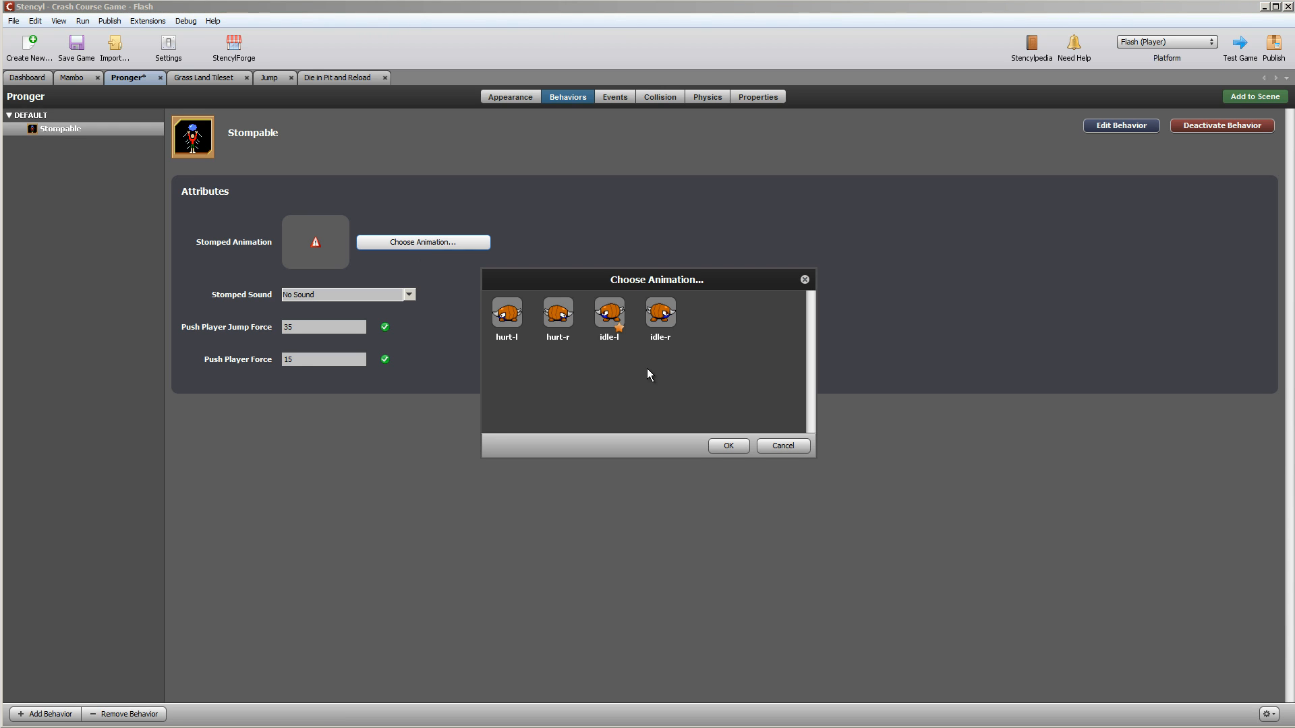
click(507, 312)
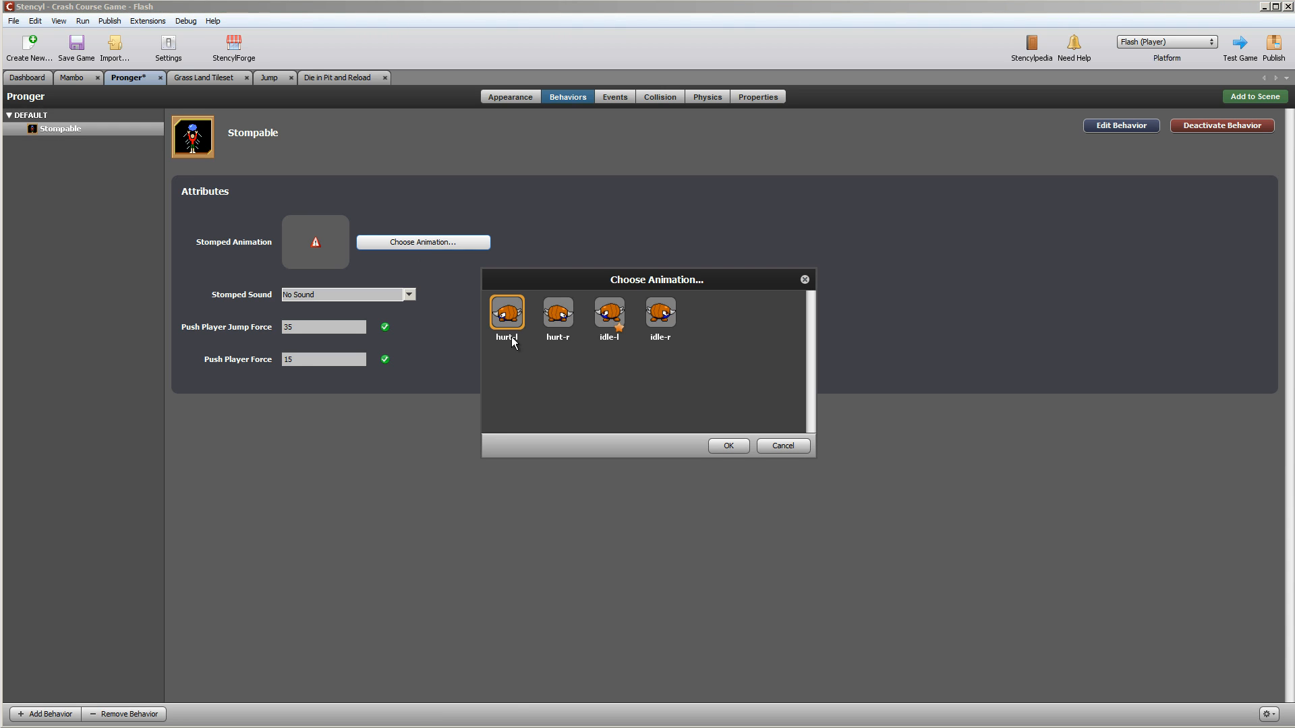
click(730, 446)
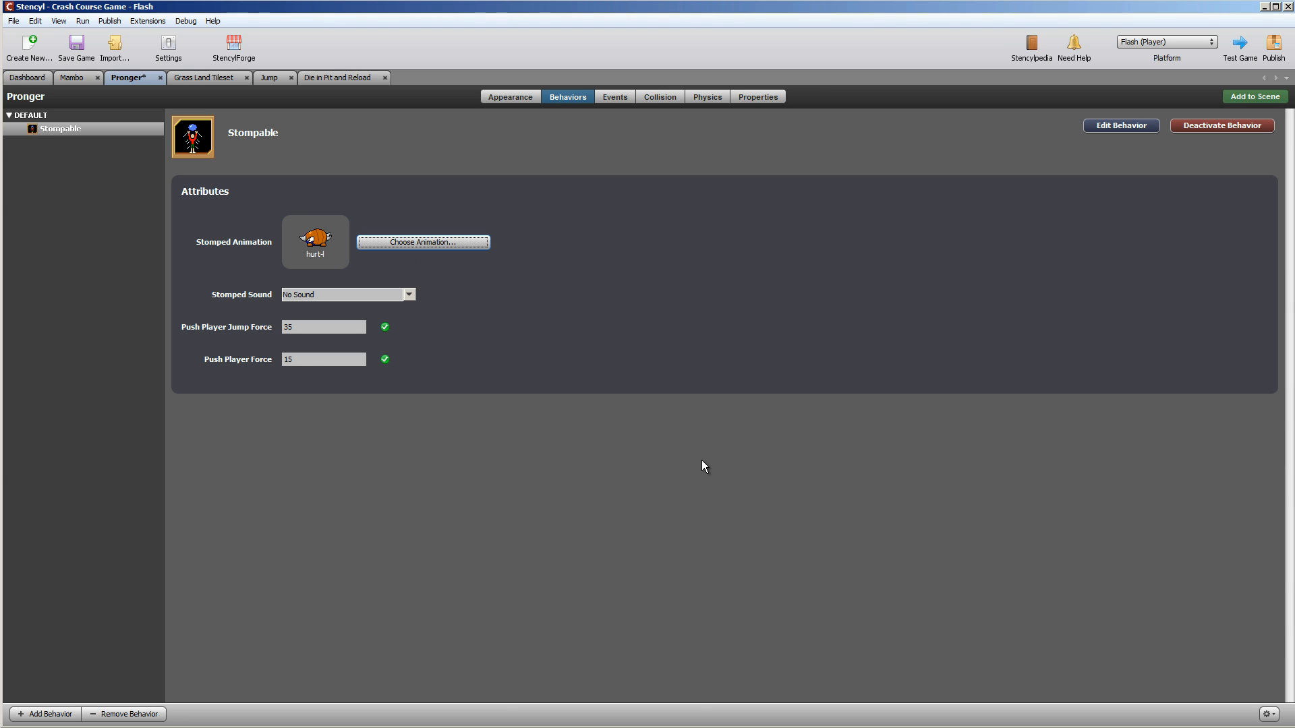
click(408, 295)
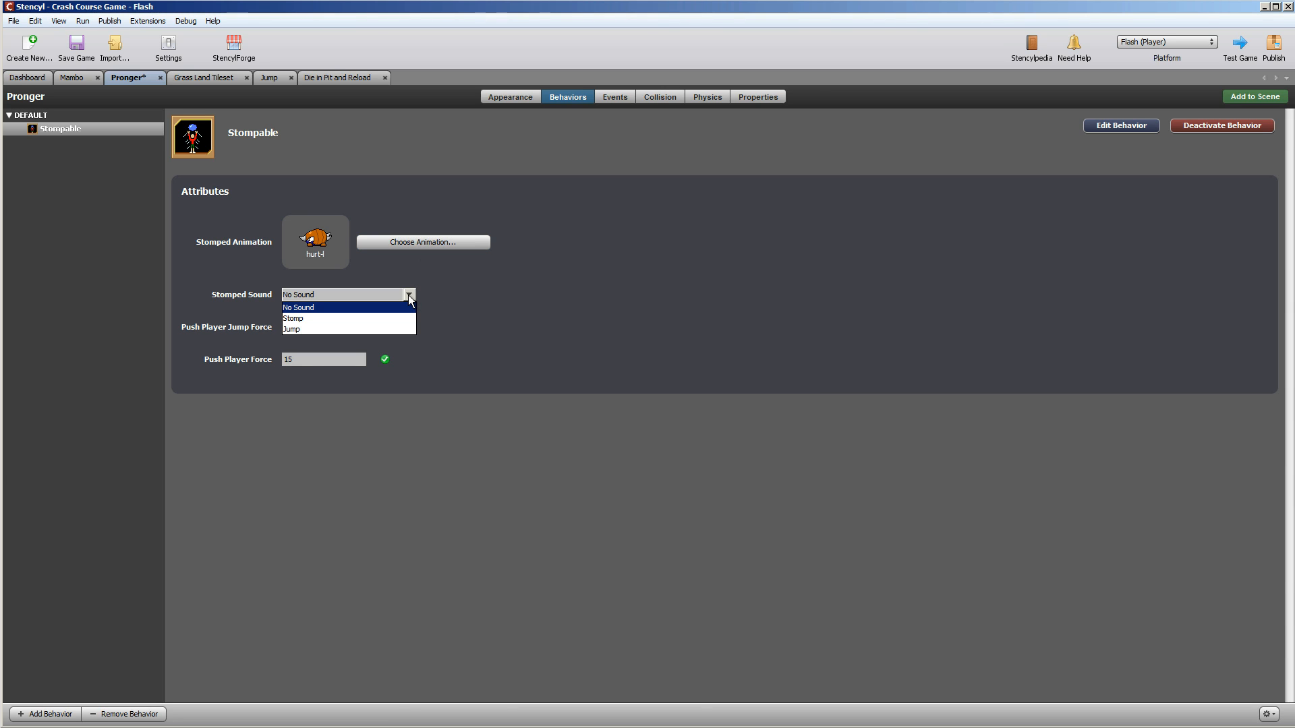
click(322, 318)
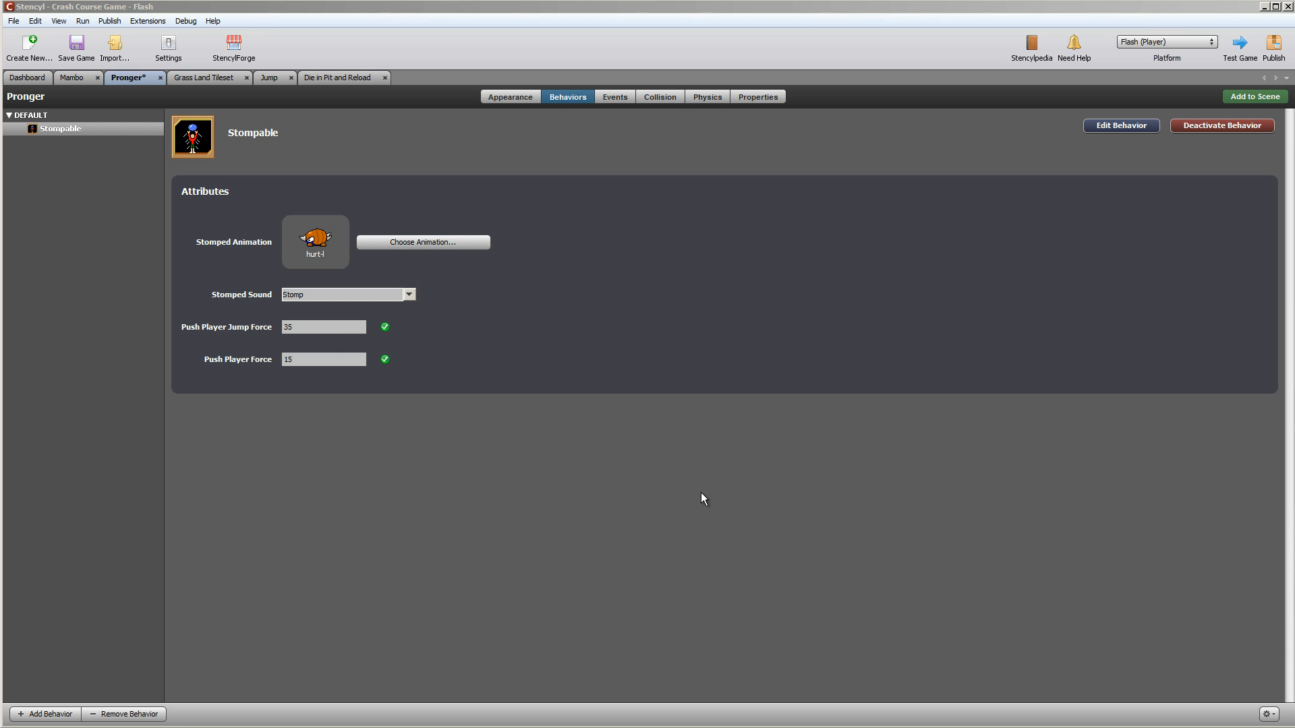
Step: Assign the Pronger actor type to the Enemies group
click(758, 100)
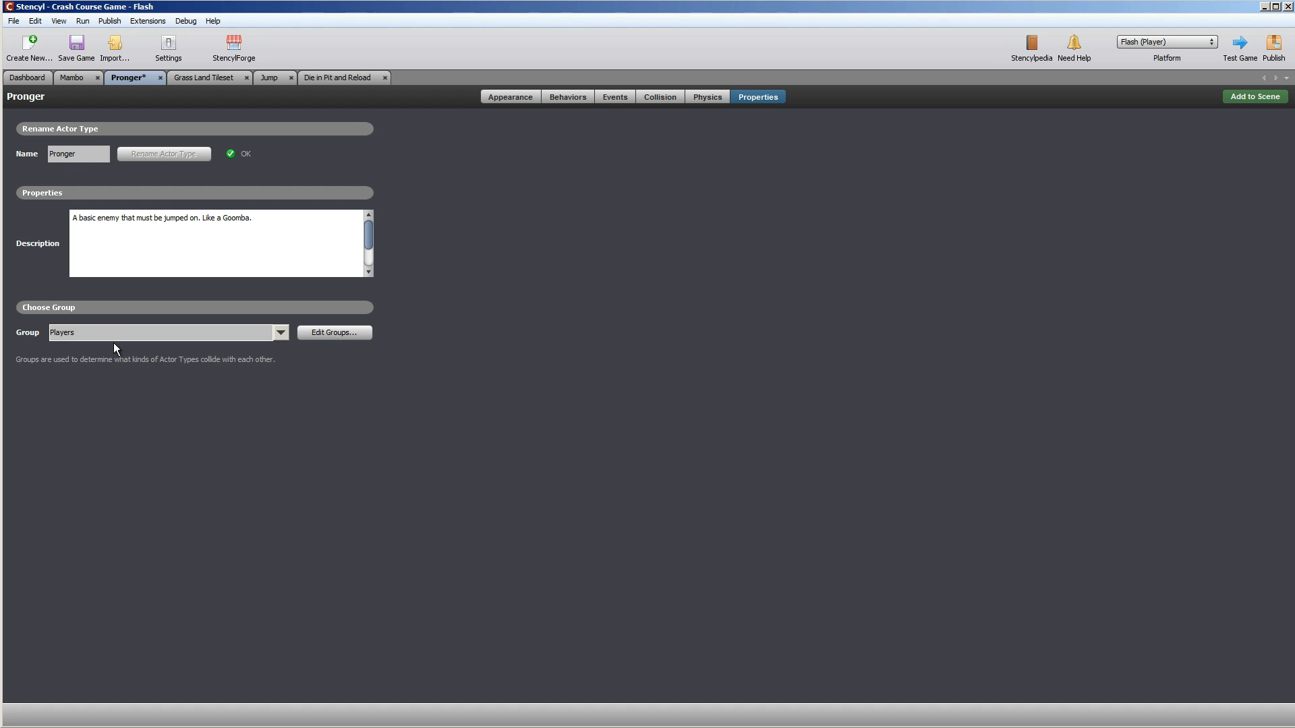
click(281, 334)
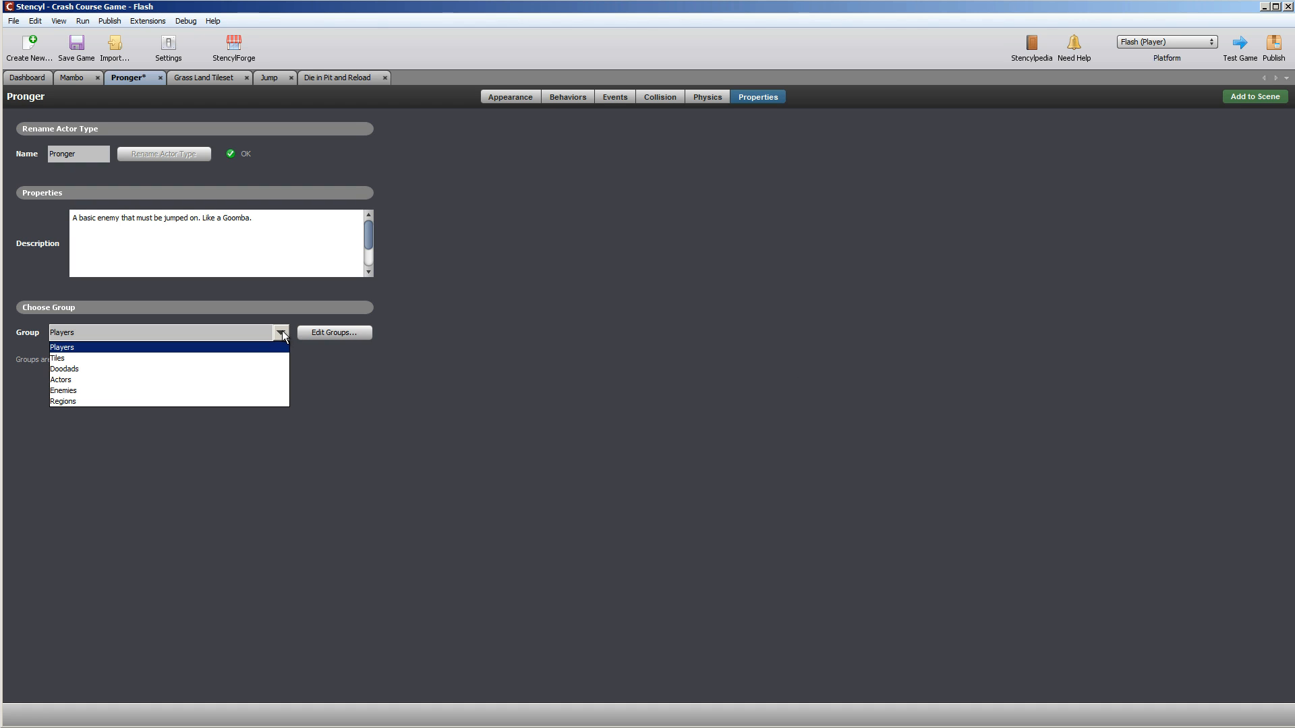
click(121, 391)
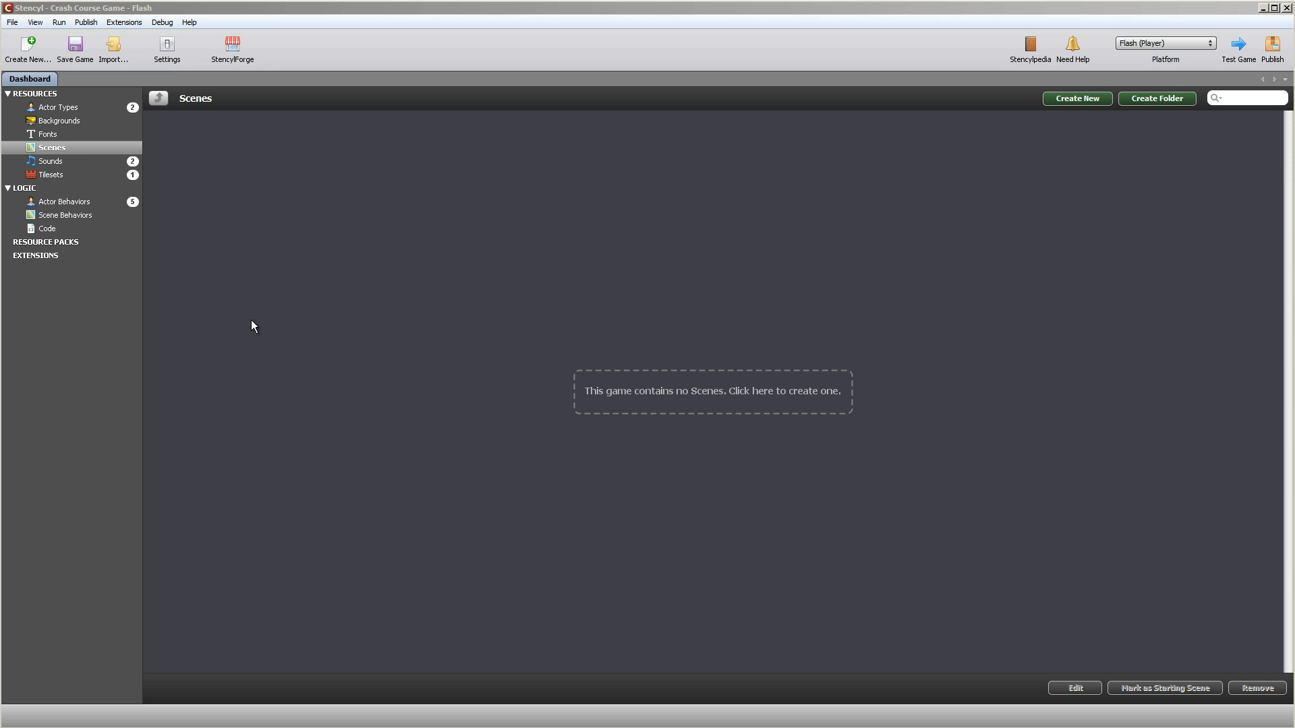
Step: Start a new scene named MyFirstScene and choose a vertical gradient for its background color
click(720, 394)
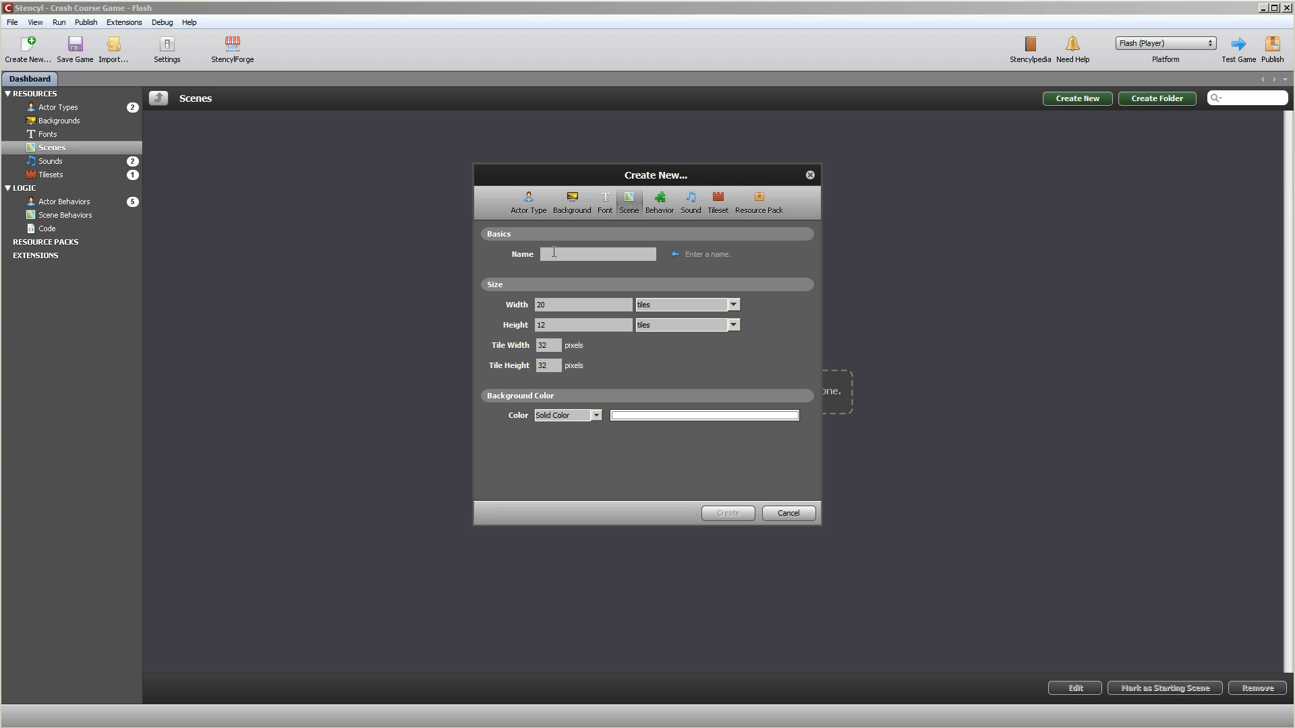
text(MyFirstScene)
click(597, 416)
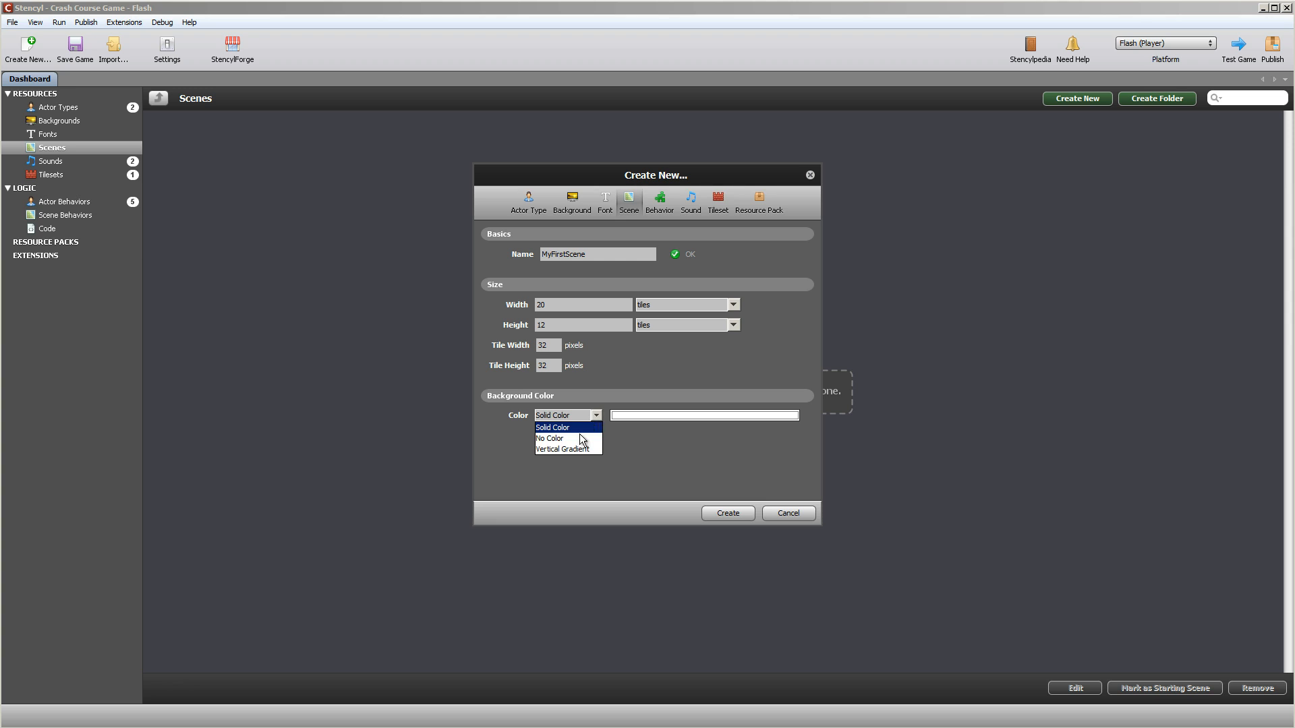
click(564, 449)
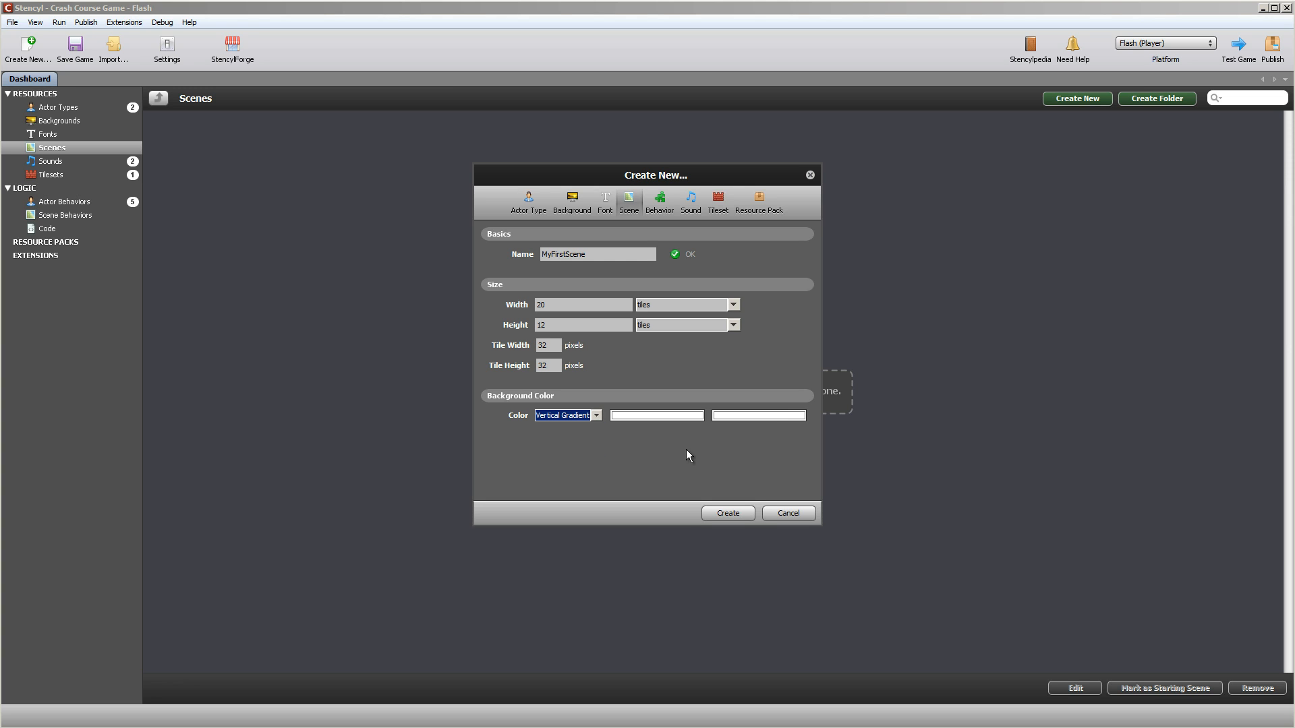
Step: Set the background gradient's first color to light blue and its second to pale cyan, and create the scene
click(659, 416)
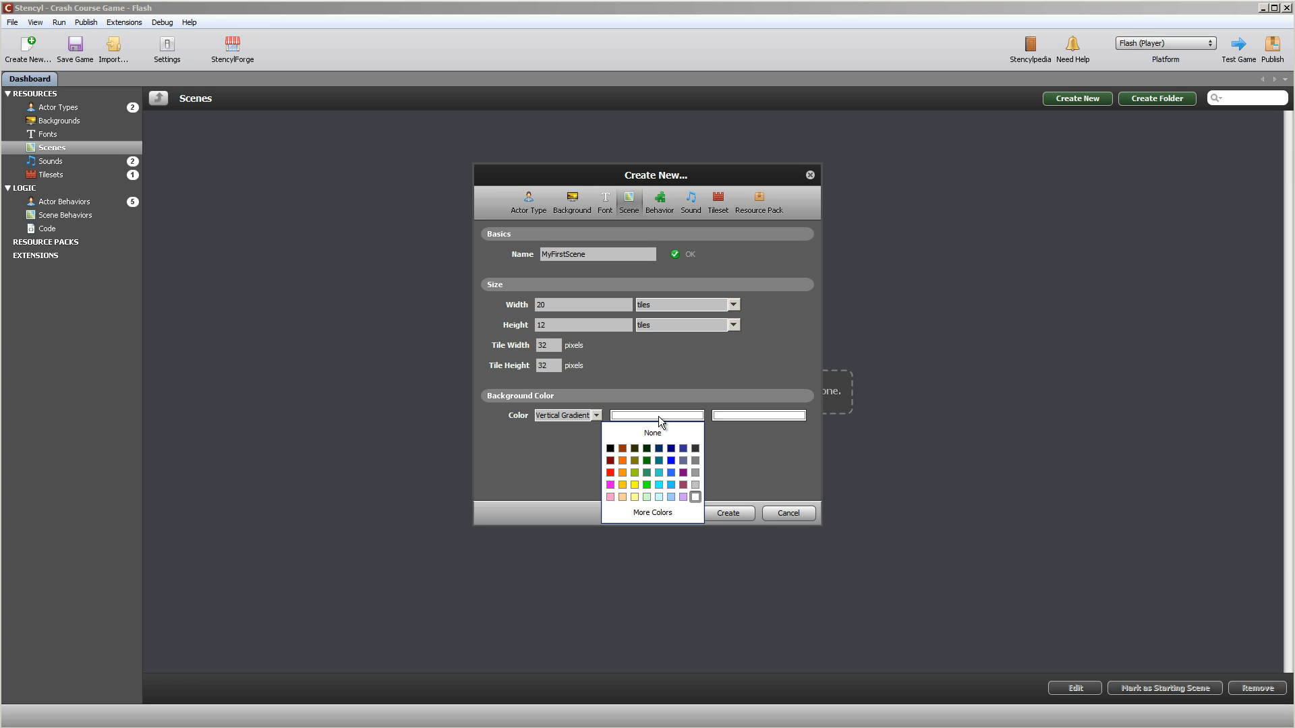
click(671, 497)
click(745, 418)
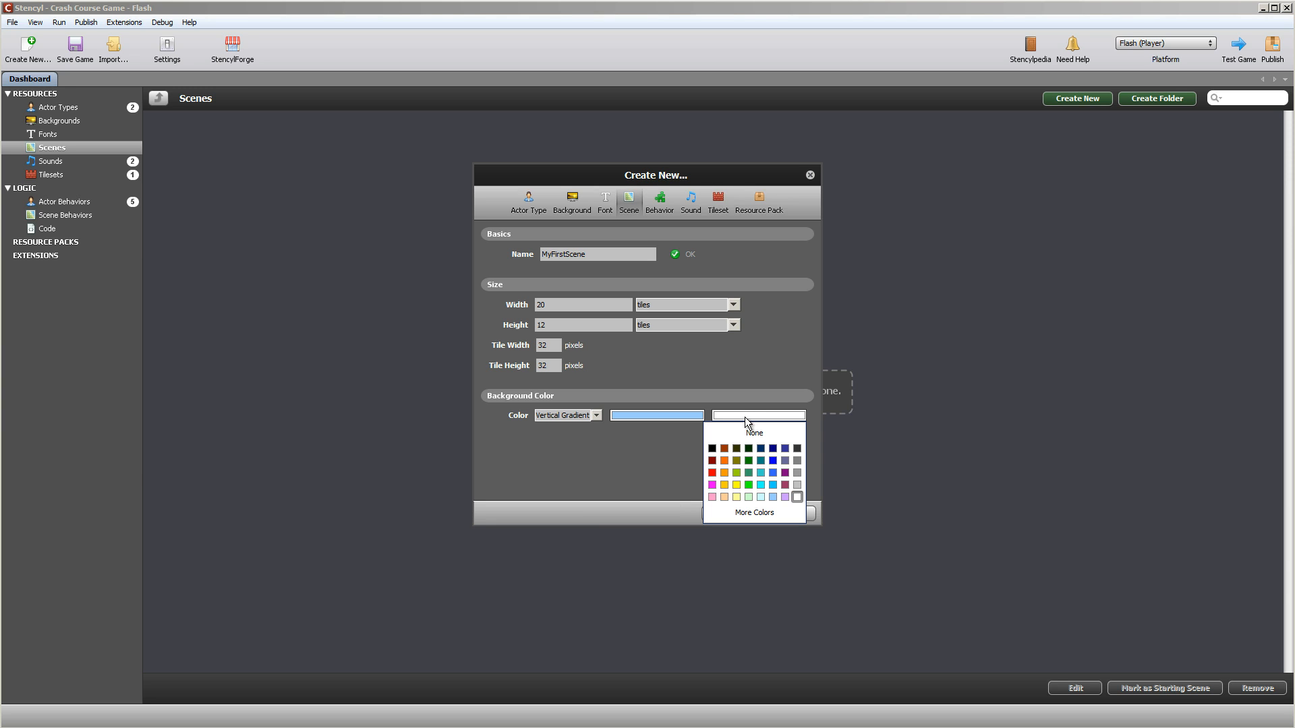
click(761, 497)
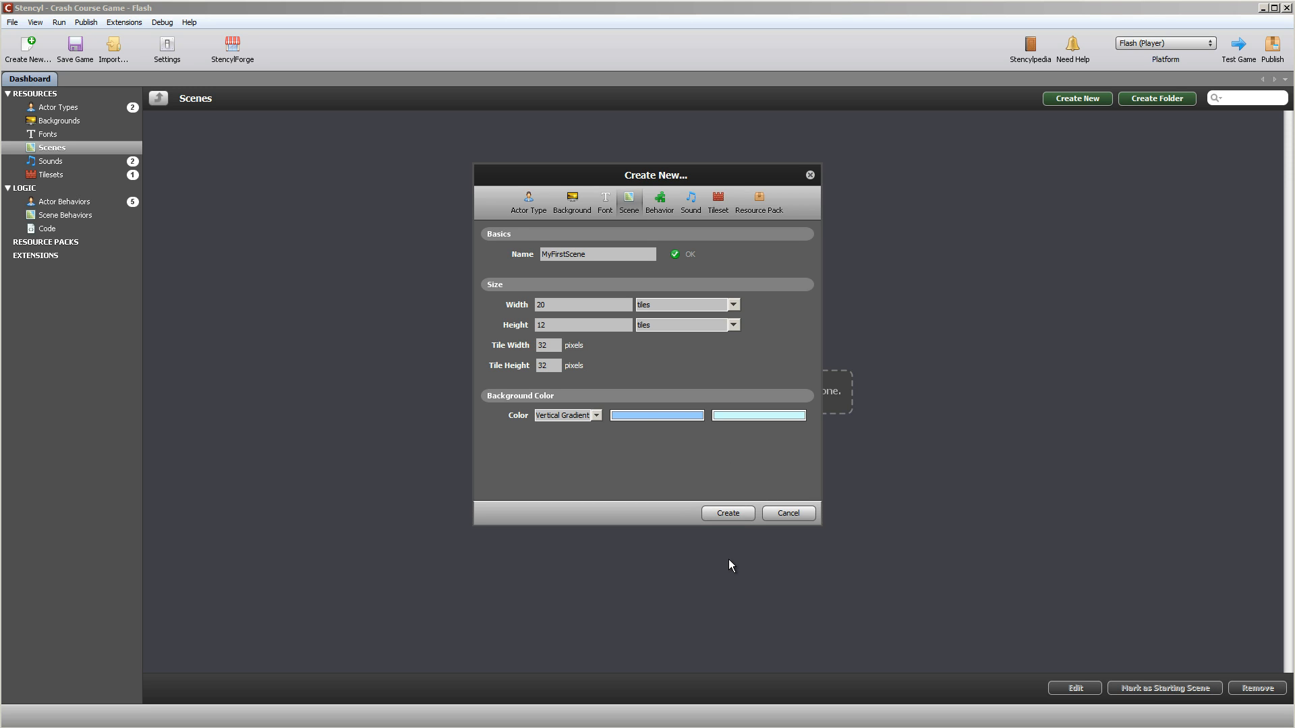
click(728, 514)
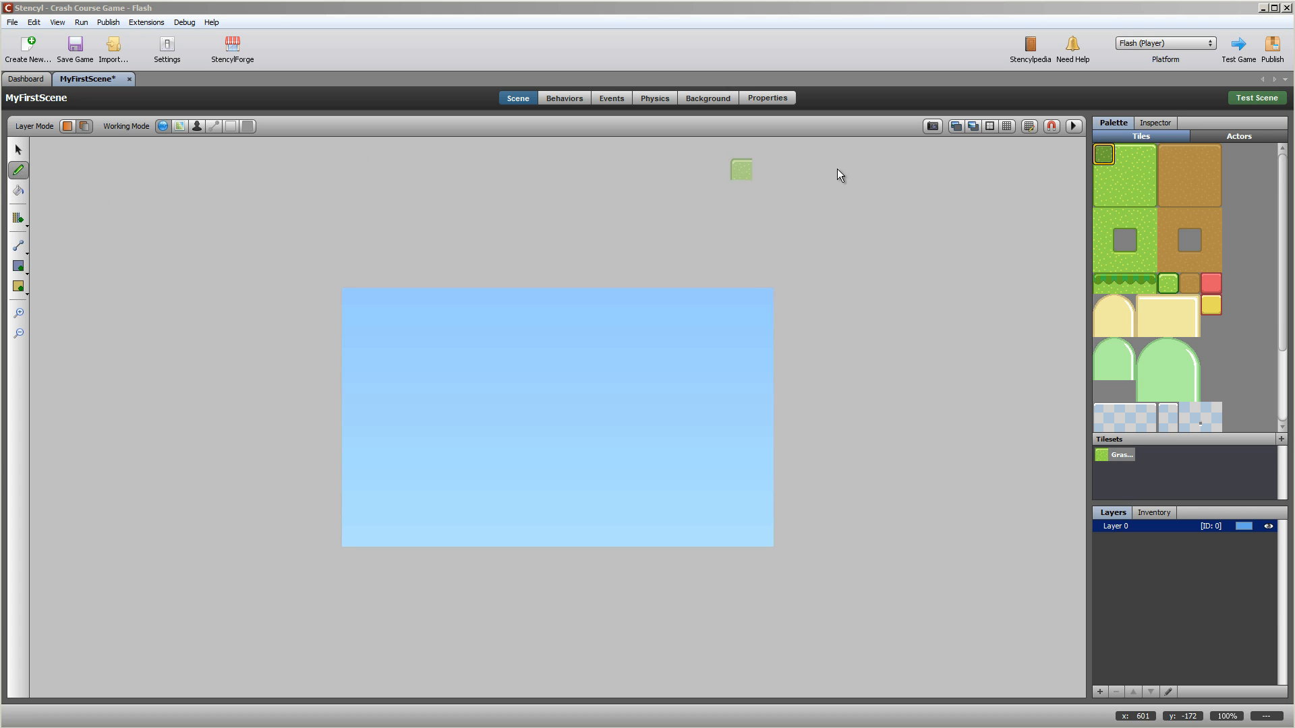
Step: Lay a full-width row of grass tiles with left and right end pieces along the scene's bottom edge, and save the game
click(1106, 156)
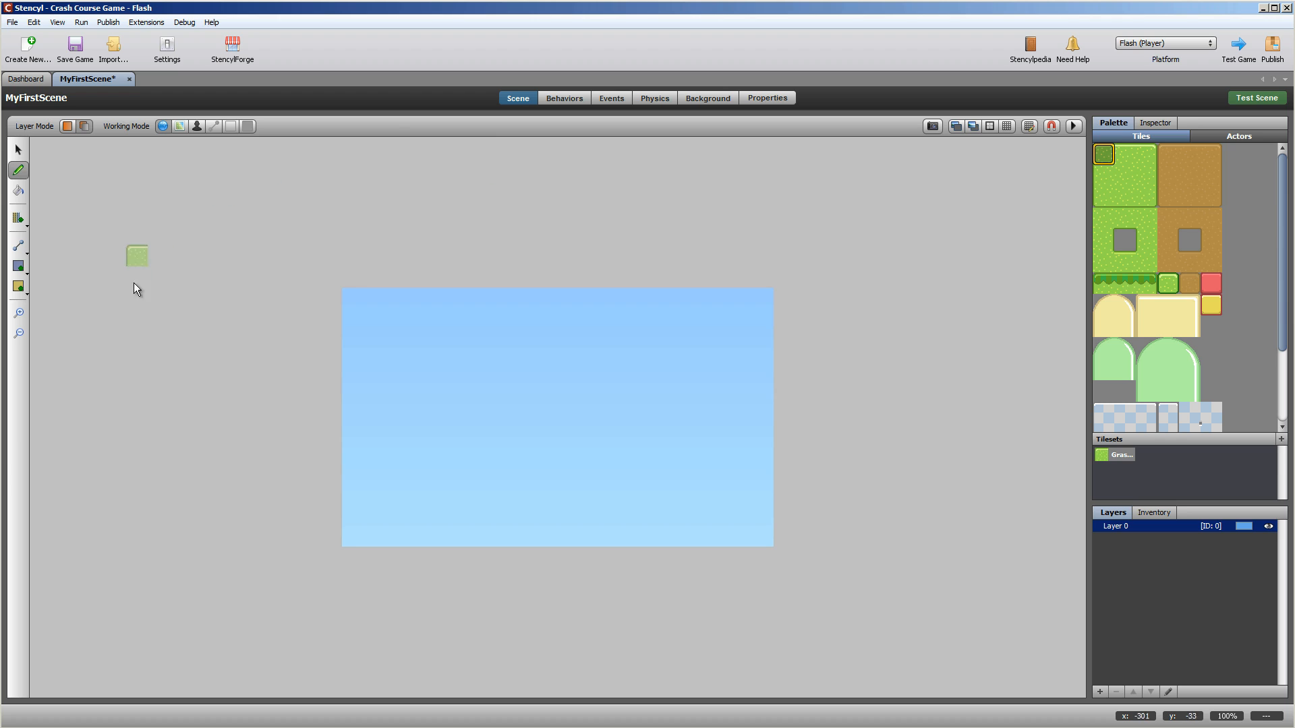
click(352, 538)
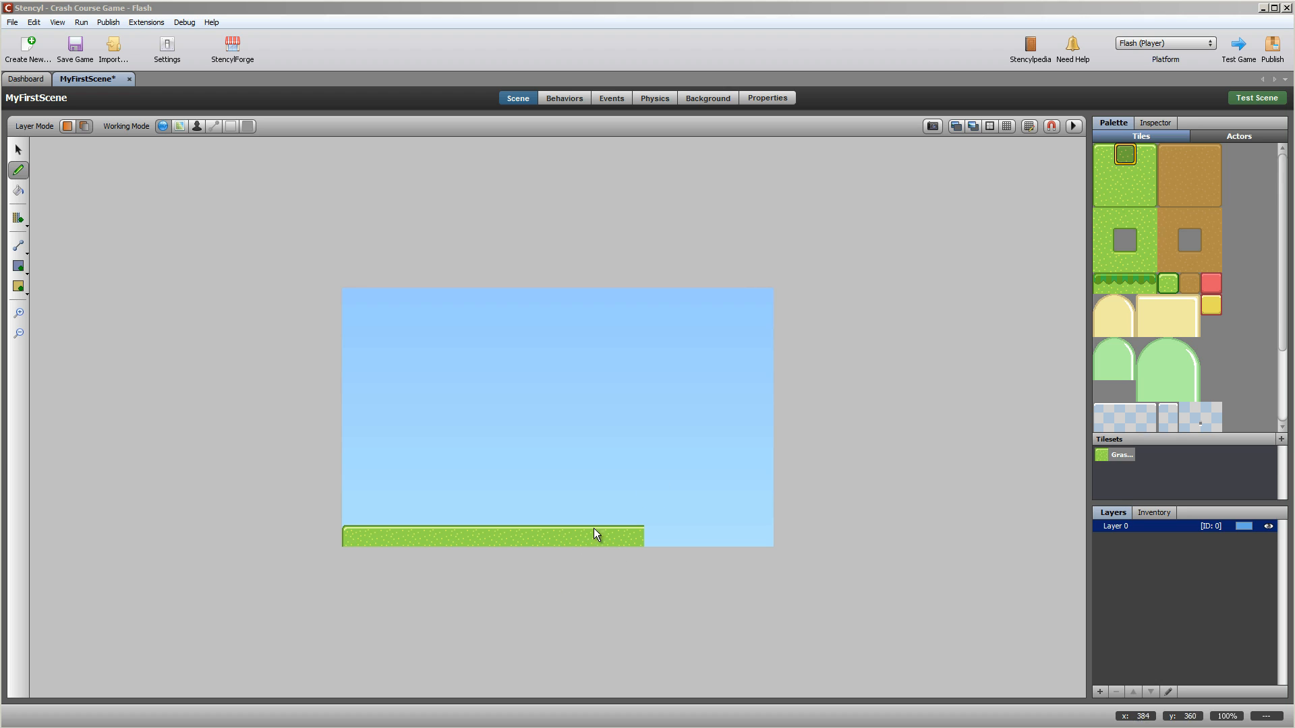
drag(585, 532, 746, 535)
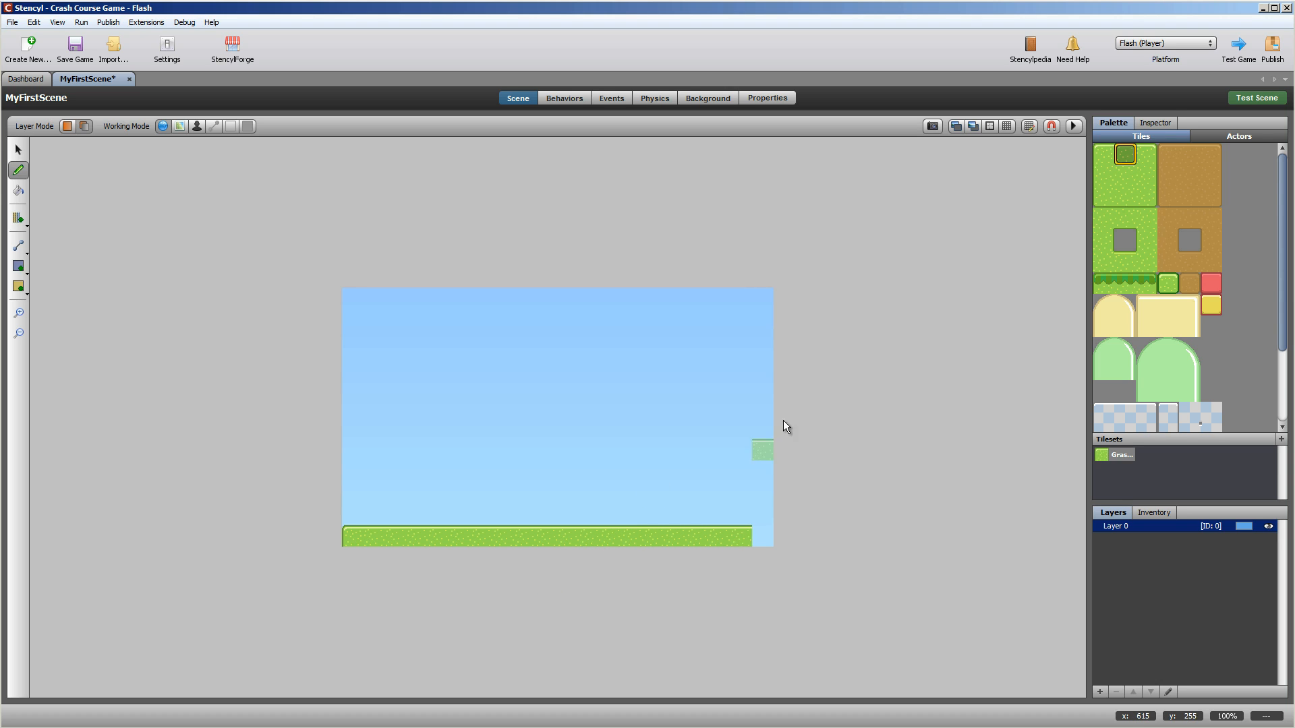
click(1145, 157)
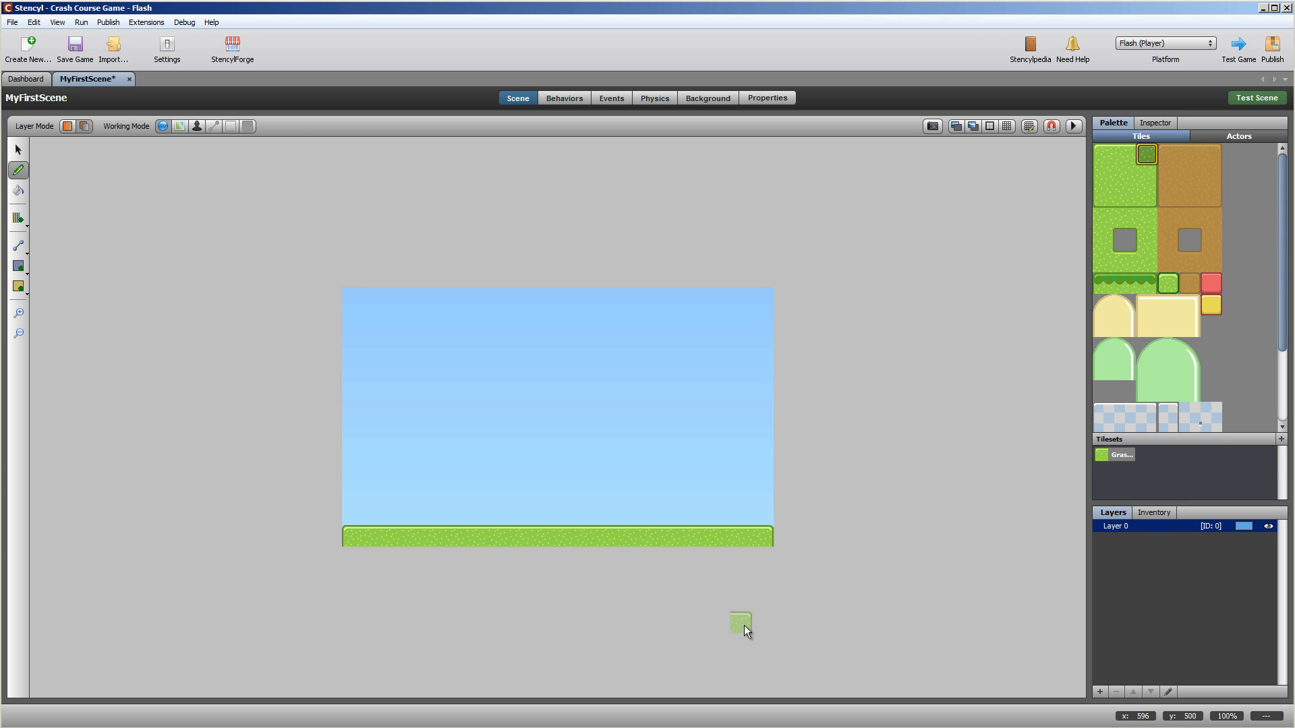
key(ctrl+s)
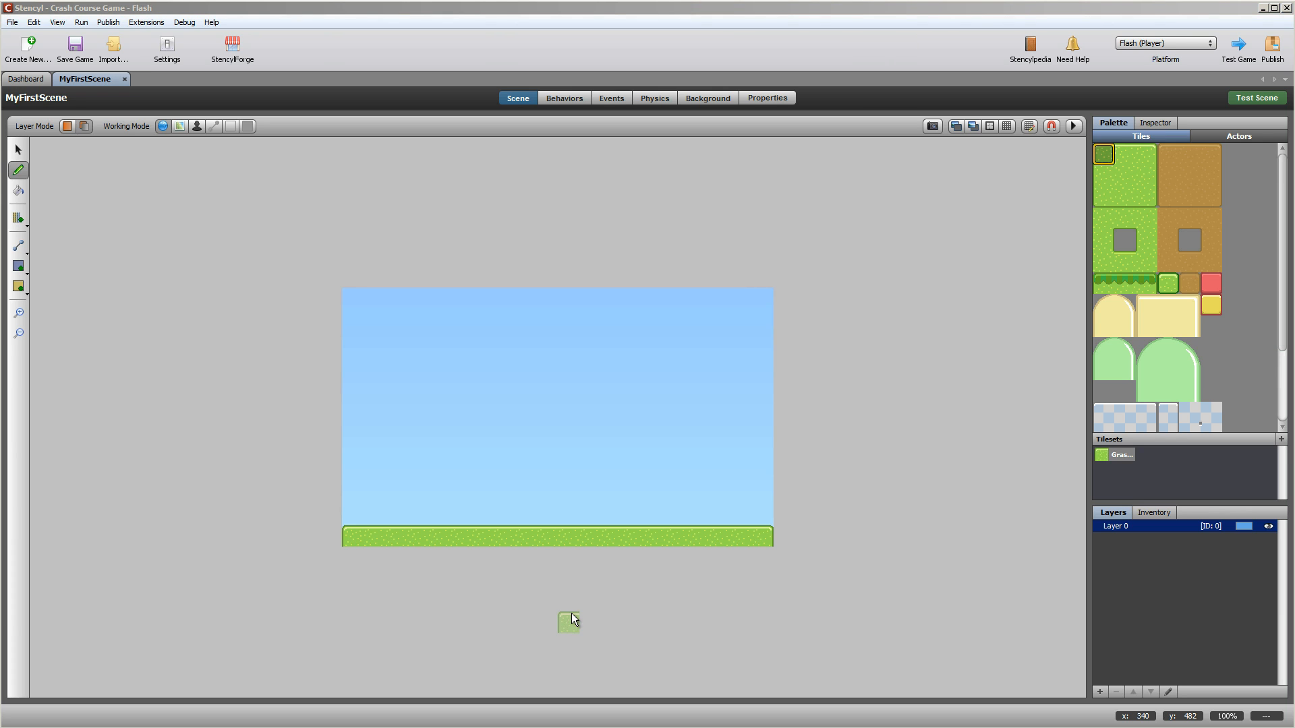
Step: Add the Mambo actor type to MyFirstScene, placing one Mambo on the grass near the left end of the ground
click(34, 83)
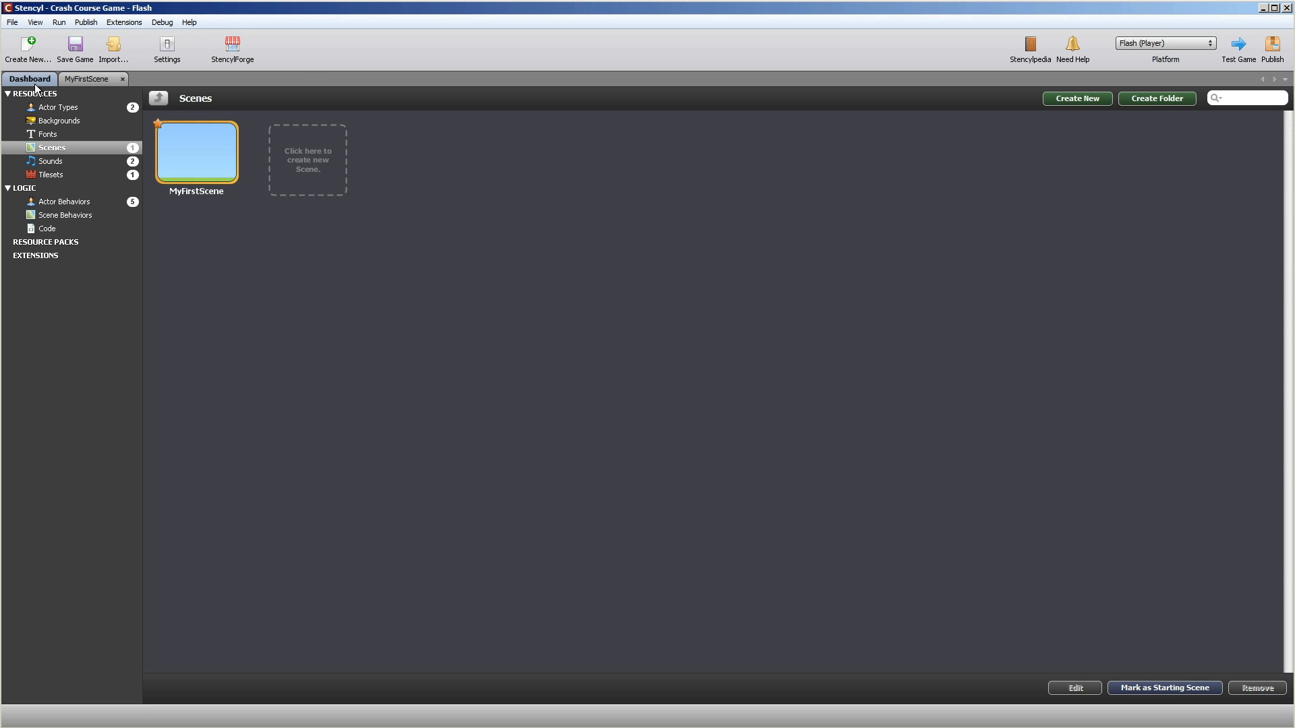
click(67, 109)
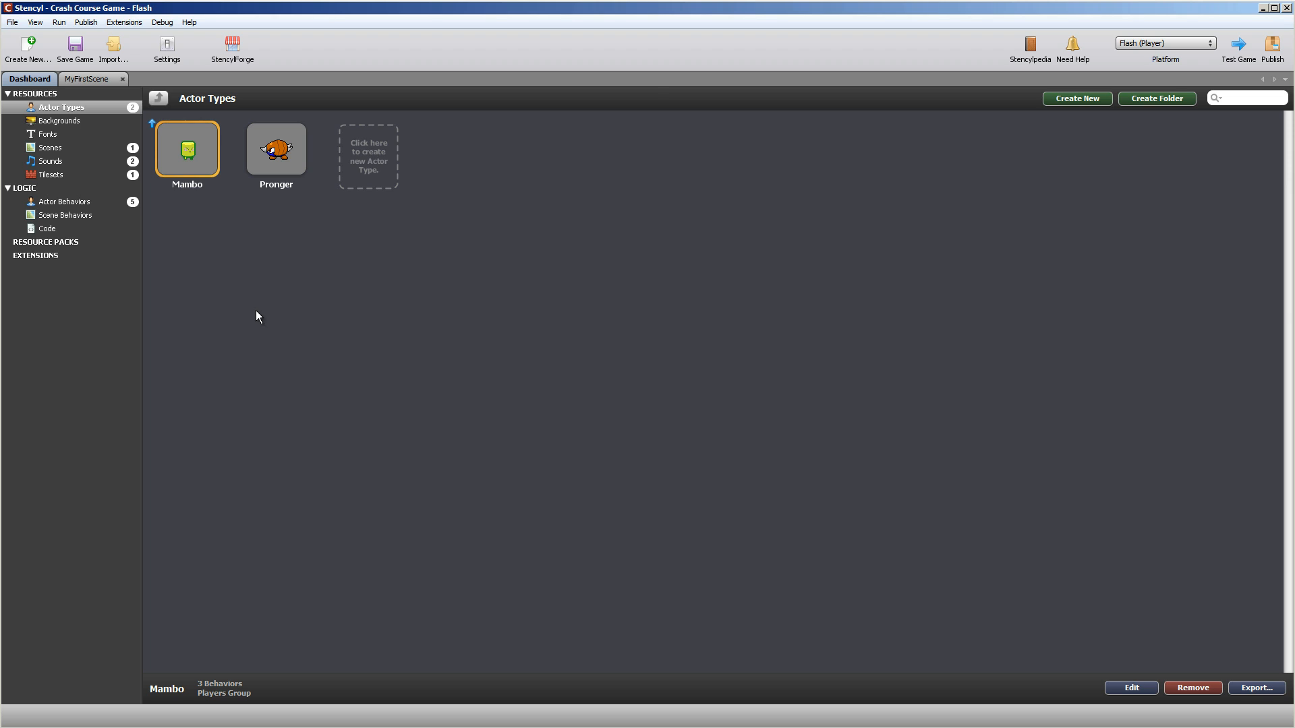
double_click(193, 155)
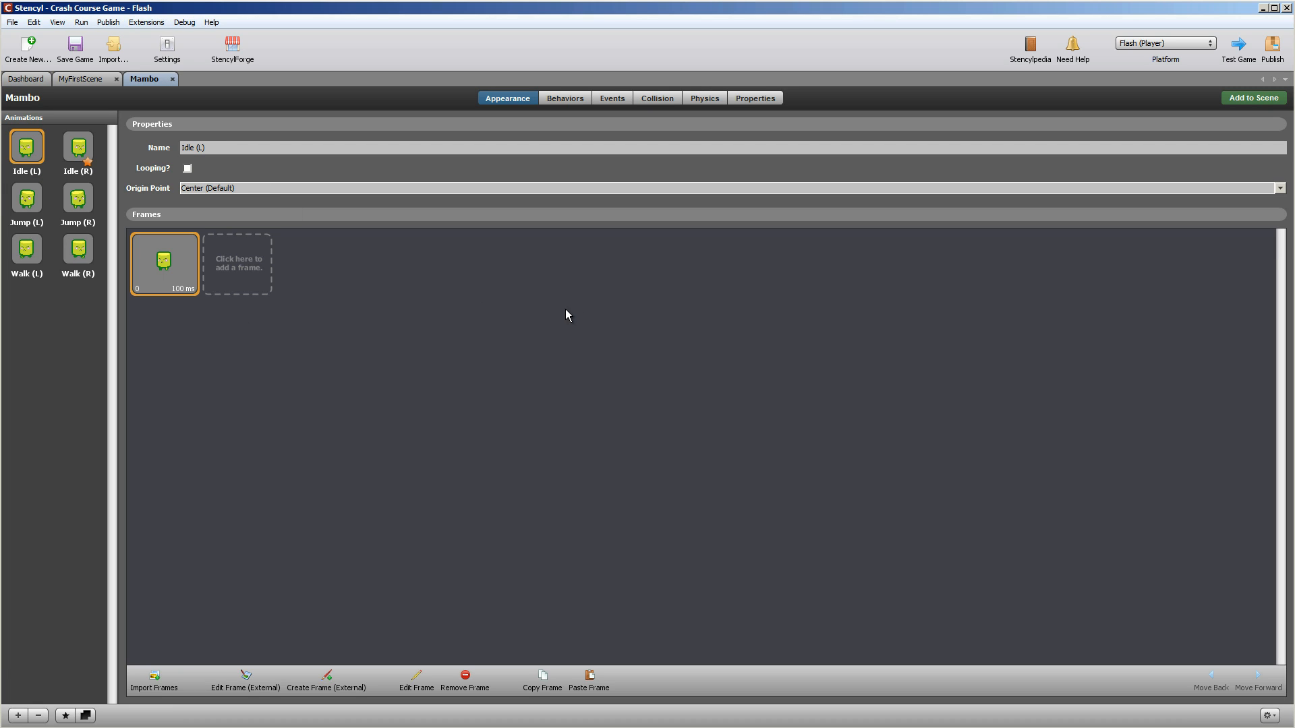
click(1269, 101)
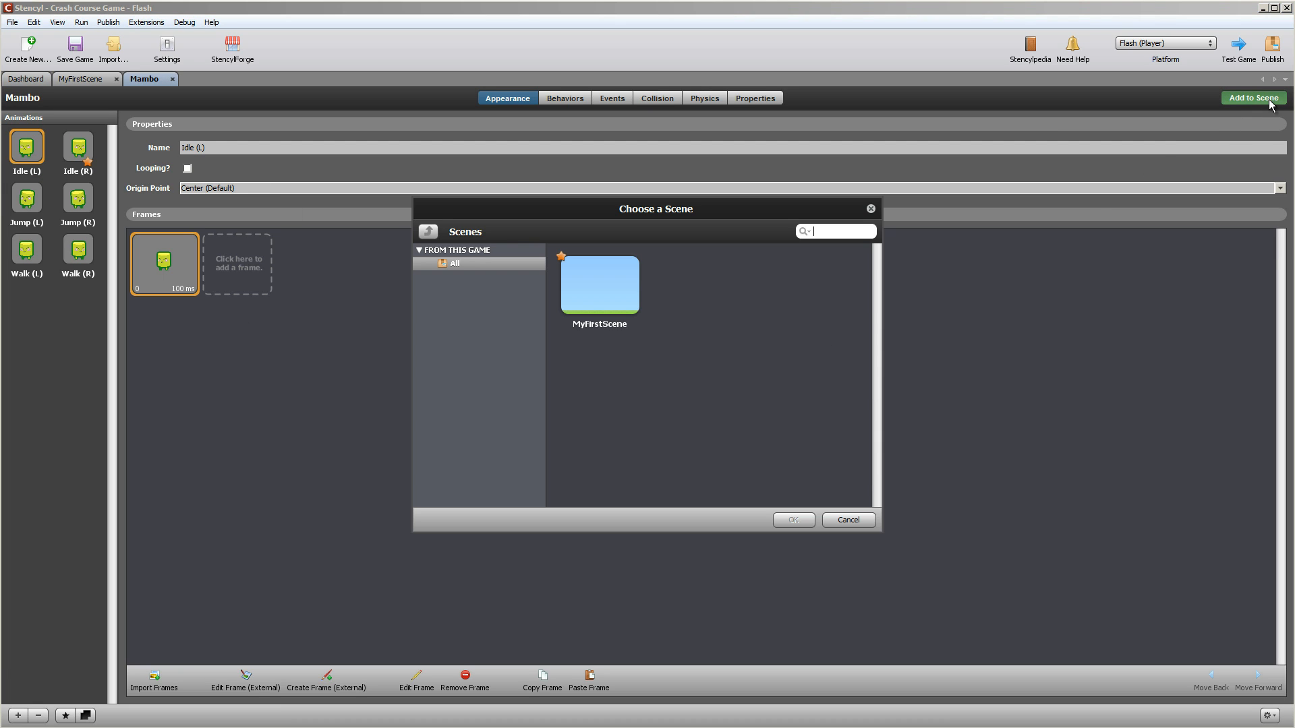
double_click(600, 290)
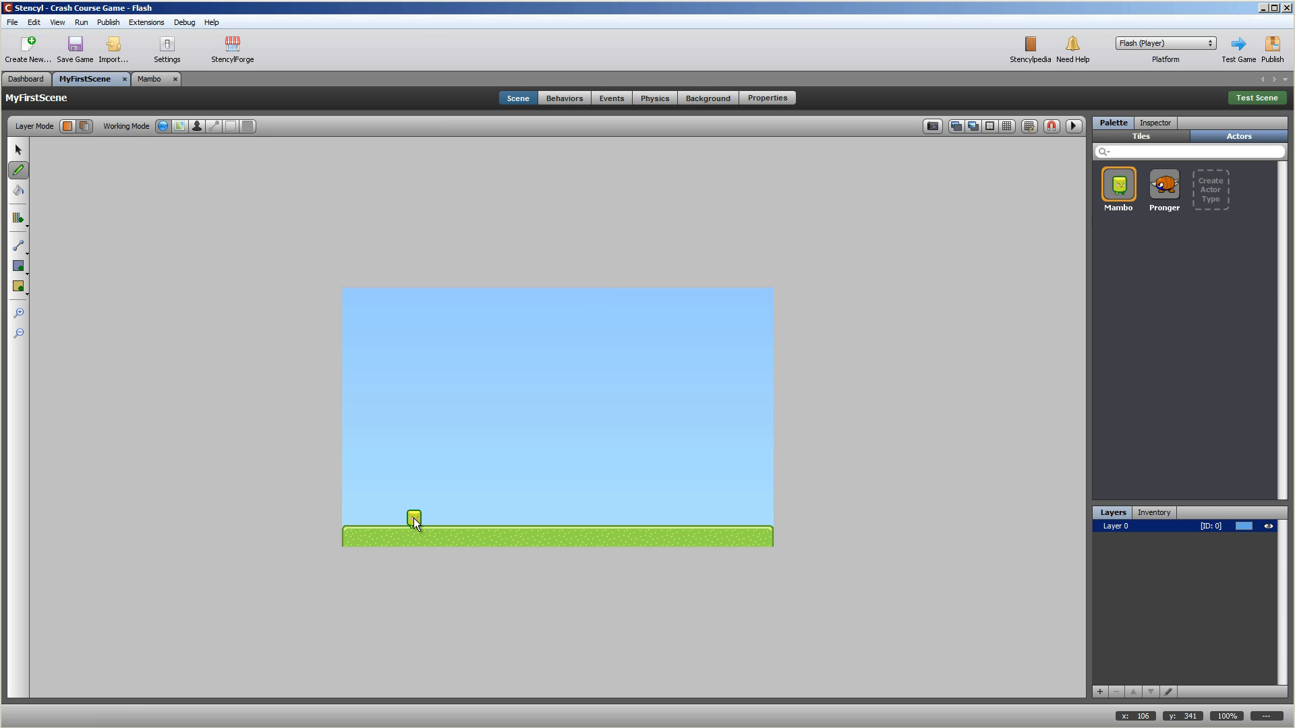
click(414, 519)
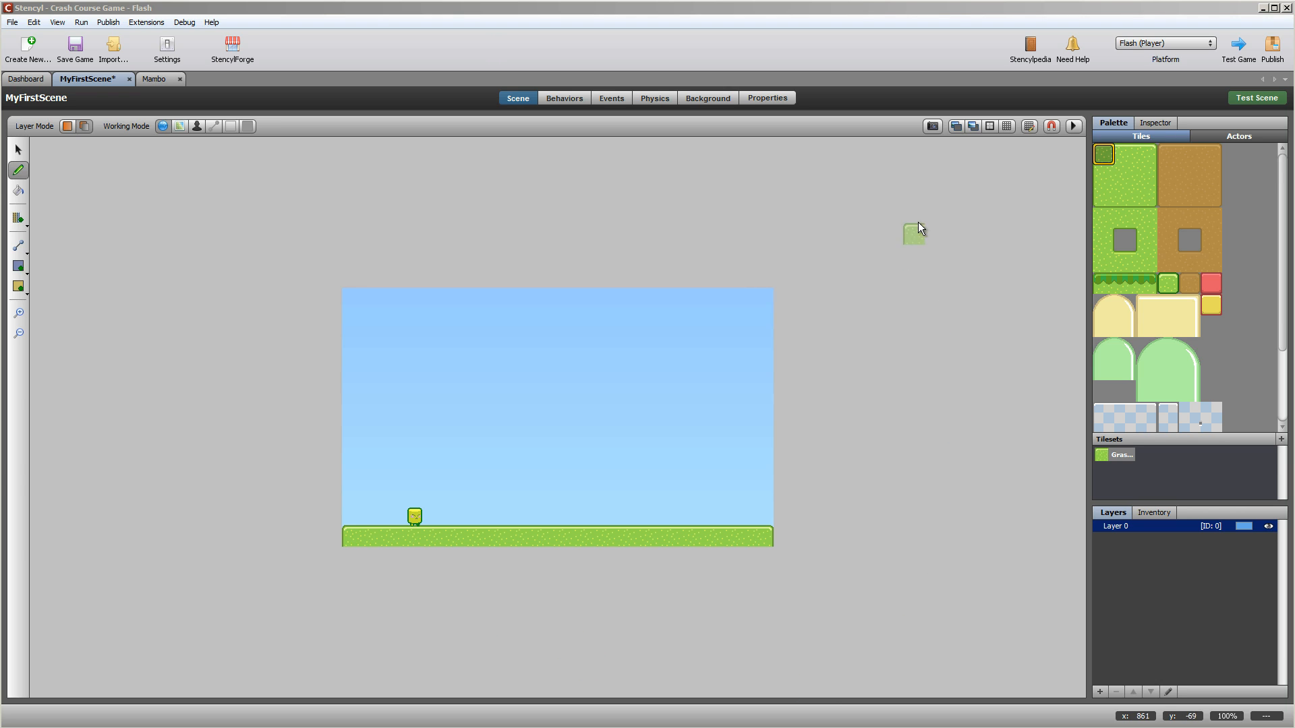
Step: Place three Pronger actors on the grass to the right of Mambo, leaving a wider gap before the third
click(1244, 136)
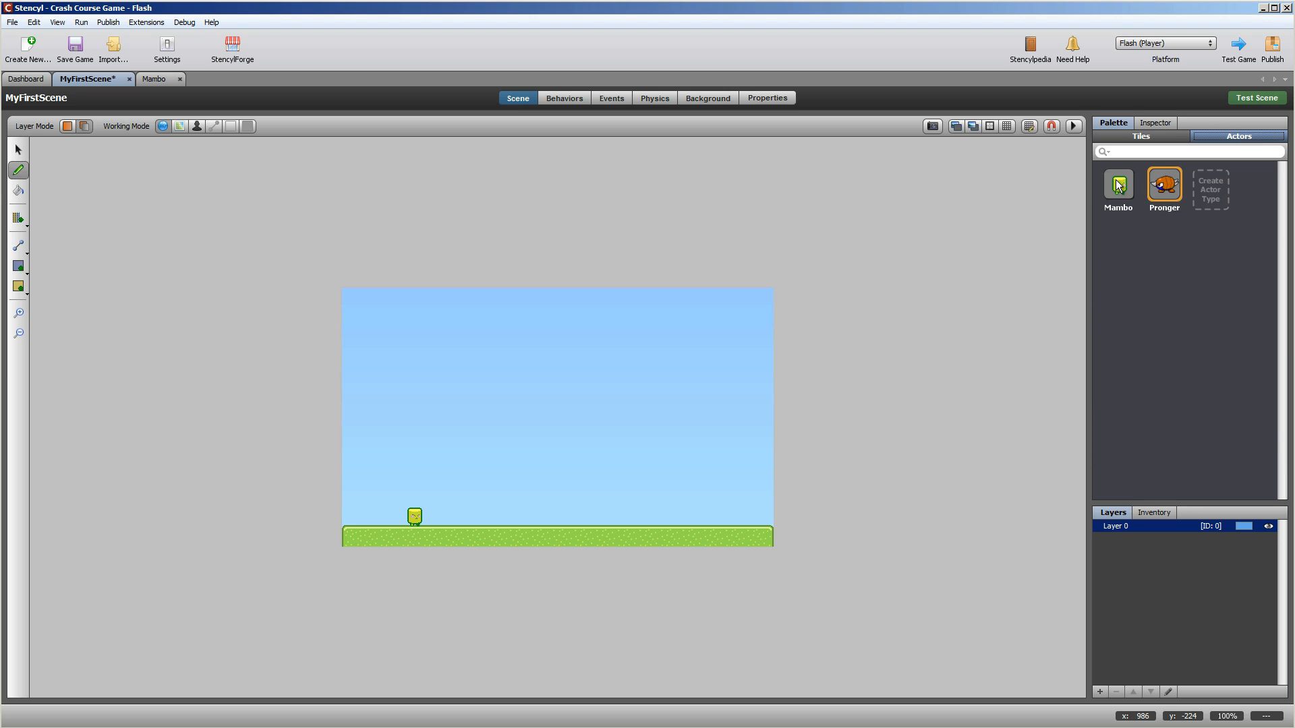
click(1171, 187)
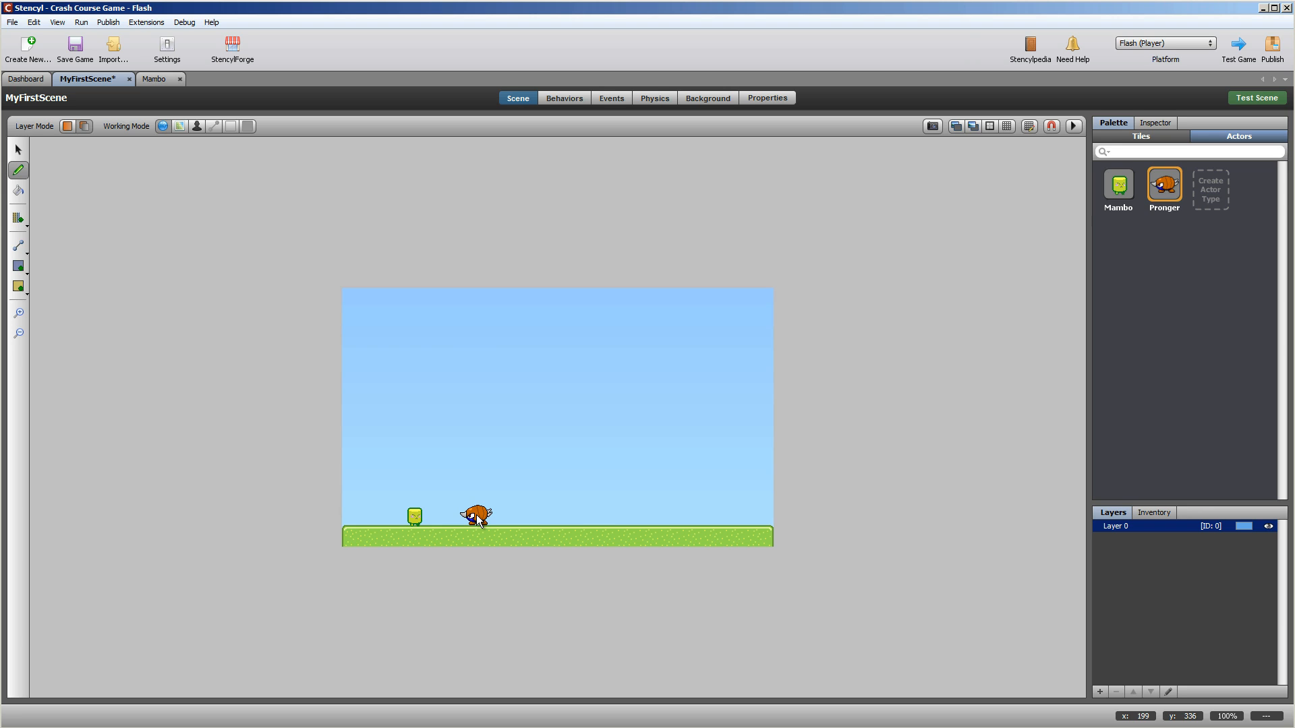
click(486, 520)
click(536, 520)
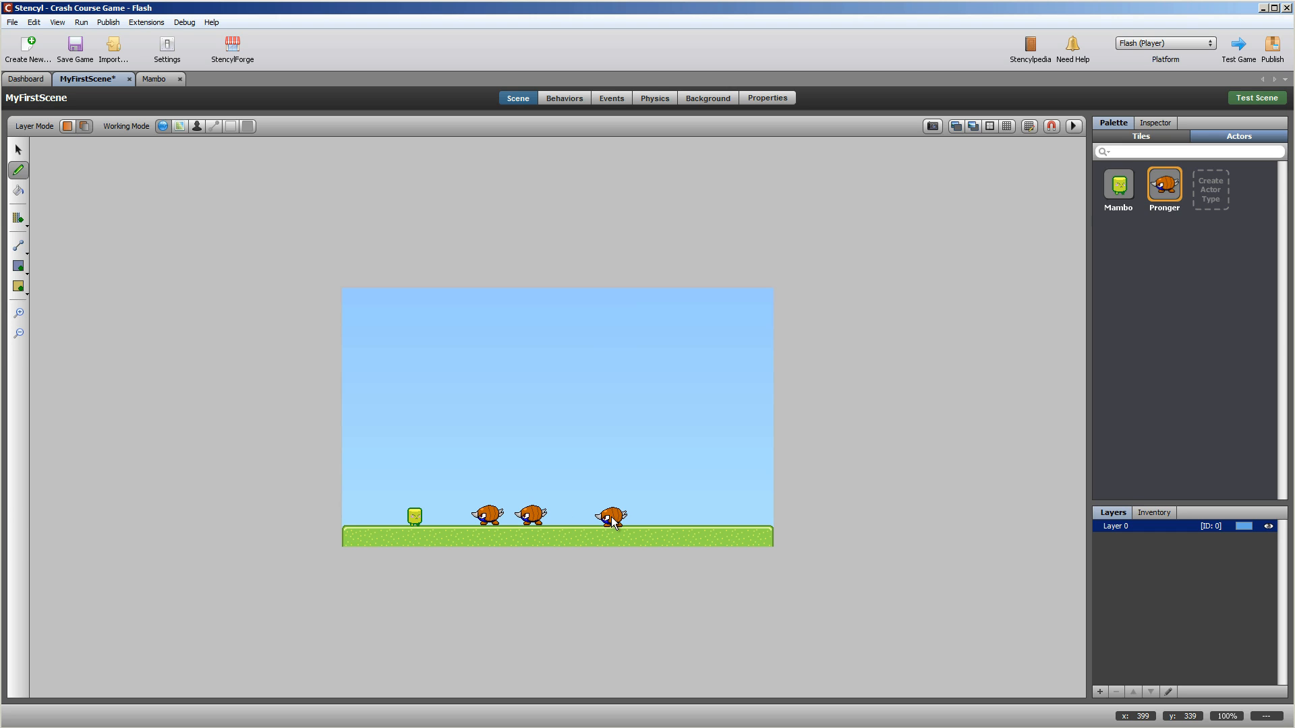
click(612, 515)
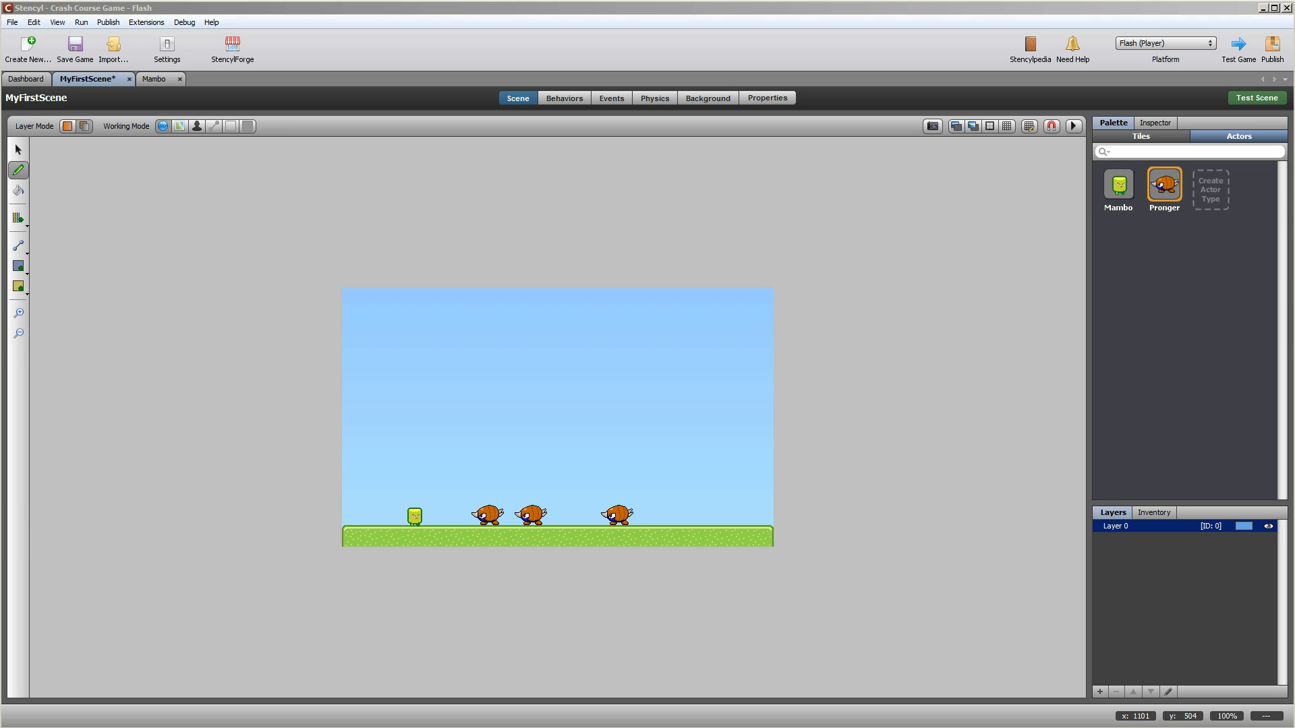
Step: Set MyFirstScene's vertical gravity to 85 downward and save the game
click(18, 148)
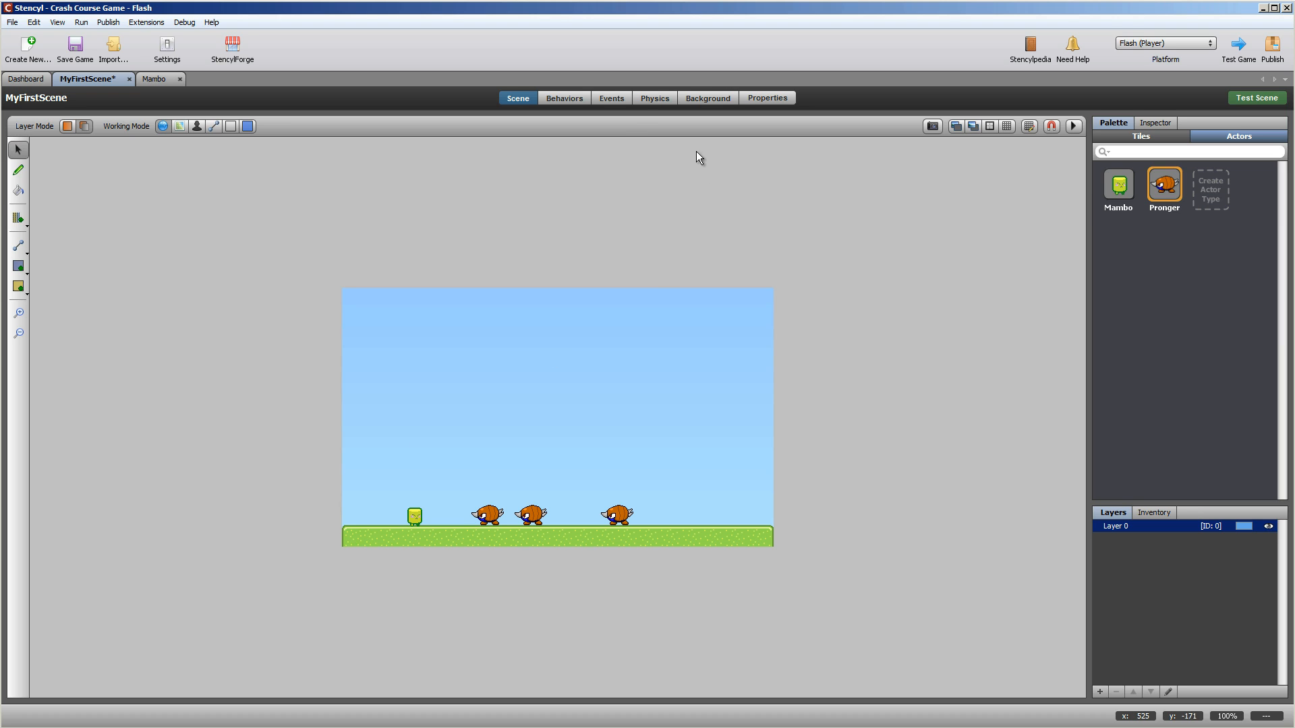
click(654, 99)
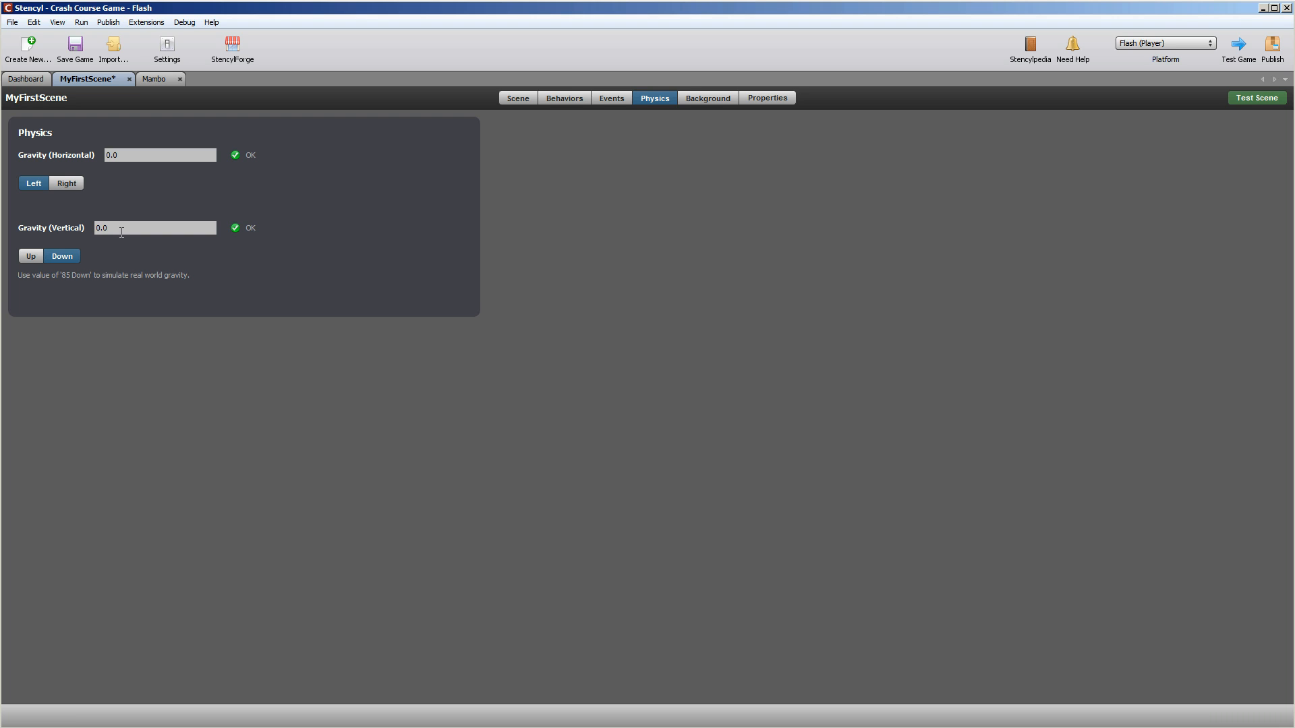
double_click(95, 229)
text(85)
key(ctrl+s)
Step: Test the game on the Flash (Player) platform and move its player window to the middle of the screen
click(1176, 46)
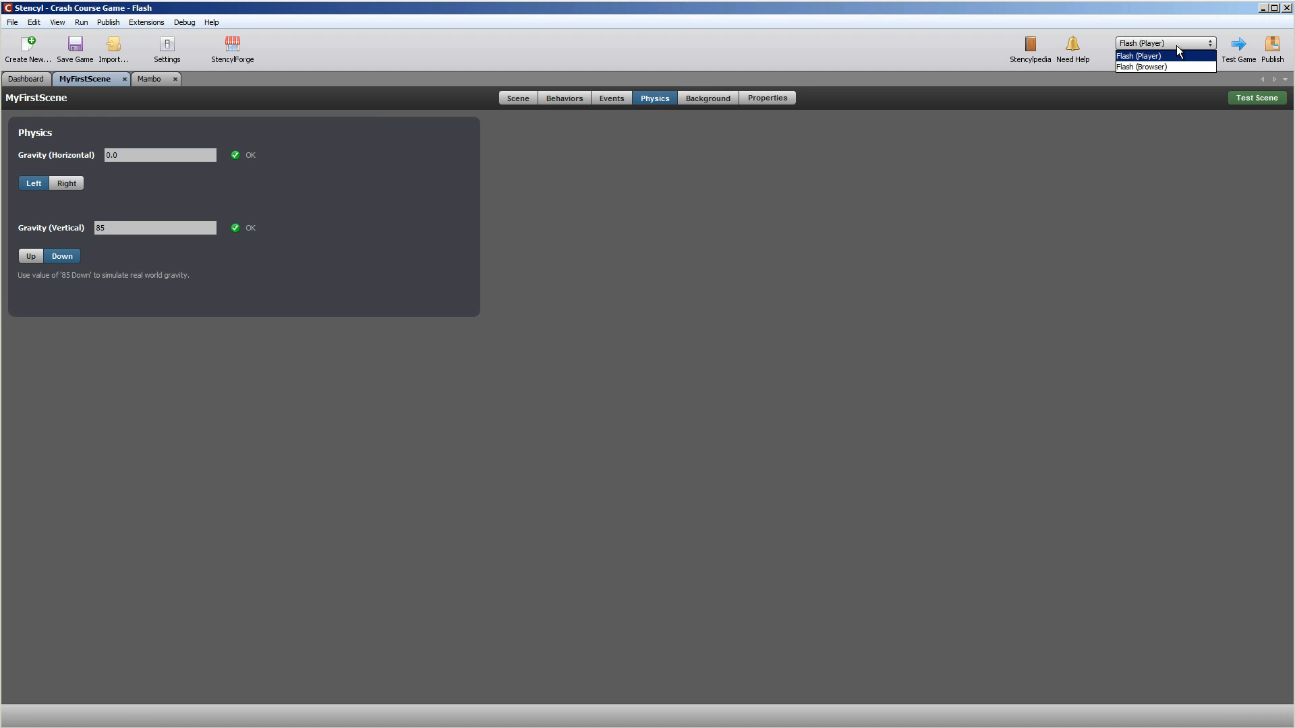
click(1176, 46)
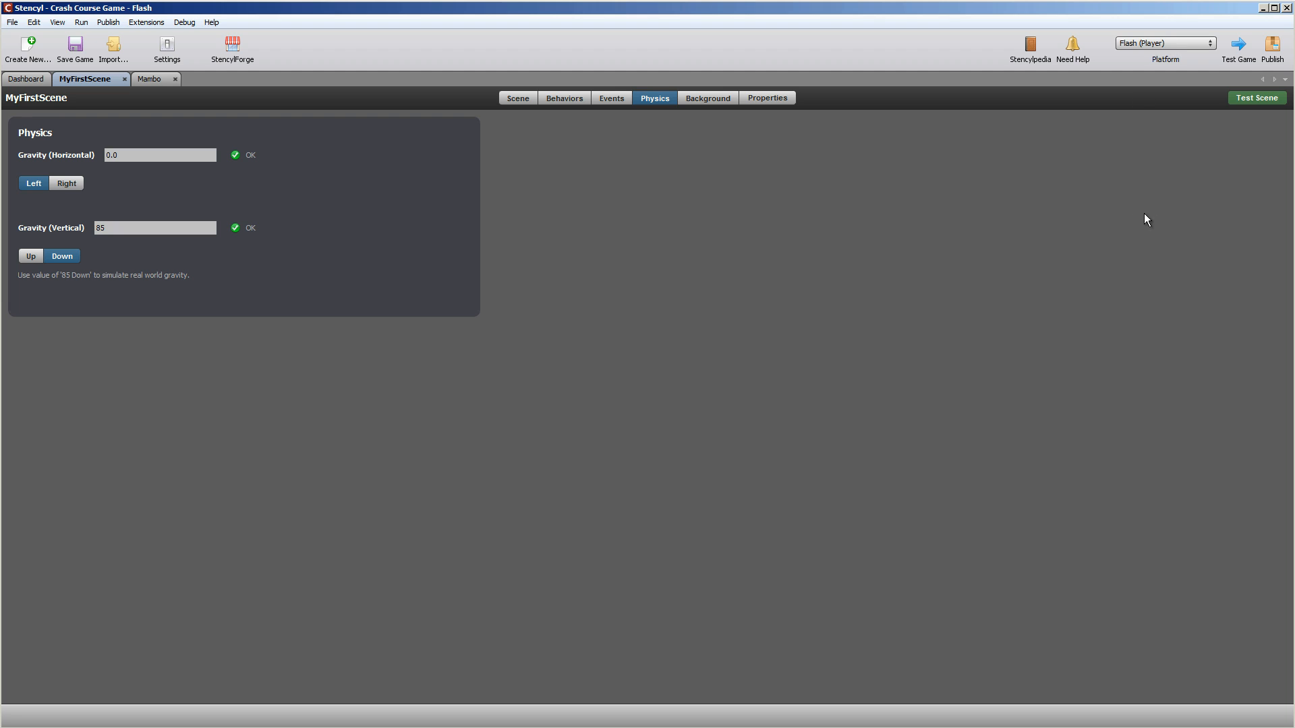
click(1239, 45)
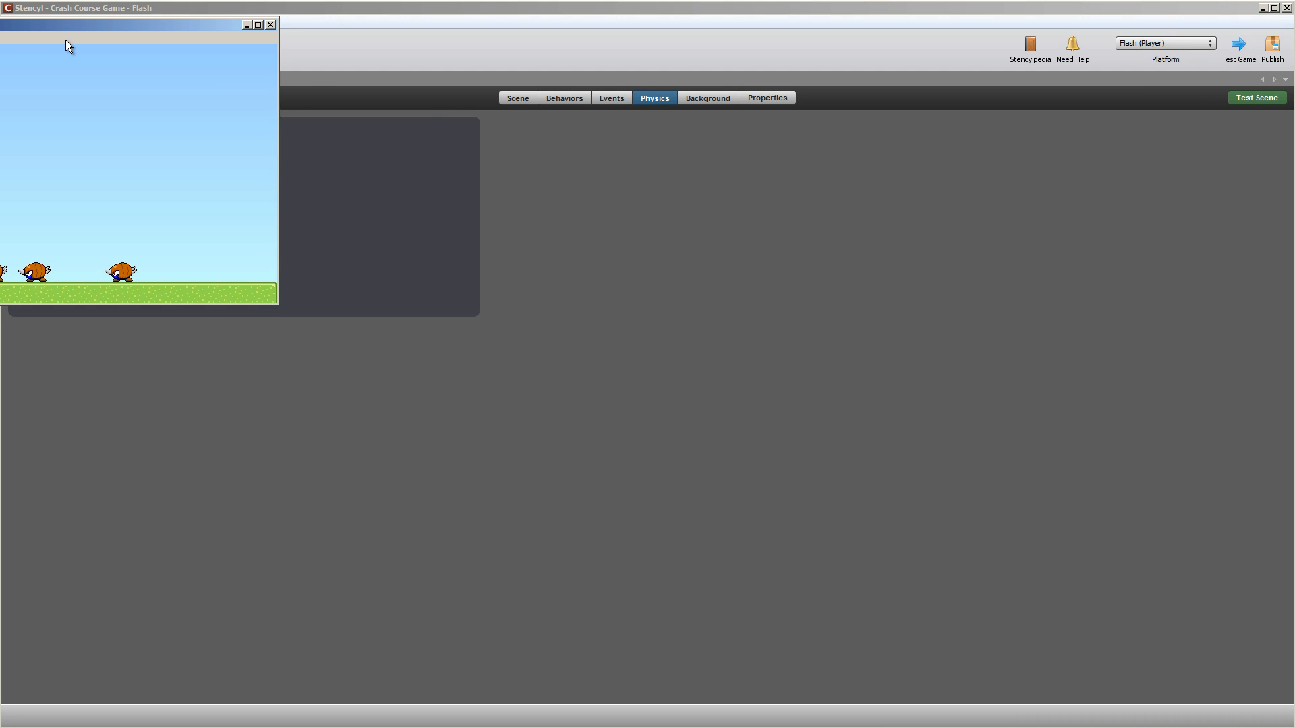
drag(68, 25, 670, 232)
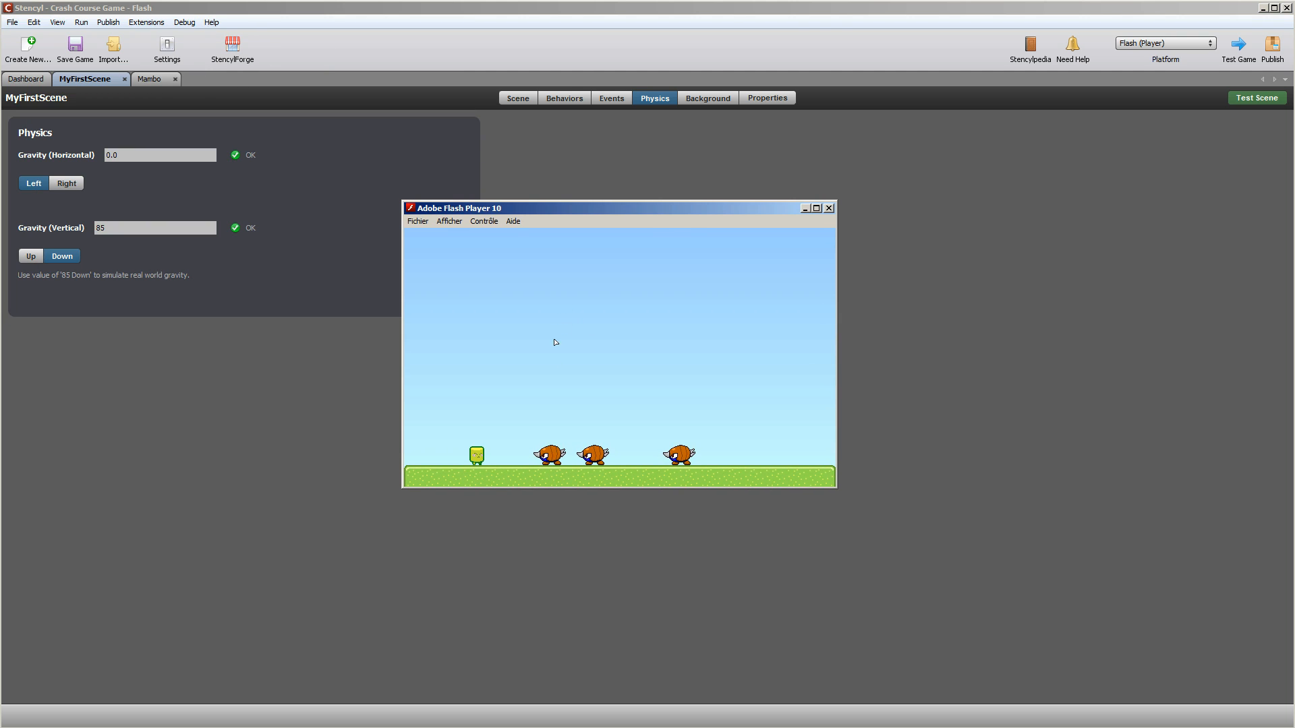
Step: Playtest Mambo in the Flash Player by jumping in place, walking both ways and jumping onto the Prongers
key(Up)
key(Up)
key(Up)
key(Right)
key(Left)
key(Right)
key(Right)
key(Up)
key(Right)
key(Up)
key(Right)
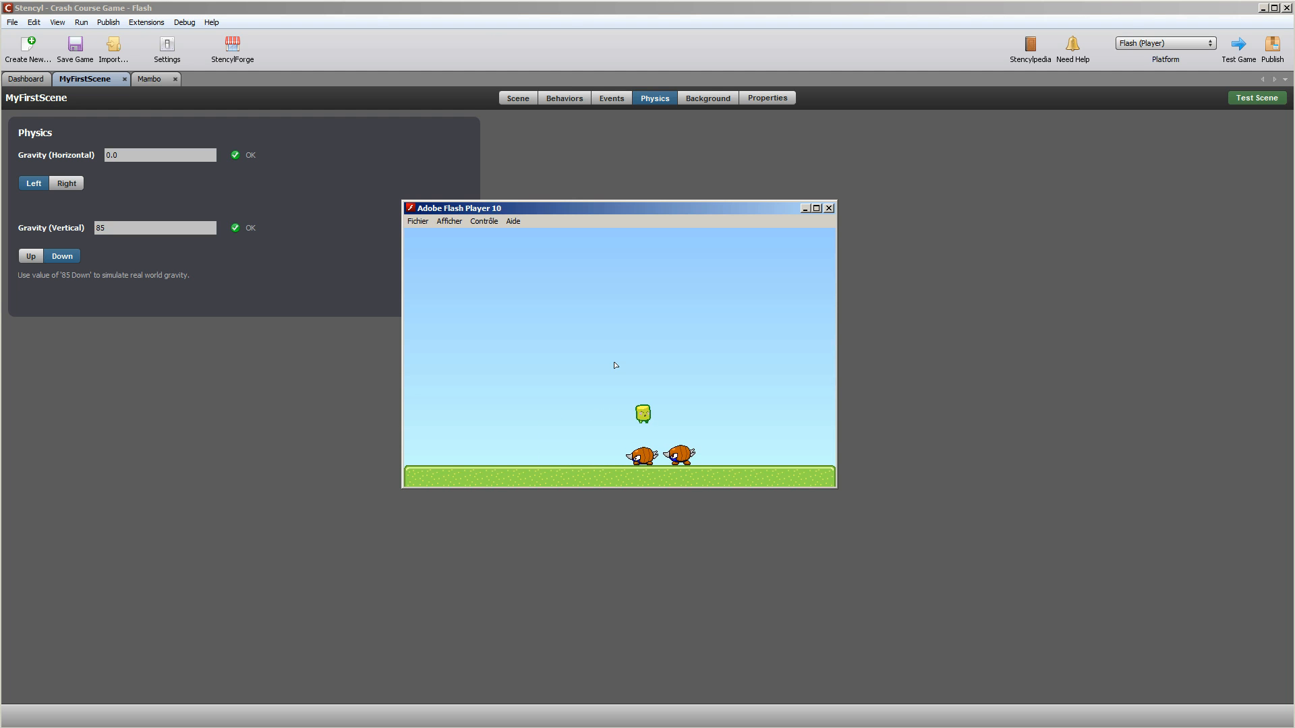
key(Up)
key(Right)
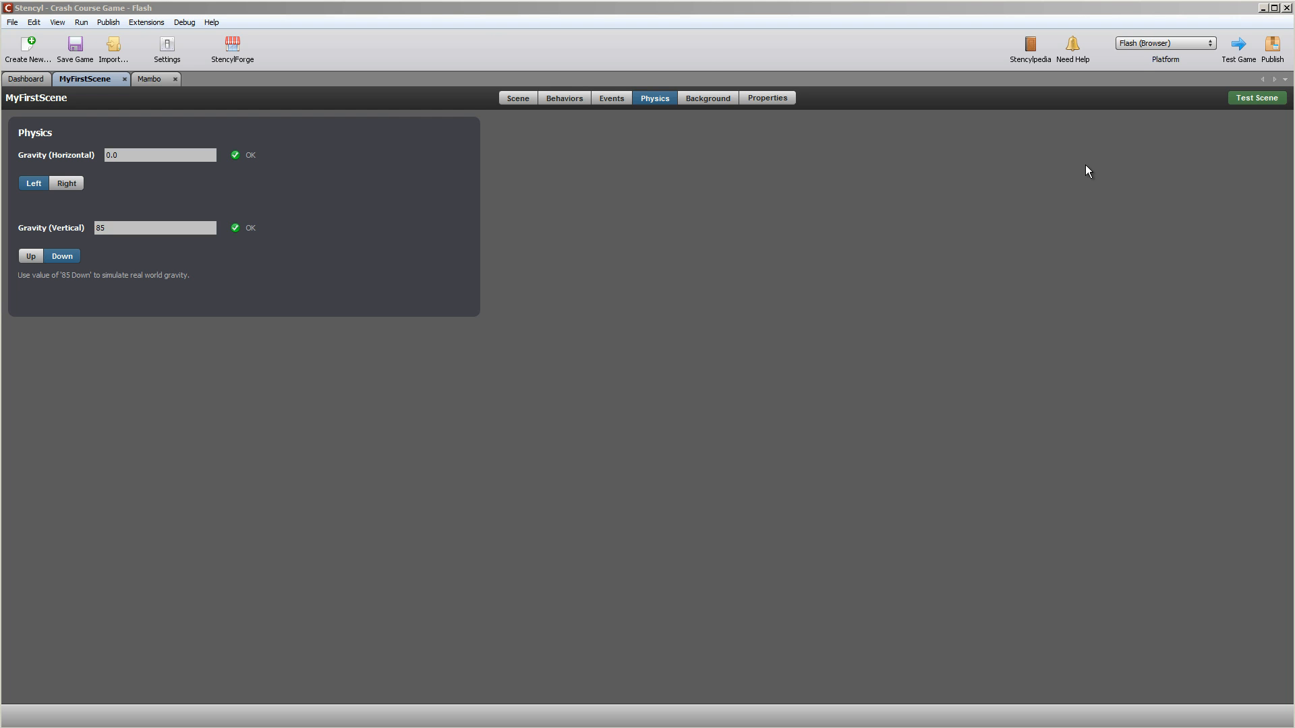
Step: Test the game on the Flash (Browser) platform, allowing the blocked content on the Internet Explorer page
click(1140, 44)
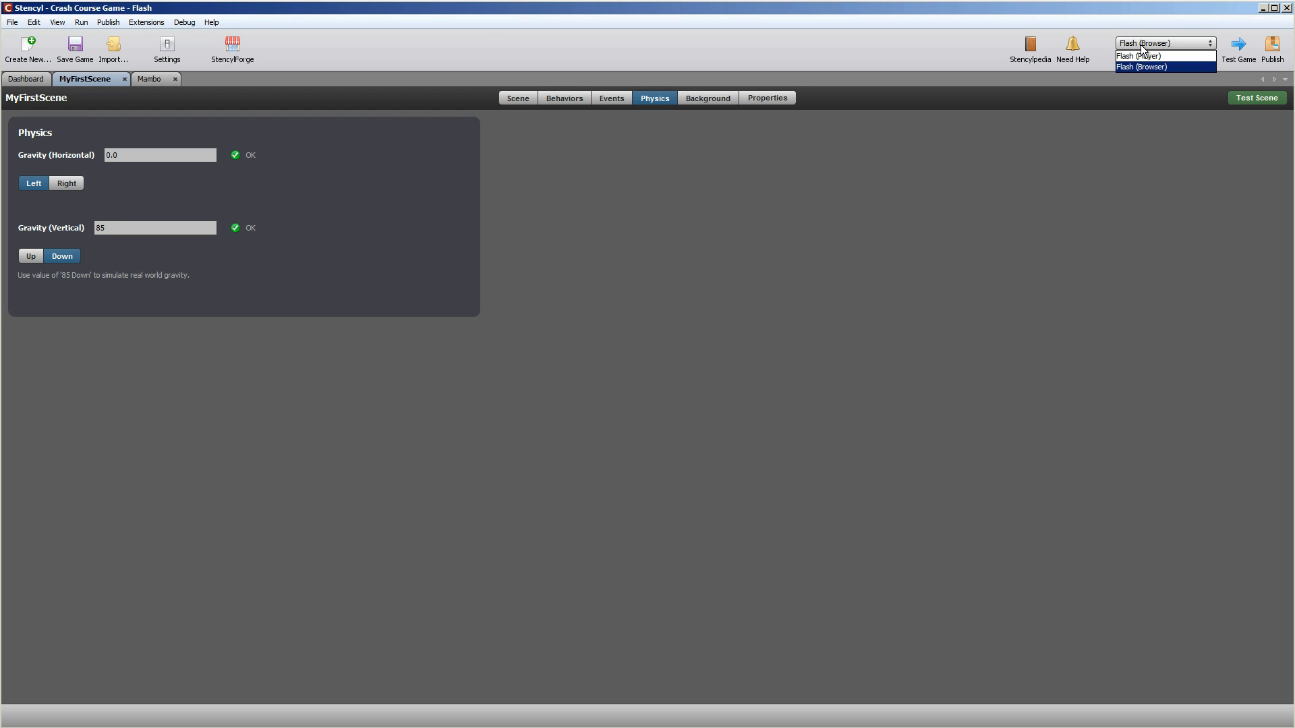
click(1141, 44)
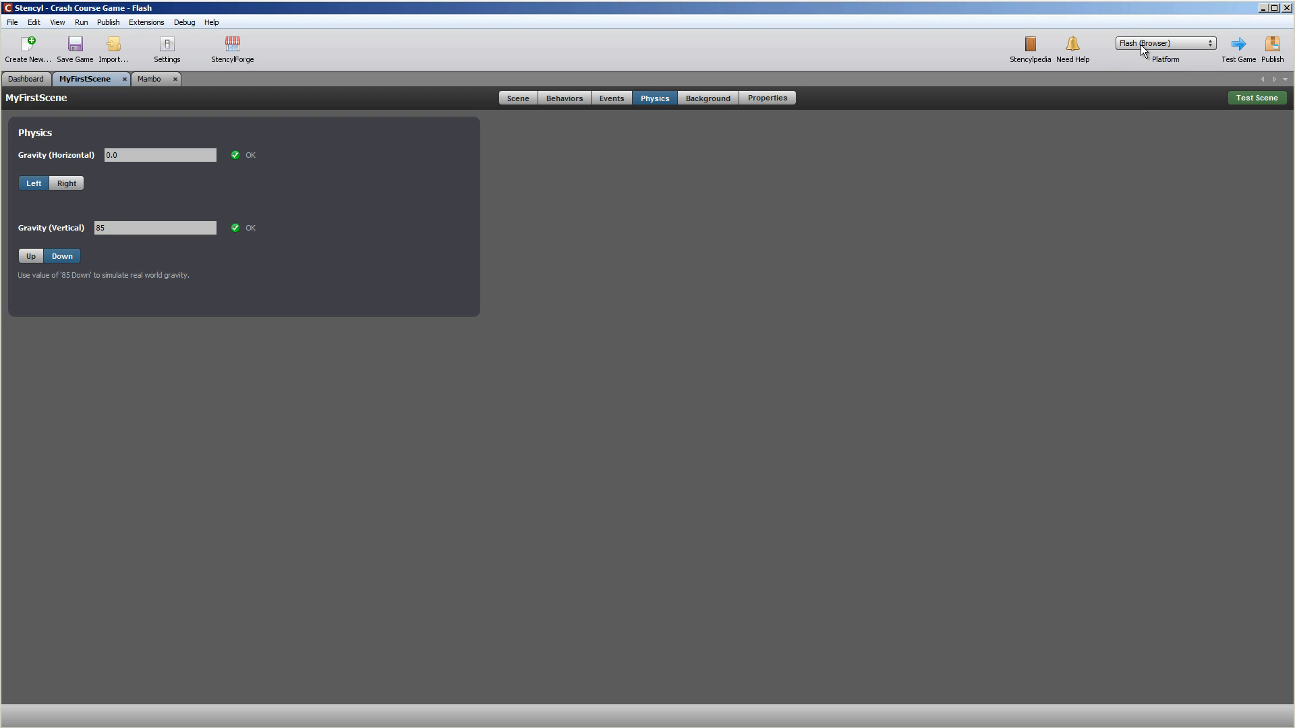
click(1246, 45)
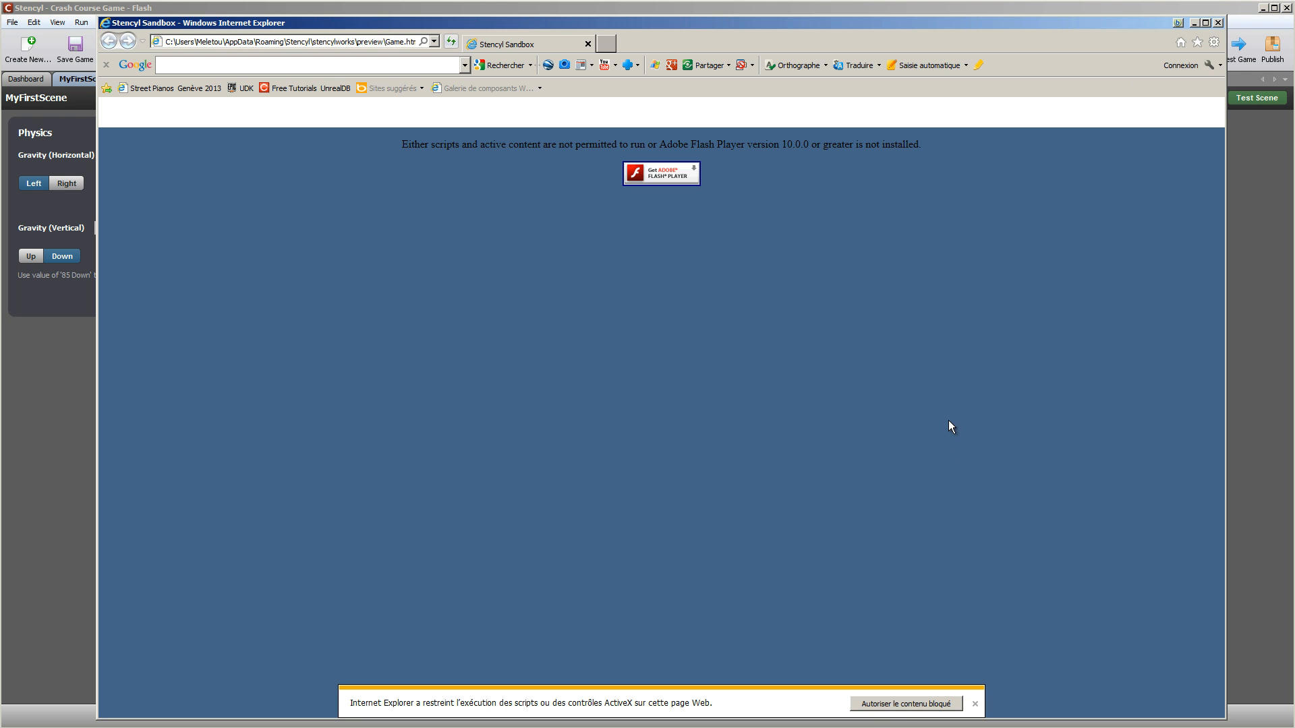
click(900, 704)
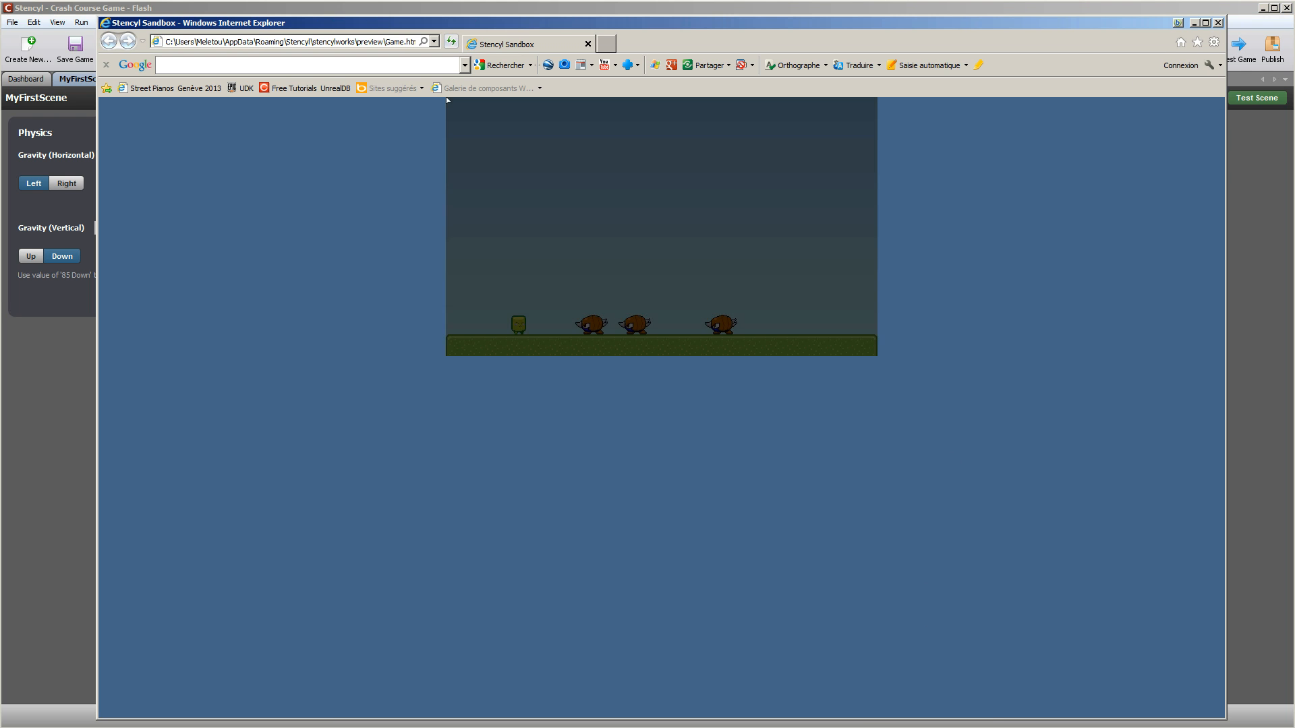
Step: Playtest the browser version by making Mambo jump, walk right and stomp the Prongers
key(Up)
key(Up)
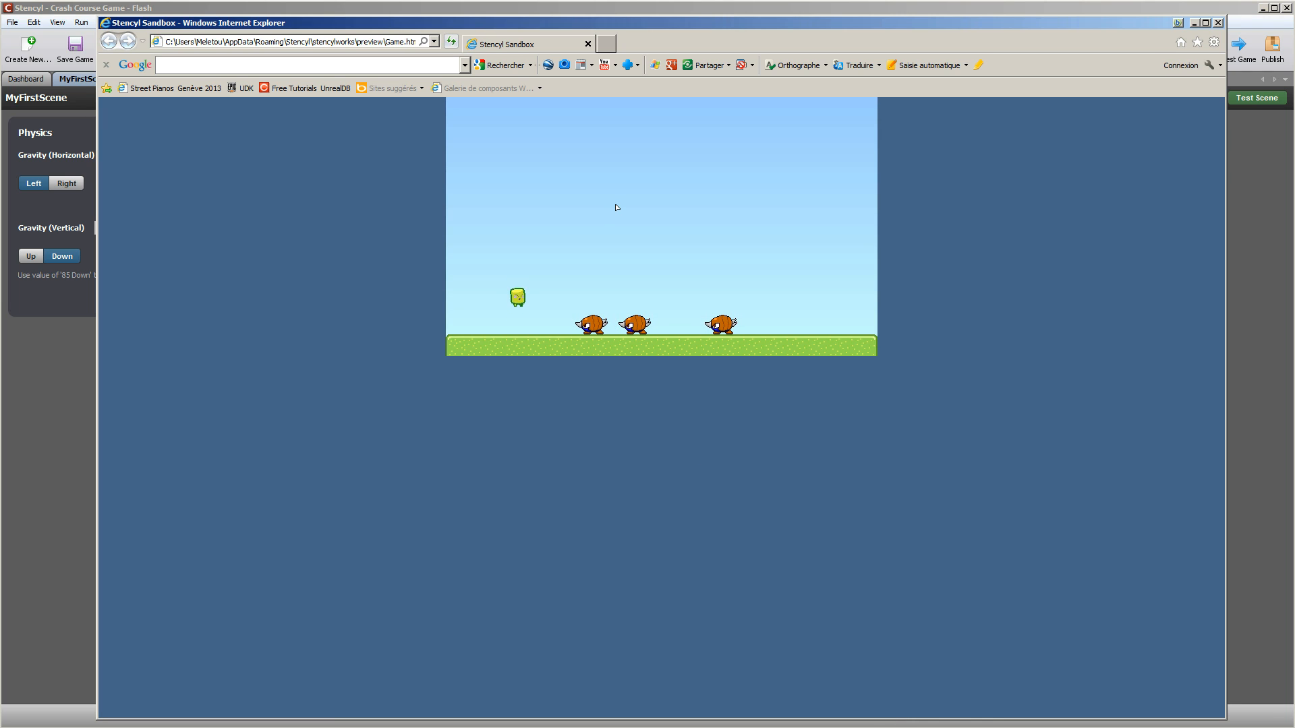
key(Right)
key(Up)
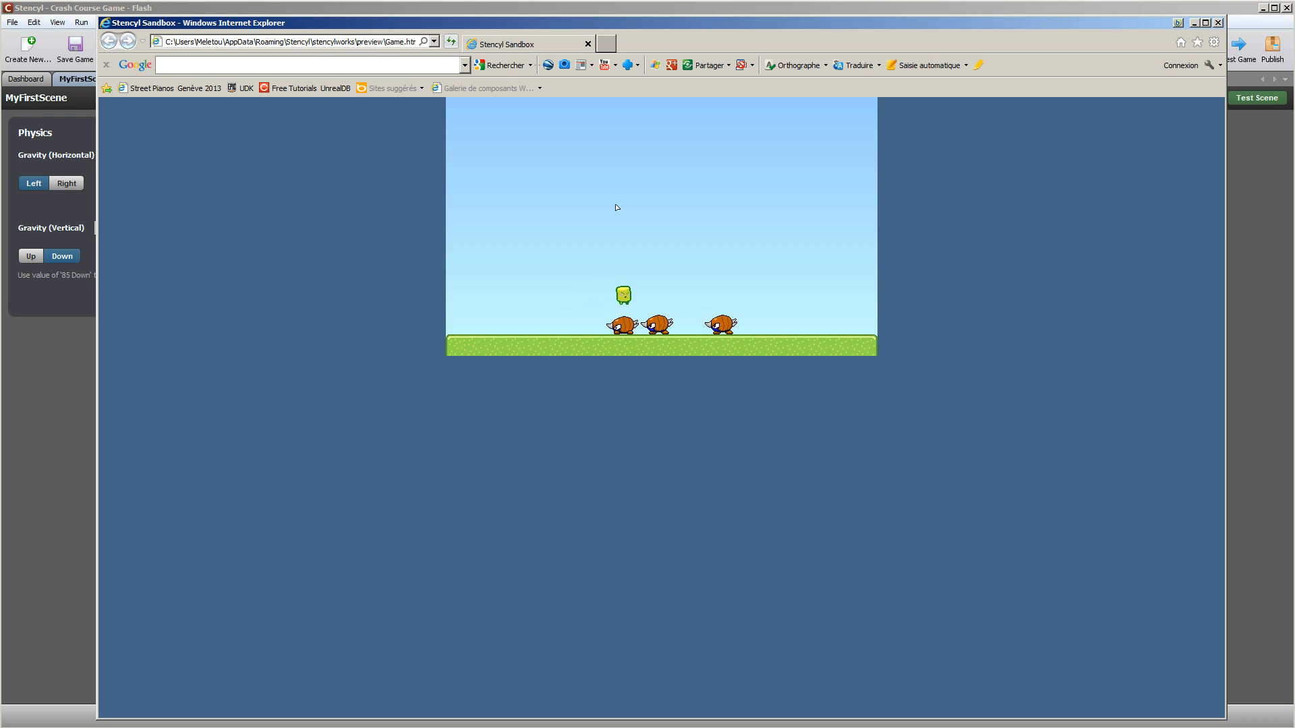
key(Right)
key(Up)
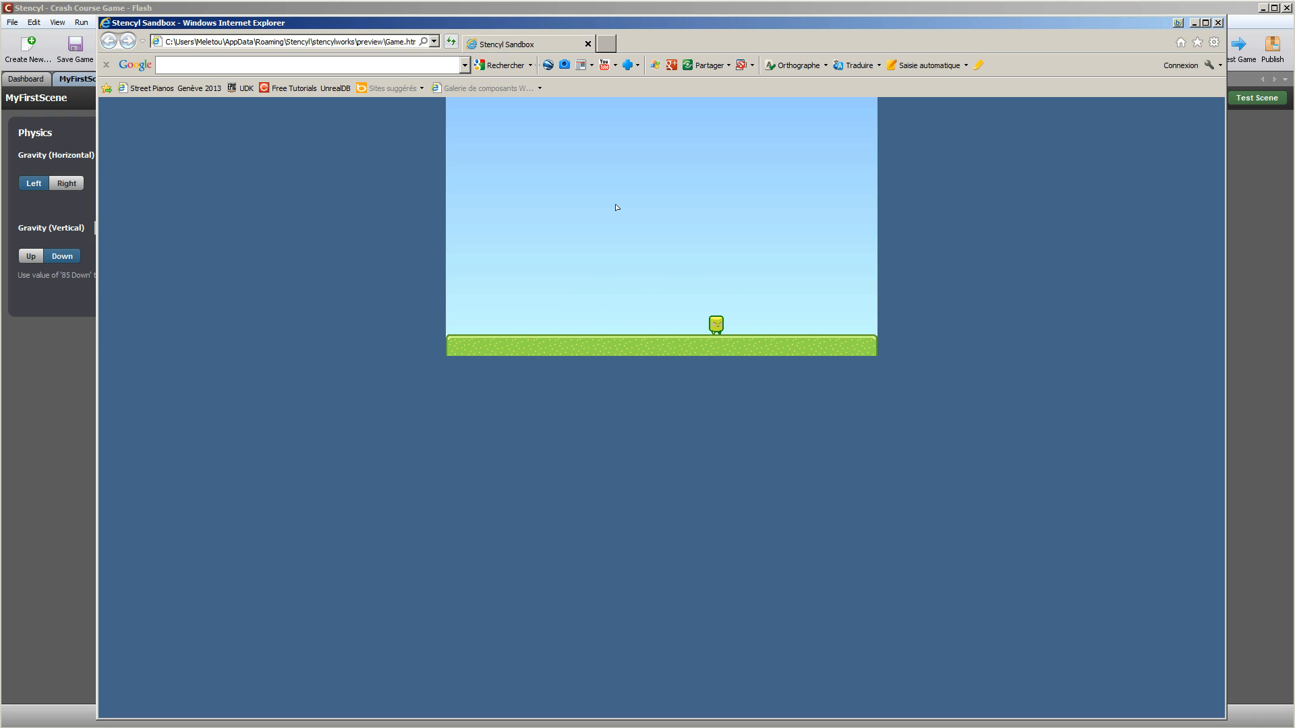